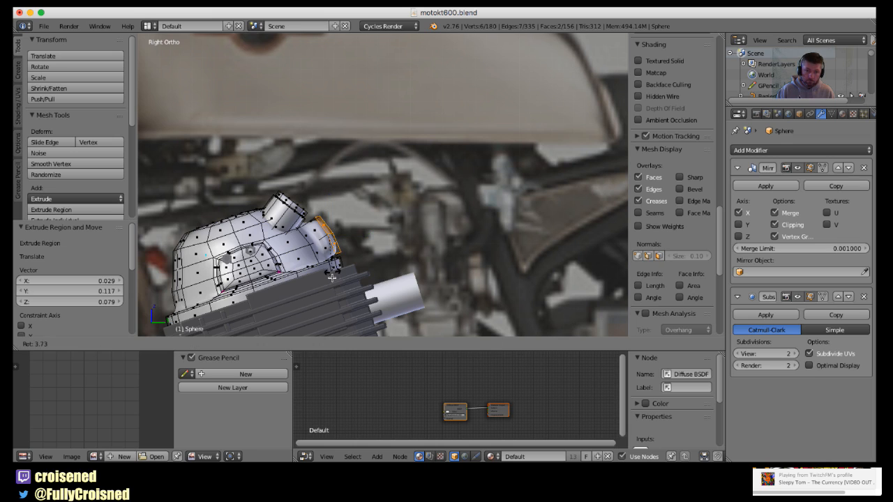
Rotate the extruded rear faces of the cylinder head by about 5.4° and switch to vertex selection
left_click(331, 278)
middle_click_drag(333, 262, 330, 229, "shift")
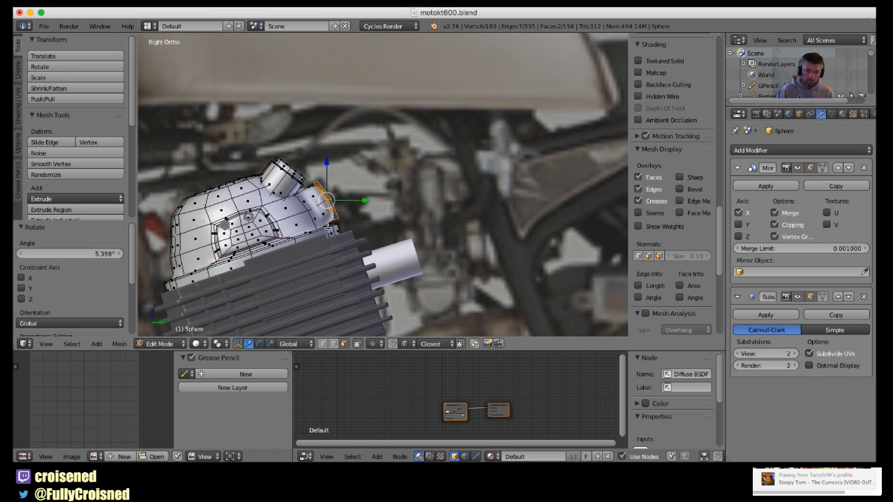
left_click(323, 345)
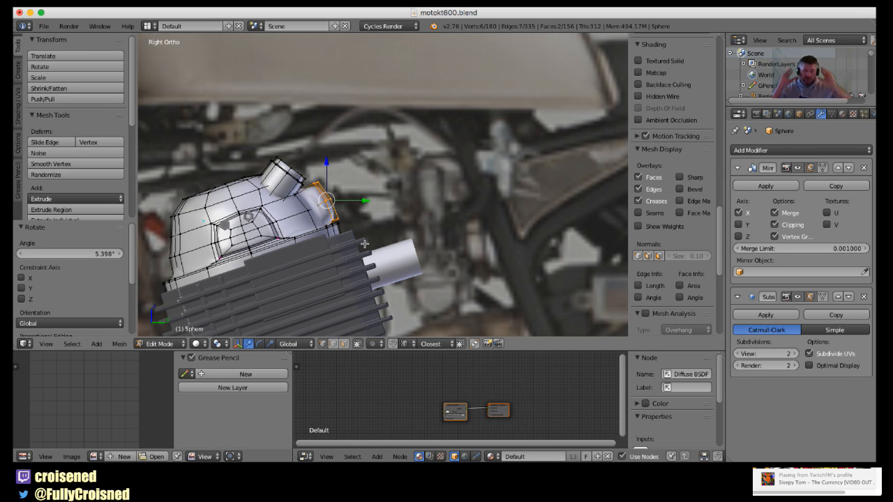
Add an edge loop around the rear protrusion of the cylinder head, slid by a factor of about -0.83
scroll(367, 233, "up", 5)
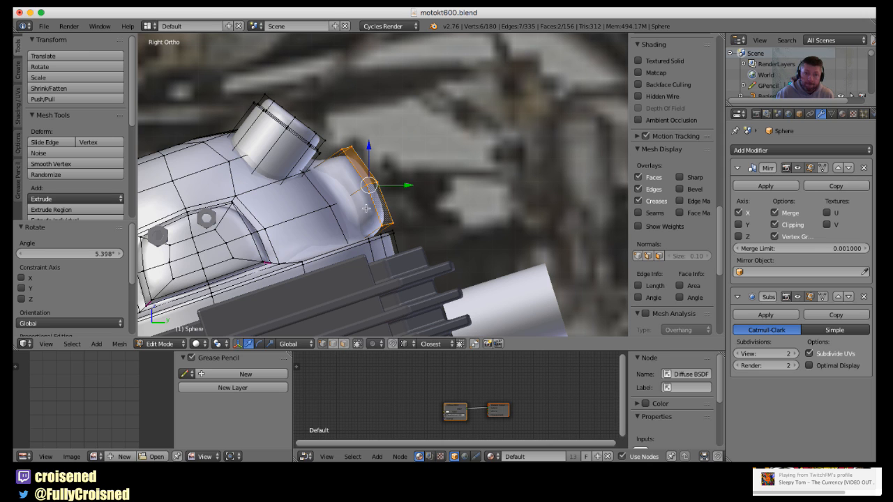
key("g")
key("g")
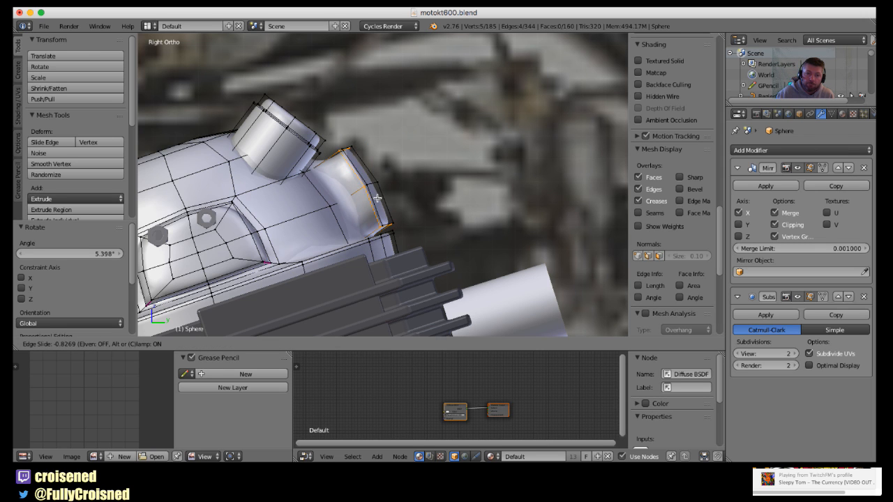
left_click(375, 200)
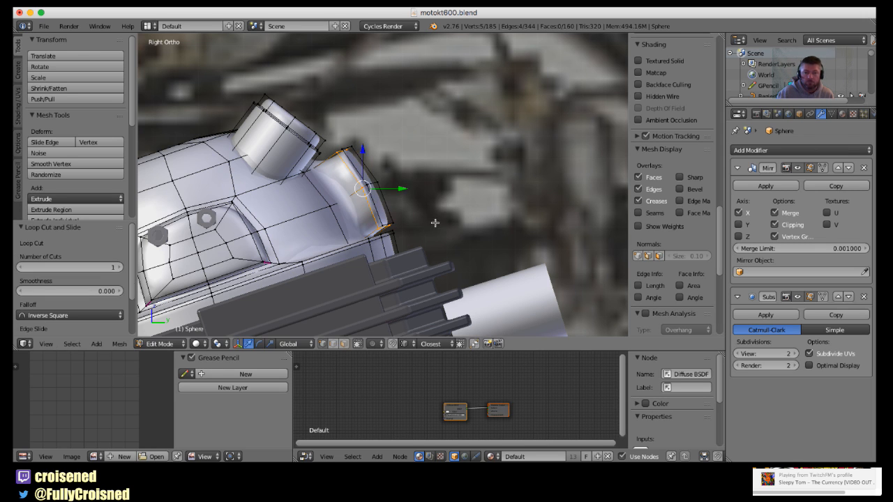
Move the two upper side corner vertices of the rear protrusion by -0.152 along X
middle_click_drag(432, 220, 337, 214)
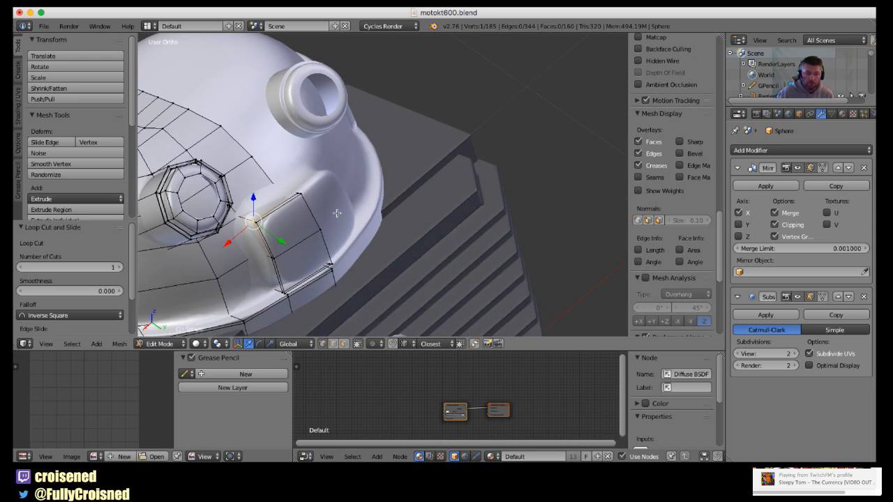
right_click(260, 234, "shift")
key("g")
key("x")
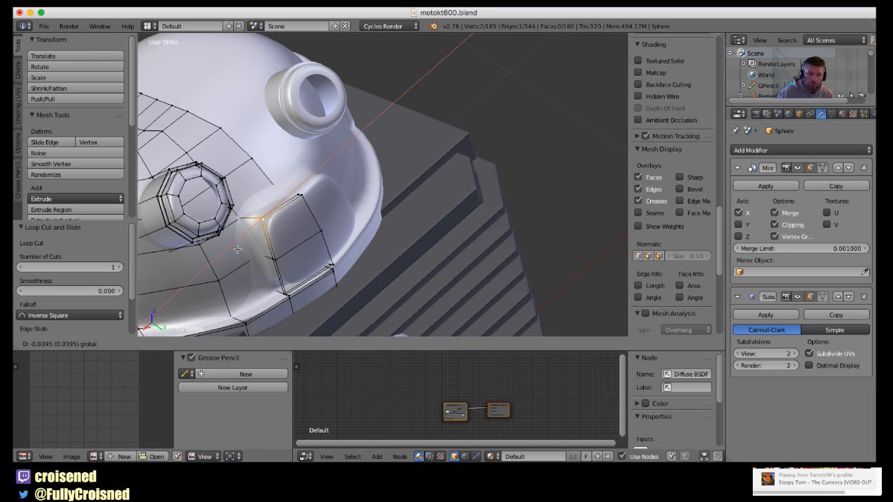
left_click(300, 219)
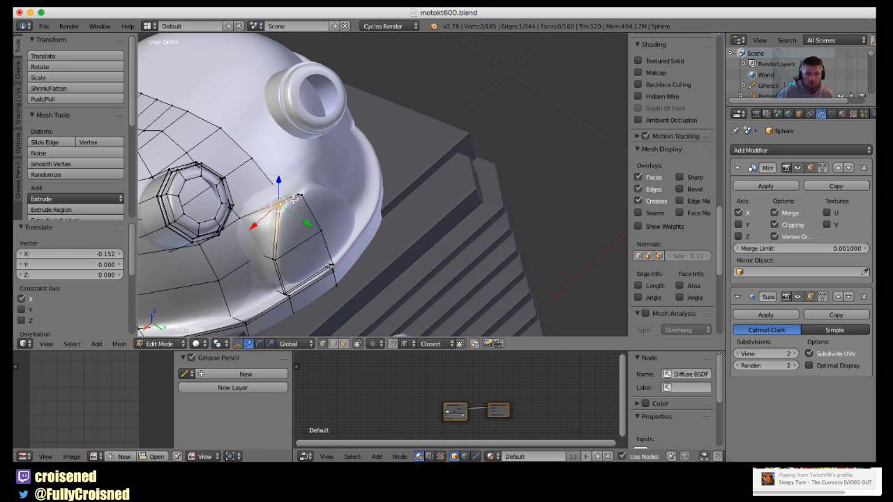
Raise the two top vertices at the rear protrusion's centreline by about 0.06 along Z
key("g")
key("z")
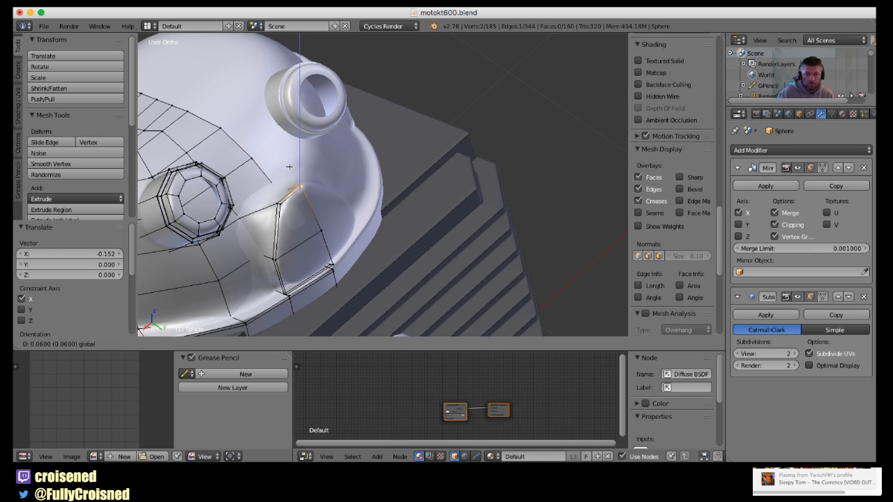
left_click(289, 167)
key("Tab")
middle_click_drag(335, 213, 357, 221)
key("Tab")
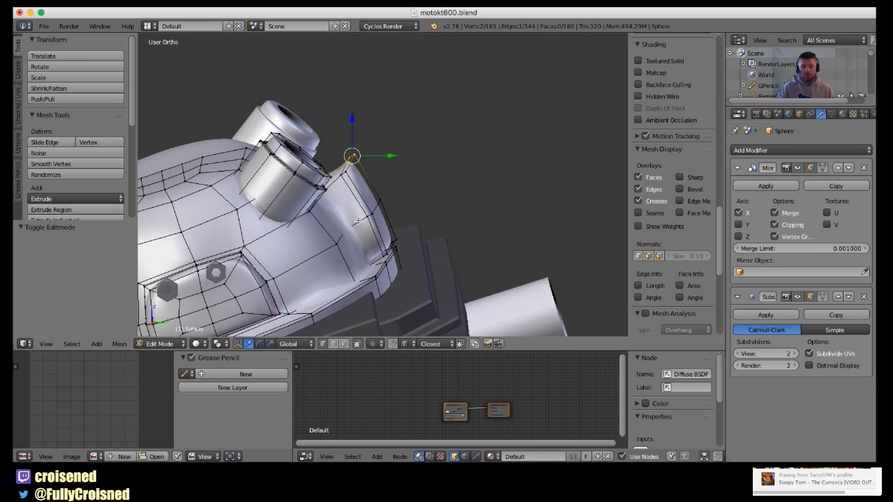
Add an edge loop along the rear protrusion's side wall, slid by a factor of about 0.7 towards the dome
scroll(357, 223, "up", 2)
key("ctrl+r")
left_click(350, 246)
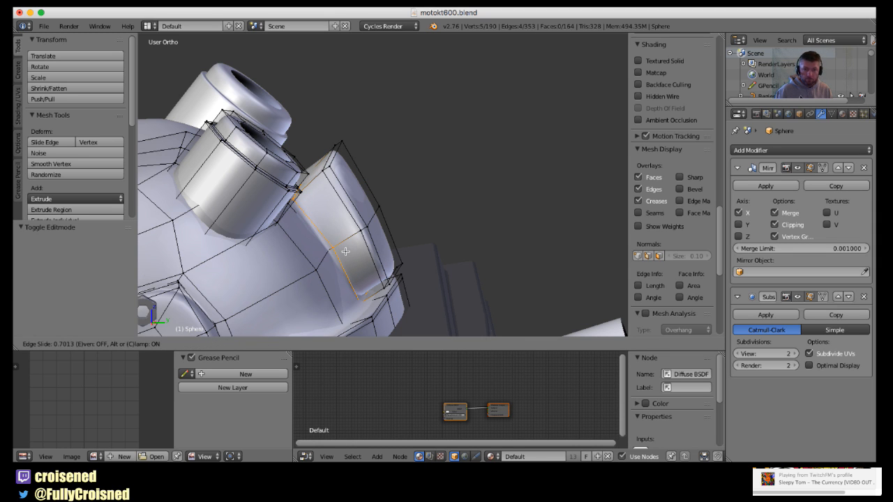
left_click(346, 252)
key("Tab")
middle_click_drag(345, 251, 418, 190)
key("KP_3")
Select the two upper corner vertices of the rear protrusion and move them slightly along positive Y
key("Tab")
scroll(365, 225, "up", 6)
right_click(325, 230)
key("a")
right_click(430, 137)
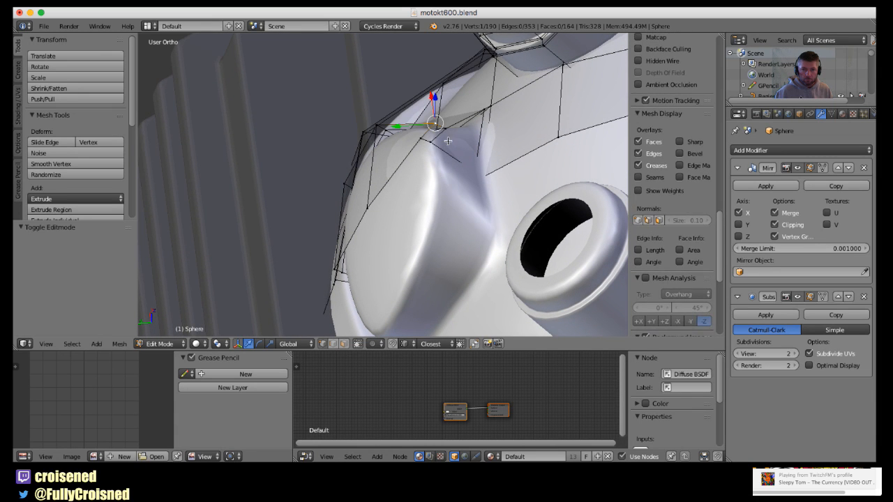
key("g")
key("y")
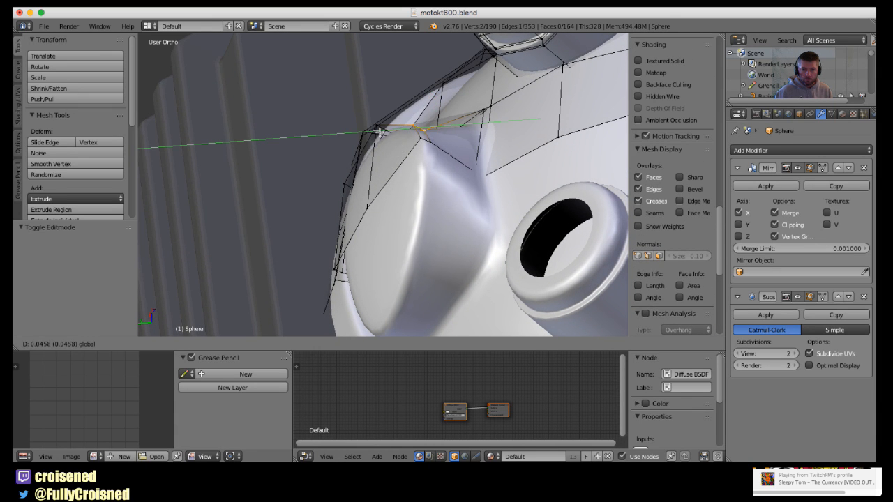
left_click(389, 133)
key("Tab")
middle_click_drag(441, 159, 360, 189)
key("Tab")
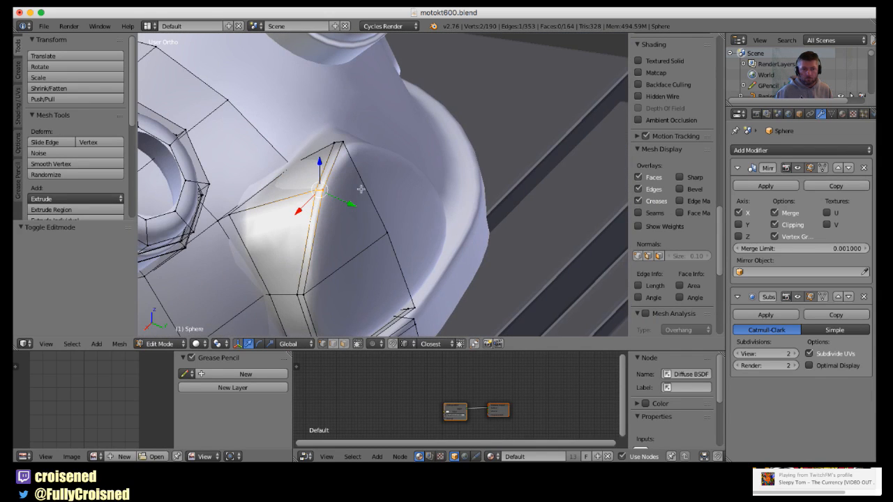
Move only the inner upper corner vertex of the rear protrusion back along Y towards the dome
right_click(316, 198)
left_click_drag(340, 210, 314, 208)
scroll(314, 208, "down", 3)
key("Tab")
middle_click_drag(315, 208, 356, 153)
key("Tab")
scroll(354, 215, "up", 3)
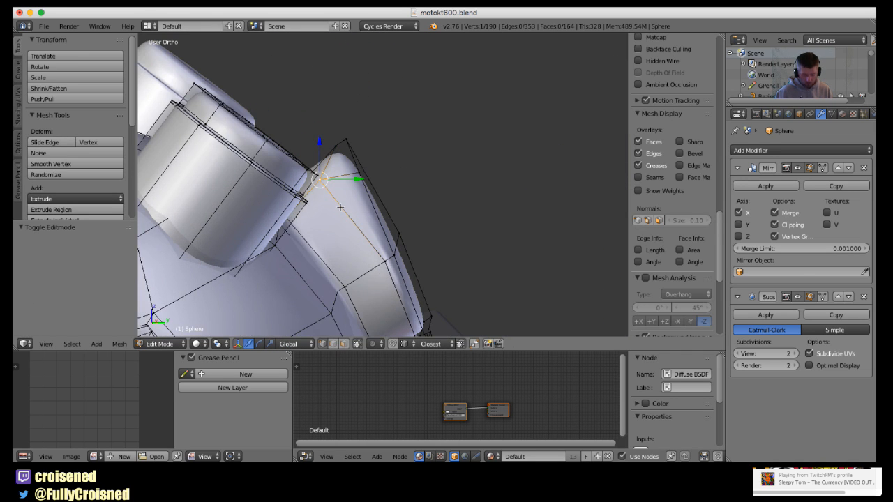
Try to slide the inner upper corner vertex down along its edge on the rear protrusion
key("shift+v")
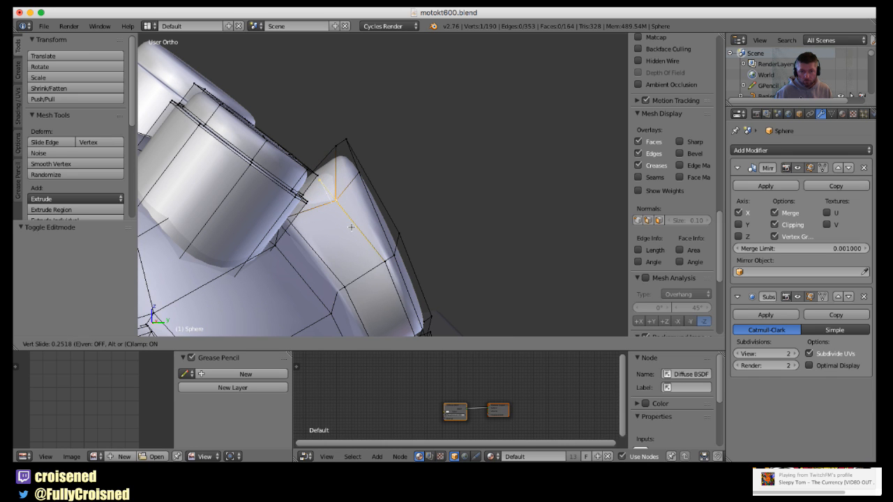
left_click(350, 219)
key("Tab")
mouse_move(352, 218)
middle_mouse_down()
mouse_move(344, 235)
mouse_move(335, 227)
mouse_move(349, 213)
mouse_move(362, 221)
middle_mouse_up()
scroll(349, 213, "down", 3)
key("Tab")
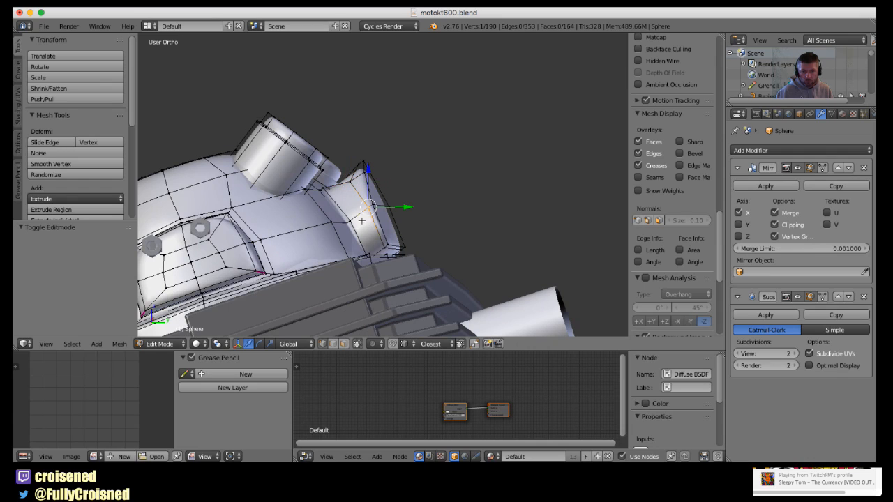
Try to reposition the middle inner vertex on the rear protrusion's side wall and check the smoothed shape
scroll(370, 215, "up", 2)
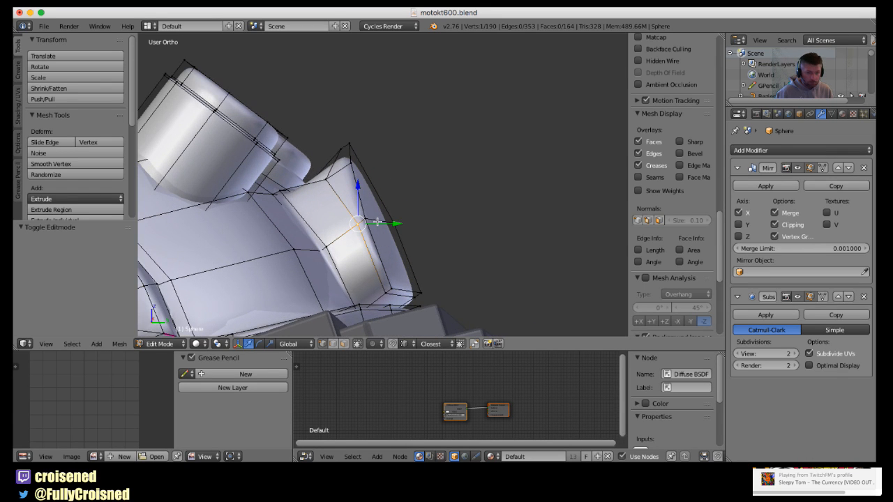
middle_click_drag(377, 222, 376, 183, "shift")
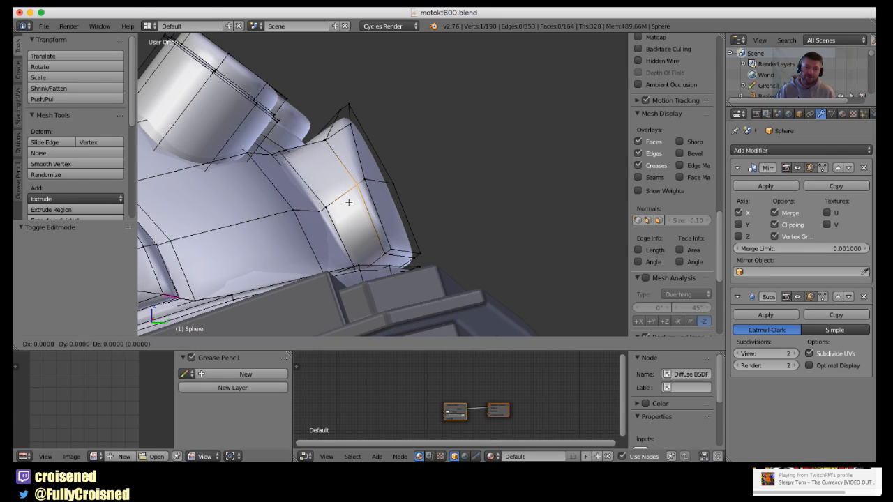
key("Tab")
scroll(355, 209, "down", 2)
middle_click_drag(355, 209, 233, 241)
middle_click_drag(325, 202, 209, 211)
scroll(355, 200, "up", 3)
key("Tab")
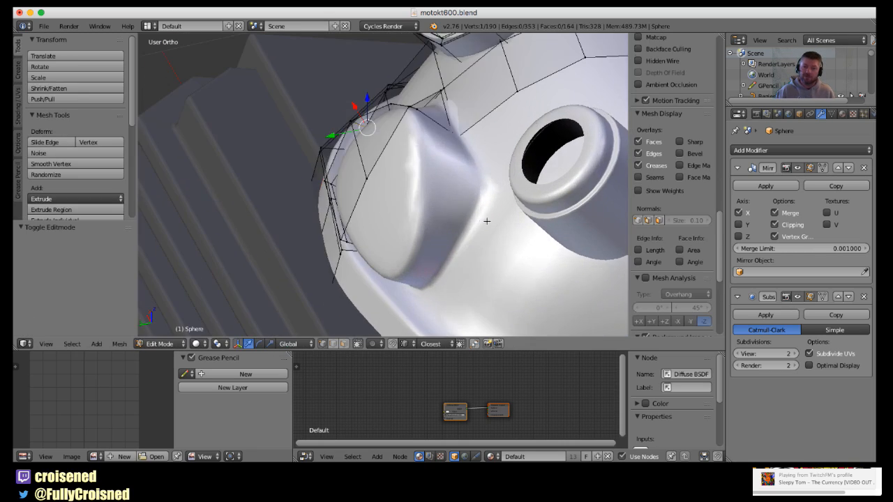
middle_click_drag(486, 221, 539, 229)
middle_click_drag(460, 201, 441, 165, "shift")
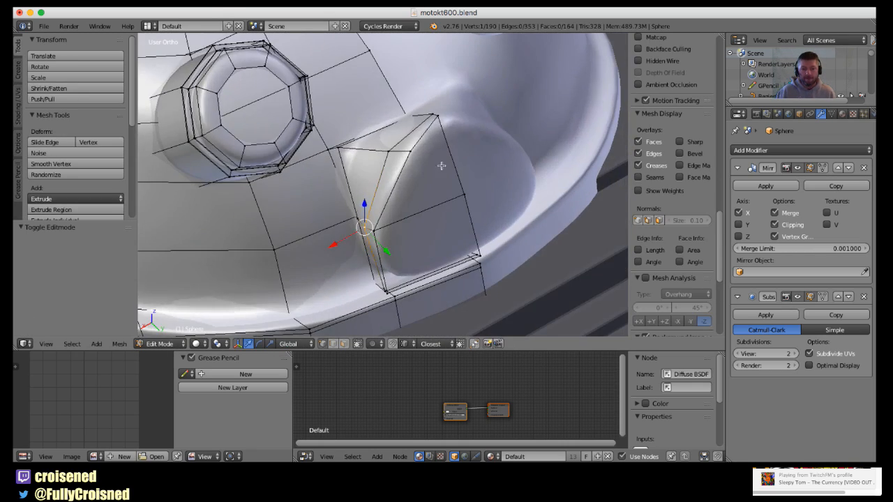
Try to lower the vertices between the pipe stub and the rear protrusion along Z
right_click(342, 152)
left_click_drag(338, 135, 339, 145)
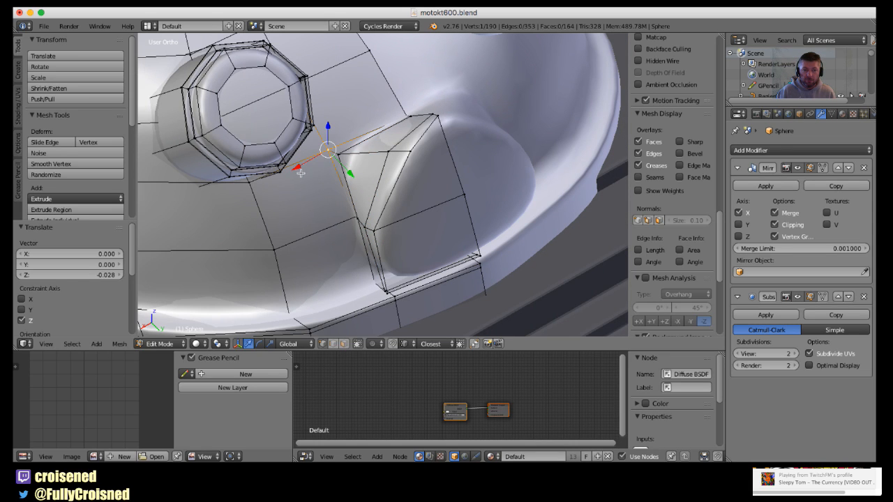
left_click_drag(300, 173, 338, 168)
key("ctrl+z")
right_click(337, 168, "shift")
left_click_drag(362, 114, 360, 142)
scroll(359, 188, "down", 3)
key("Tab")
middle_click_drag(369, 221, 434, 175)
scroll(433, 175, "down", 2)
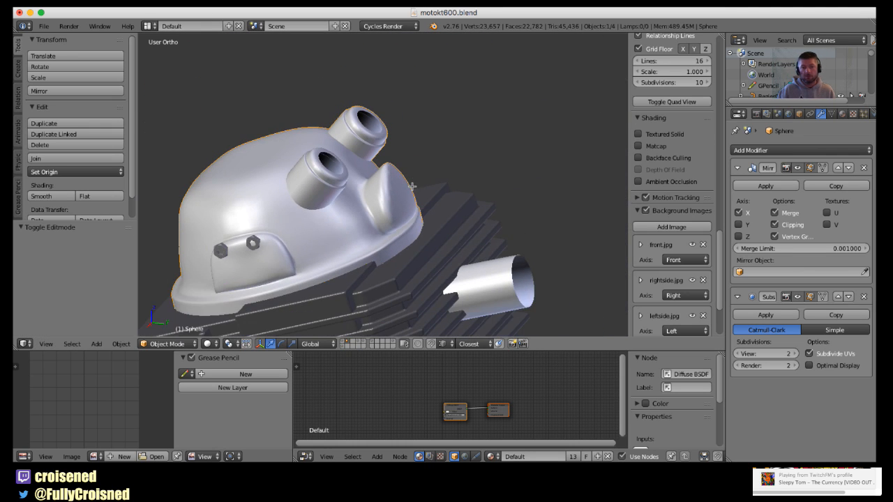
Undo the recent vertex adjustments around the rear protrusion
key("Tab")
scroll(401, 195, "up", 4)
key("ctrl+z")
key("ctrl+z")
key("ctrl+z")
key("ctrl+z")
key("ctrl+z")
key("ctrl+z")
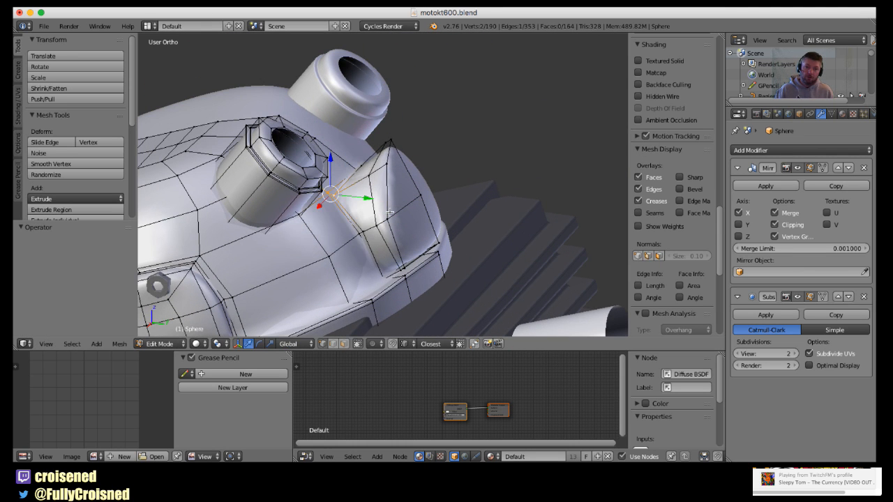
key("ctrl+z")
key("ctrl+z")
key("ctrl+z")
key("ctrl+z")
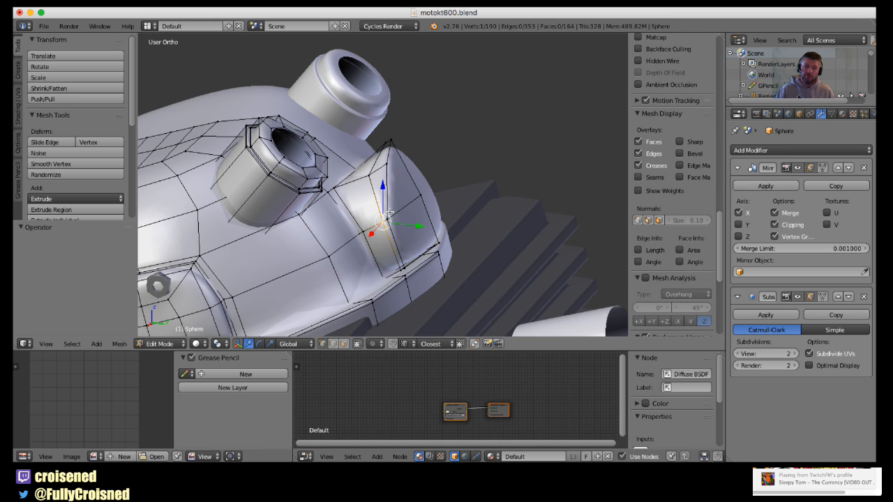
scroll(389, 211, "down", 7)
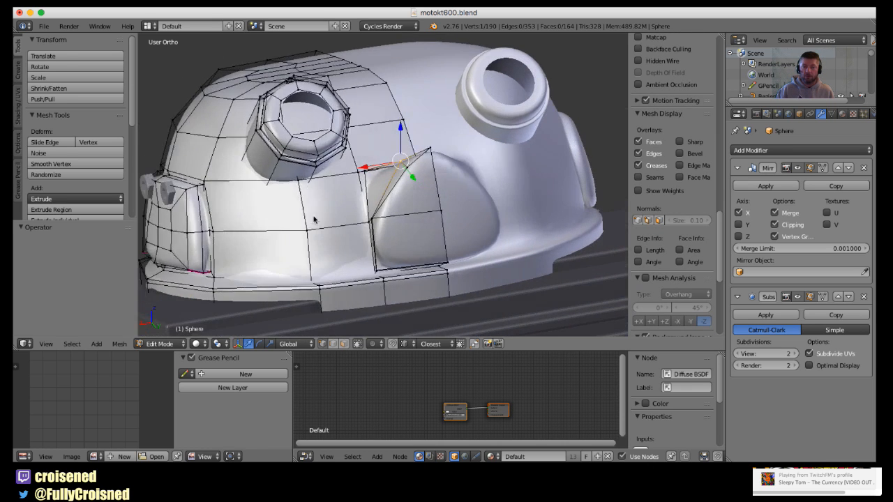
Move the outer upper corner vertex of the rear protrusion outward along X and check the smoothed shape
key("Tab")
middle_click_drag(389, 190, 449, 209)
scroll(381, 217, "up", 7)
key("Tab")
right_click(406, 157)
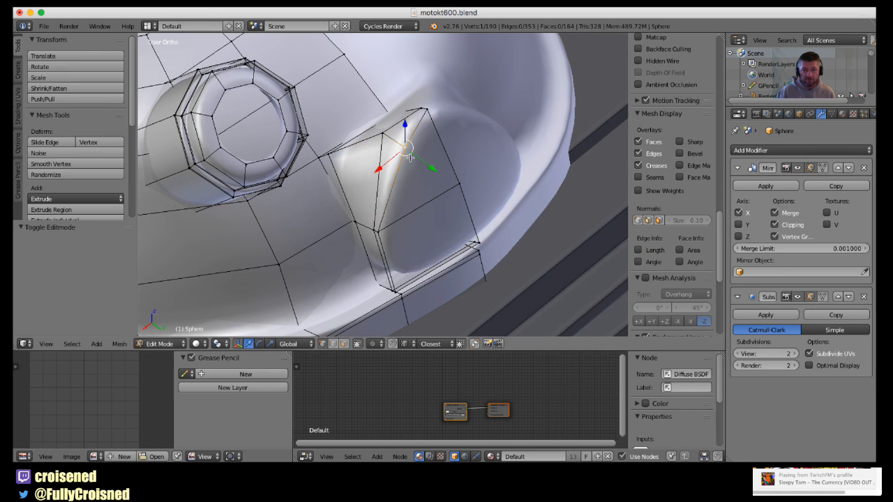
left_click_drag(383, 166, 337, 190)
right_click(395, 160, "shift")
key("Tab")
scroll(349, 185, "down", 4)
middle_click_drag(363, 179, 408, 128)
scroll(408, 128, "down", 3)
Examine the cylinder head against the right-side motorcycle reference photo, both close up and at wider scale
key("KP_3")
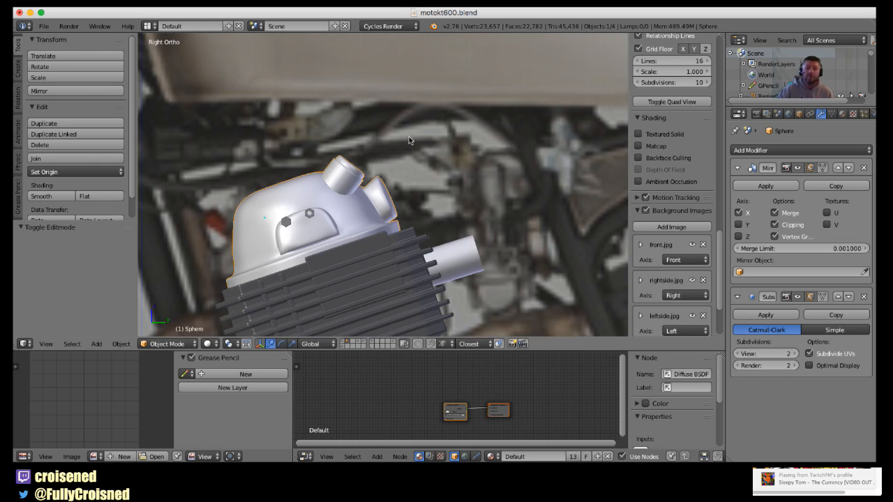
scroll(406, 232, "up", 2)
scroll(406, 233, "down", 3)
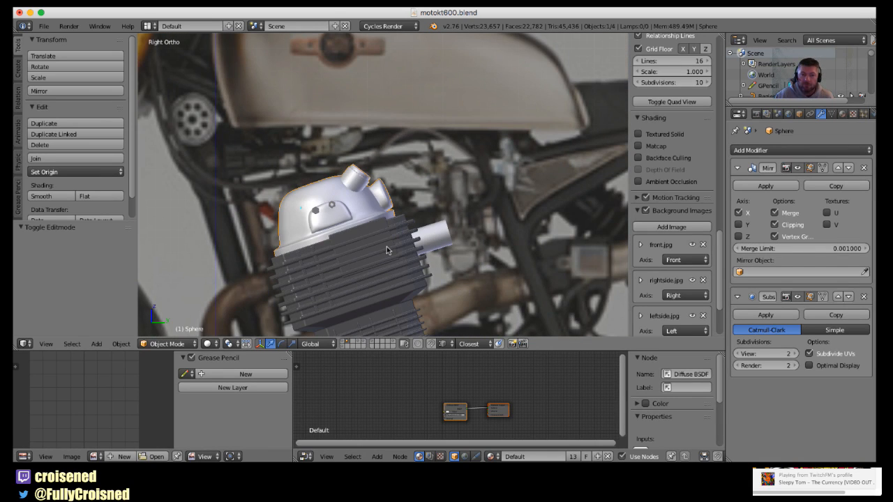
scroll(386, 246, "up", 3)
key("Tab")
key("Tab")
scroll(387, 247, "down", 4)
mouse_move(387, 247)
middle_mouse_down()
mouse_move(437, 253)
mouse_move(289, 244)
mouse_move(377, 255)
middle_mouse_up()
scroll(345, 241, "down", 3)
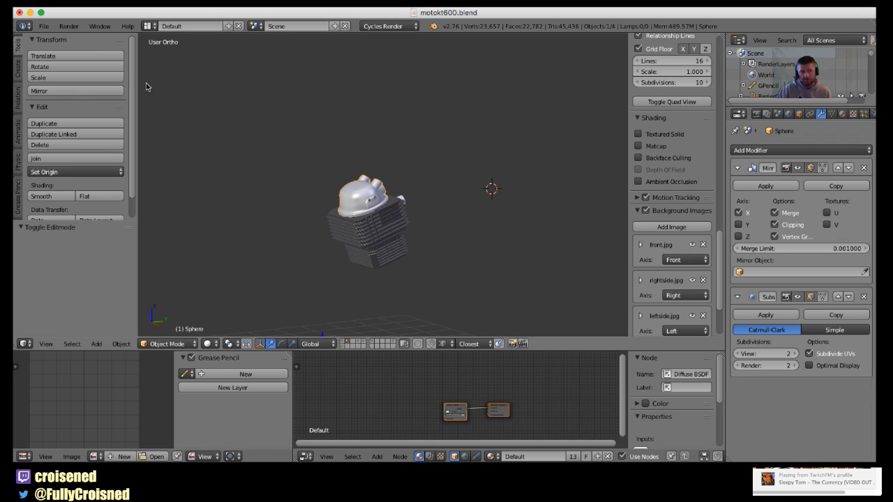
left_click(44, 26)
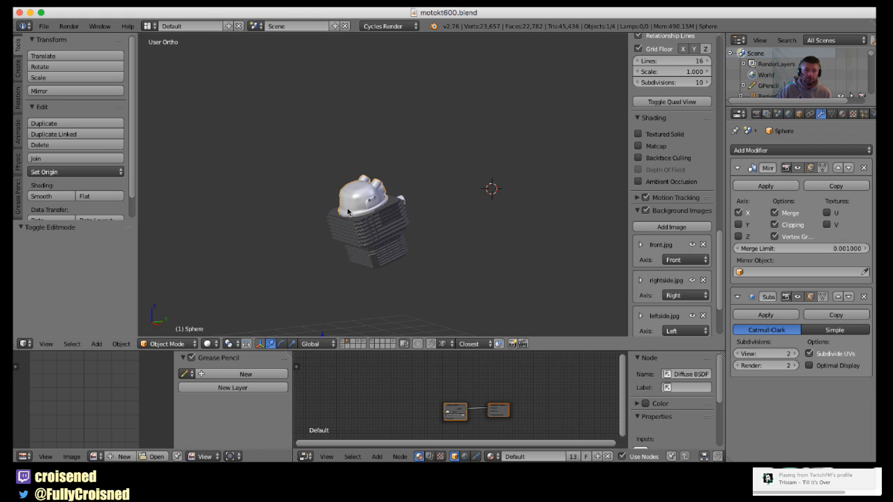
scroll(347, 209, "down", 2)
middle_click_drag(347, 209, 458, 261)
key("KP_3")
scroll(370, 219, "up", 3)
scroll(377, 224, "up", 3)
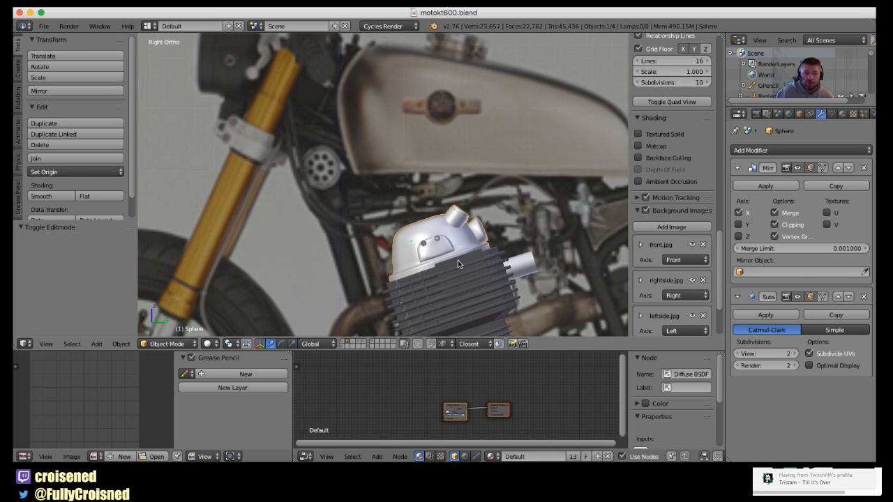
scroll(458, 263, "down", 2)
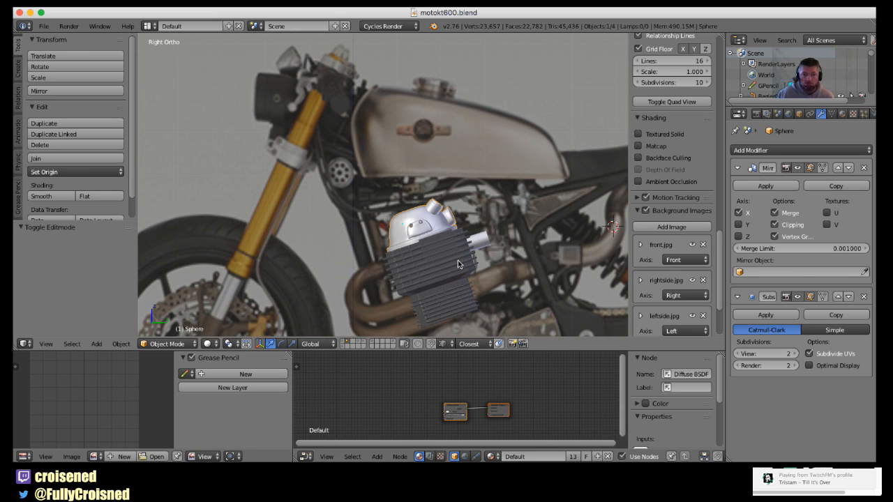
scroll(457, 263, "up", 2)
scroll(450, 265, "up", 2)
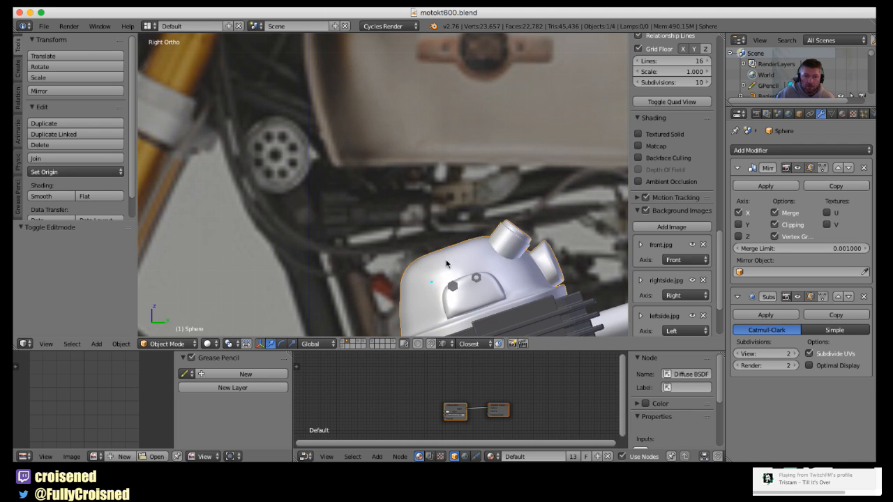
scroll(417, 207, "up", 2)
scroll(415, 216, "down", 1)
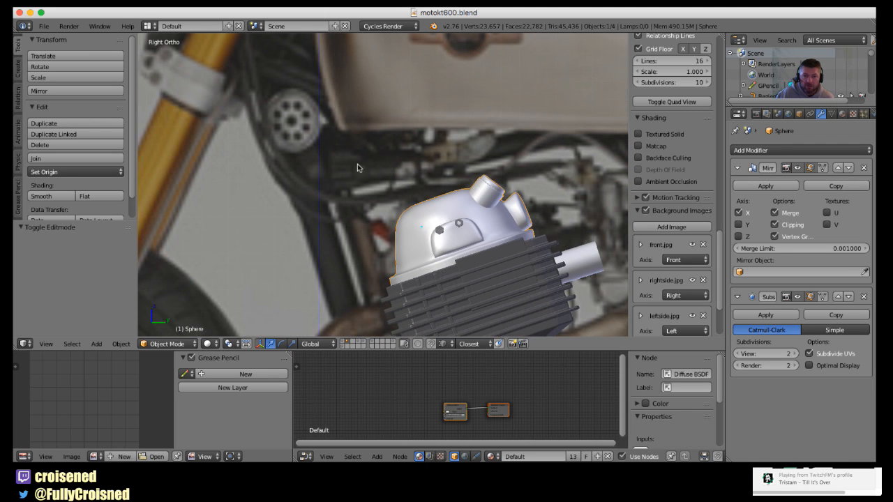
Add an 8-vertex cylinder mesh with radius 1, depth 2 and no cap fill at the 3D cursor
scroll(442, 188, "down", 2)
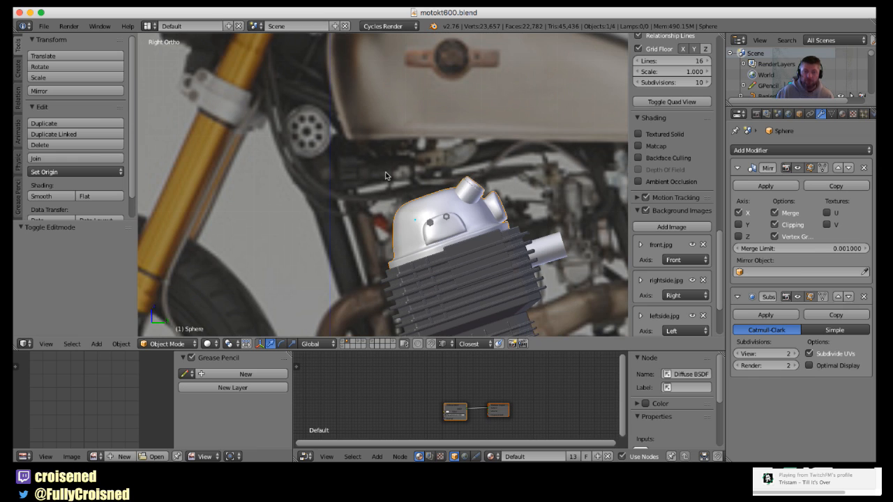
scroll(375, 174, "up", 2)
scroll(365, 156, "up", 2)
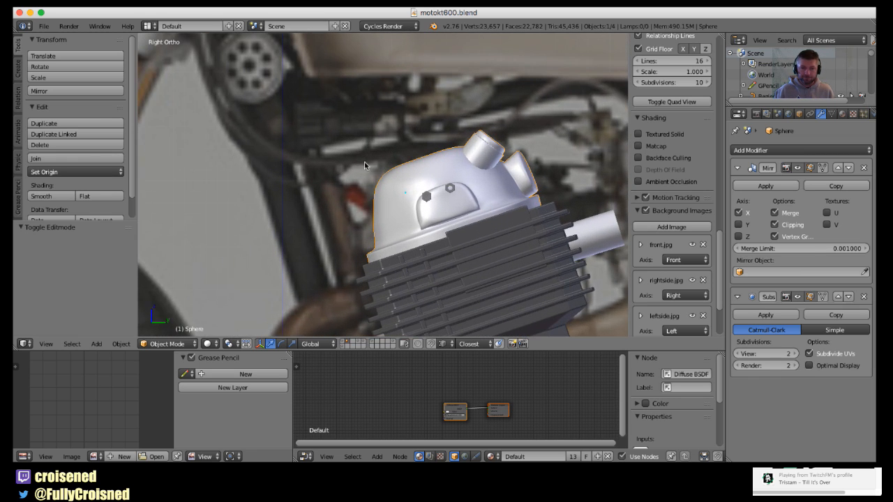
middle_click_drag(375, 161, 351, 194, "shift")
scroll(355, 199, "down", 5)
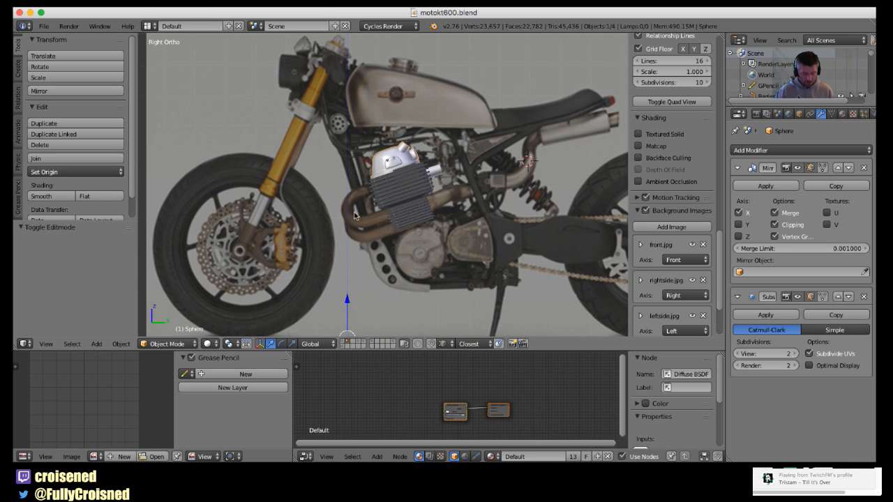
key("shift+a")
mouse_move(353, 221)
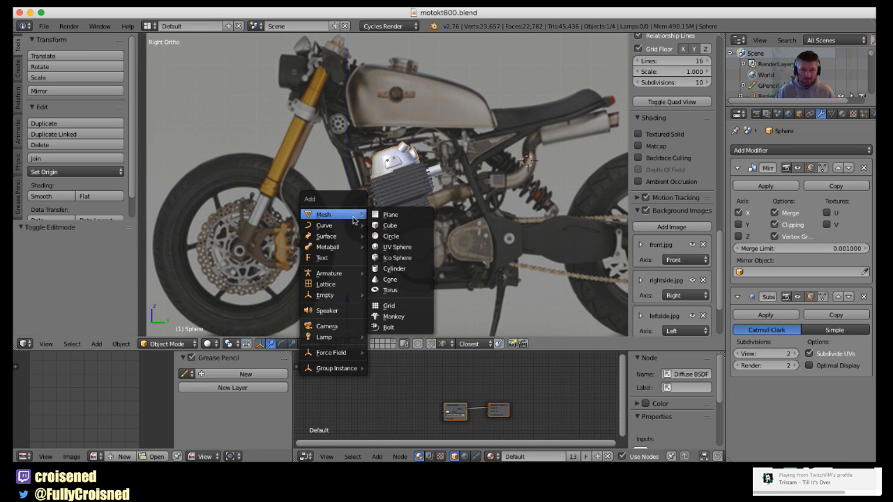
left_click(399, 269)
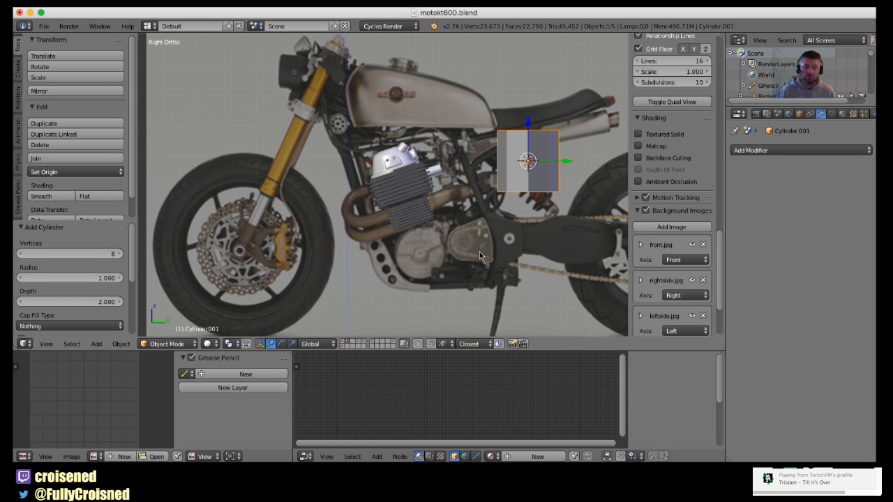
Rotate the whole cylinder mesh 90° about the X axis in Edit Mode, working from the right orthographic view
middle_click_drag(480, 256, 499, 242)
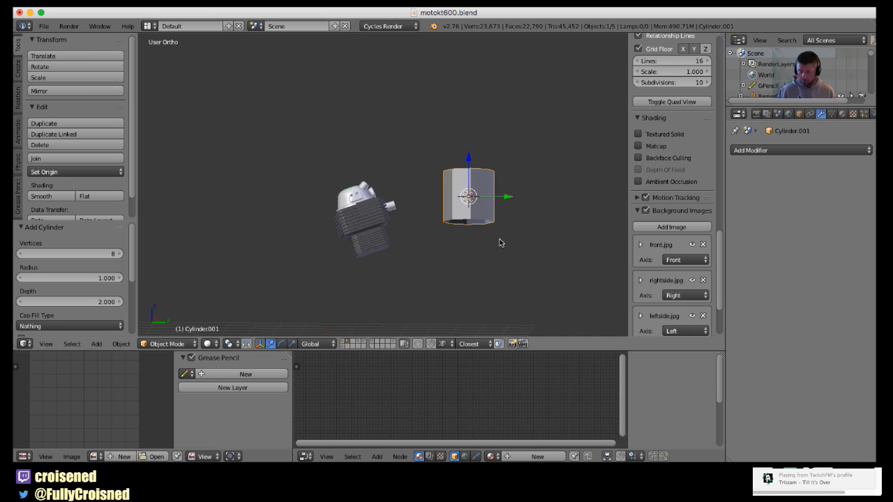
key("KP_3")
key("Tab")
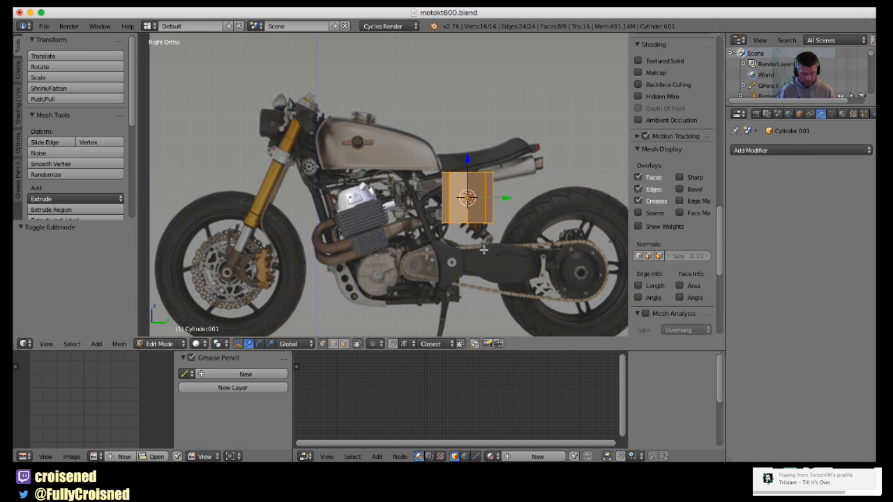
type("rx90")
key("Return")
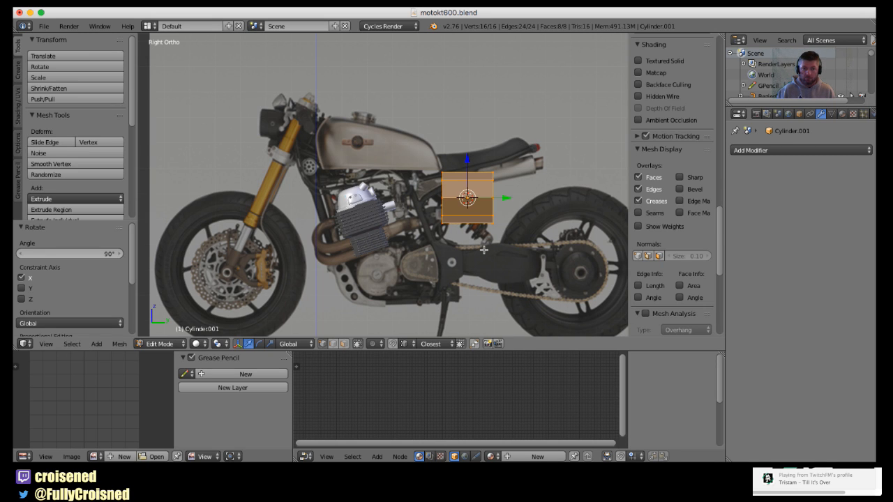
Move the cylinder mesh about -4.861 in Y and 0.677 in Z to above the cylinder head, and scale it to about 0.265
scroll(483, 249, "up", 4)
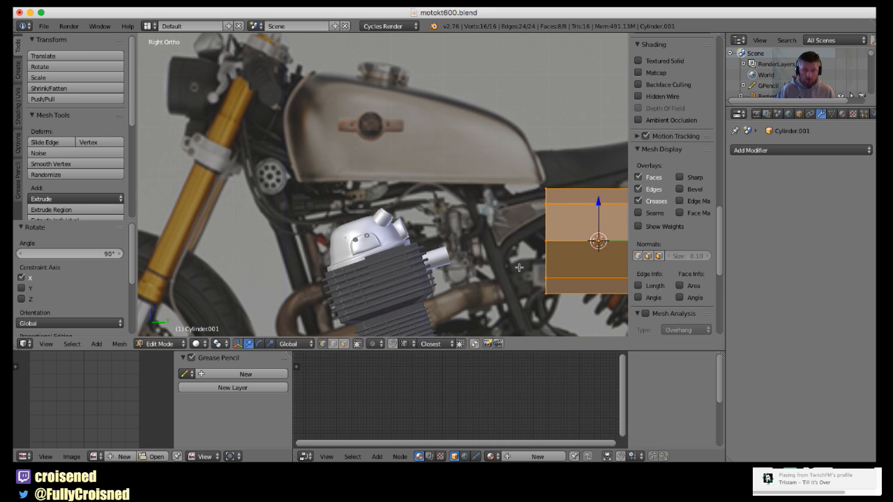
key("g")
left_click(262, 232)
middle_click_drag(375, 240, 429, 209, "shift")
scroll(463, 253, "up", 4)
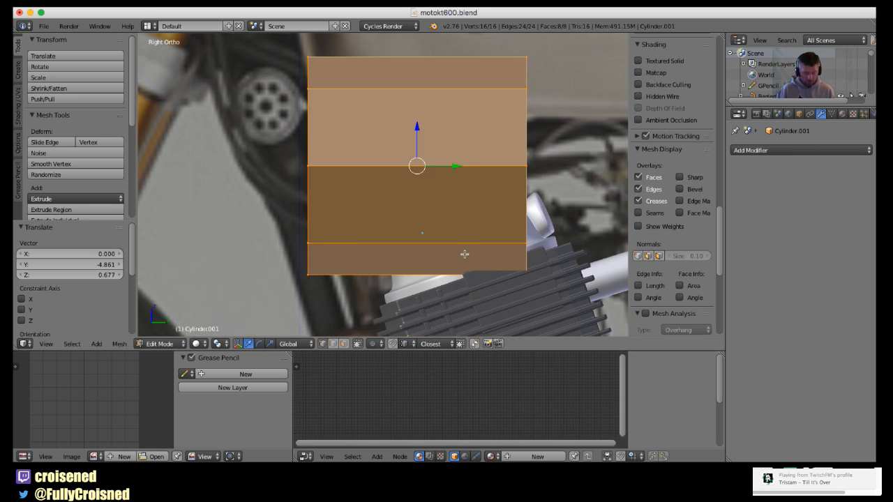
key("s")
left_click(426, 225)
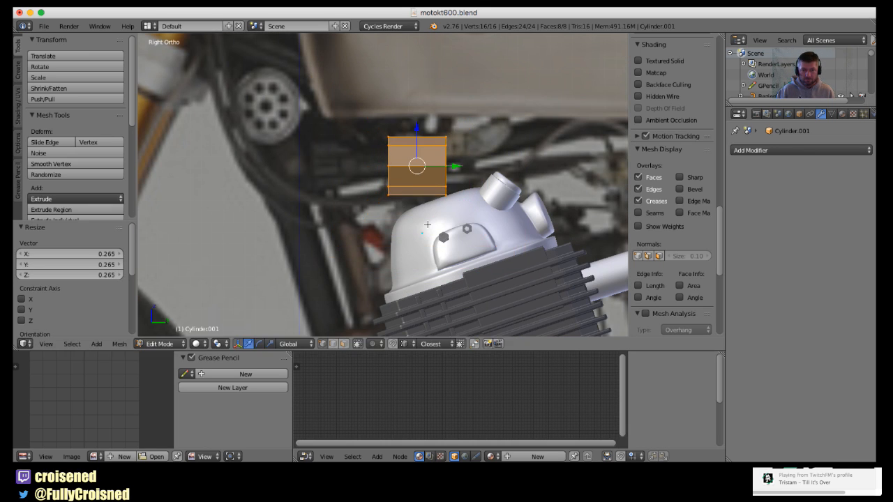
Scale the cylinder mesh by about 0.466 and move it about -0.148 along Y over the reference photo
middle_click_drag(427, 224, 438, 244, "shift")
scroll(419, 241, "up", 4)
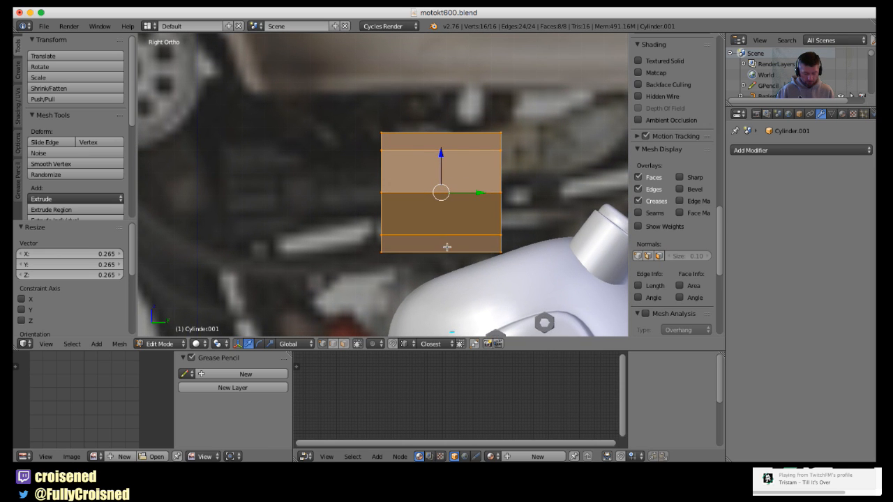
key("s")
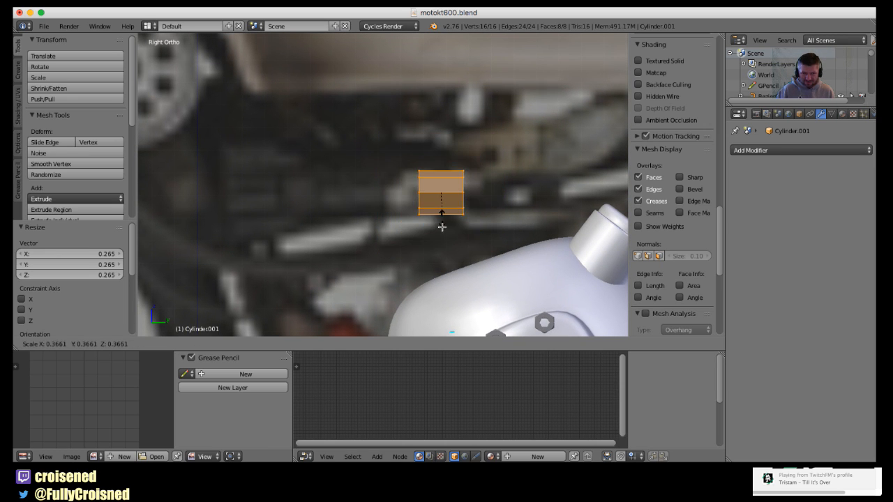
left_click(445, 232)
key("g")
key("y")
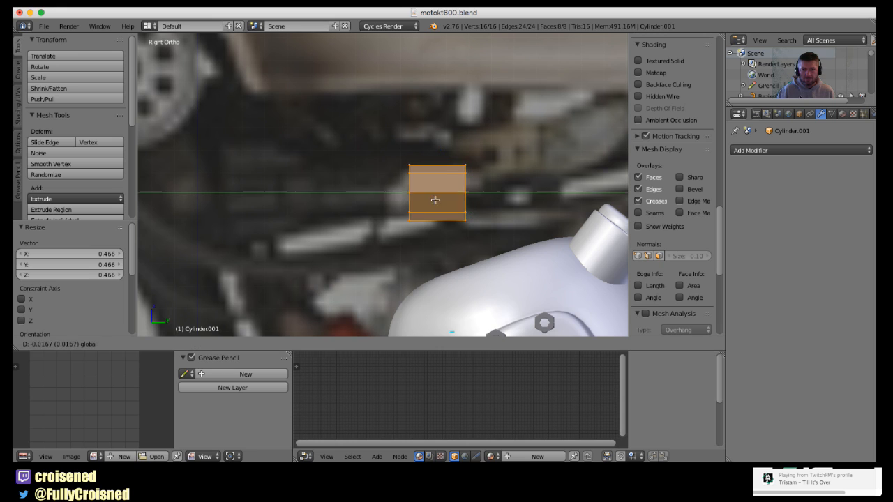
left_click(450, 207)
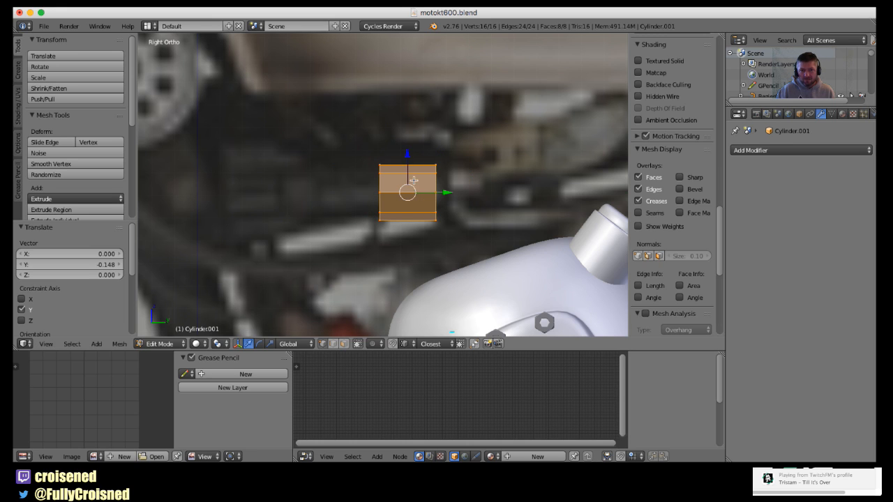
Raise the cylinder mesh about 0.033 along Z and enlarge it by a factor of about 1.052
left_click_drag(408, 161, 407, 154)
middle_click_drag(417, 185, 411, 196, "shift")
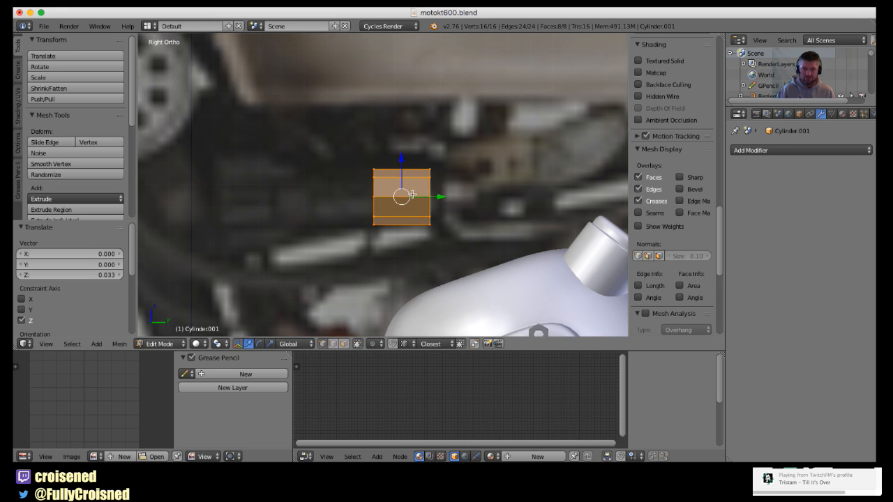
key("s")
left_click(419, 250)
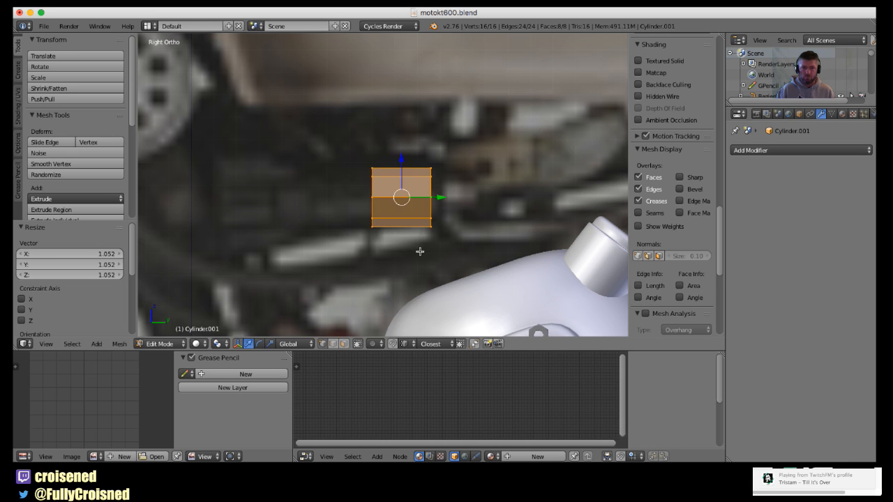
scroll(419, 250, "down", 2)
middle_click_drag(418, 247, 427, 267, "shift")
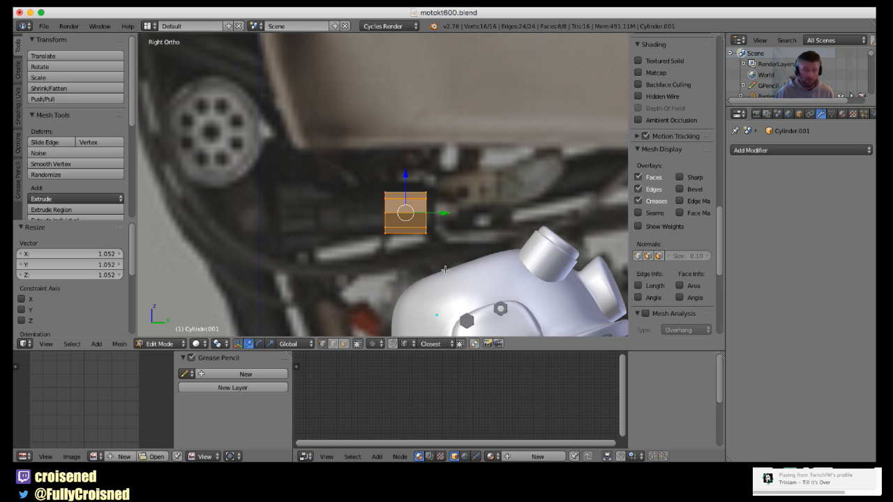
Move the rear hex bolt's geometry on the cylinder head's side cover outward along X in Edit Mode
key("a")
scroll(445, 263, "down", 3)
middle_click_drag(445, 282, 222, 159, "shift")
scroll(410, 209, "up", 12)
scroll(446, 238, "down", 1)
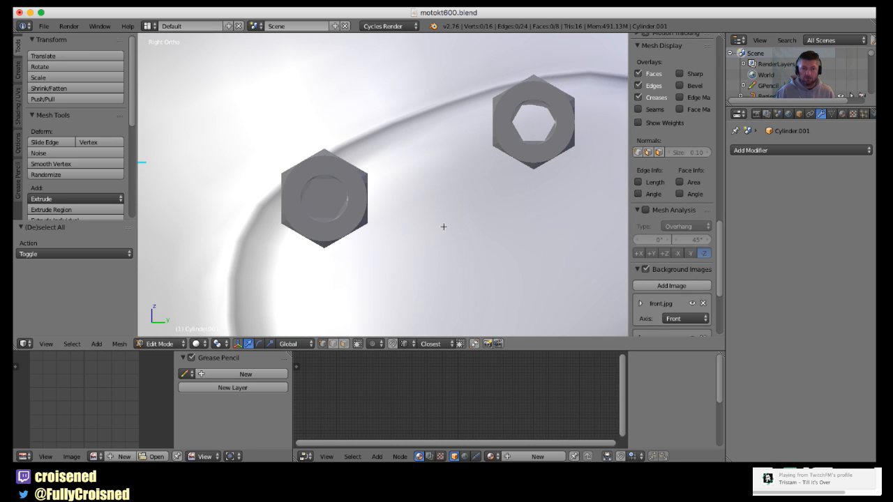
key("Tab")
right_click(515, 151)
key("Tab")
middle_click_drag(526, 185, 486, 224)
middle_click_drag(418, 248, 600, 126, "shift")
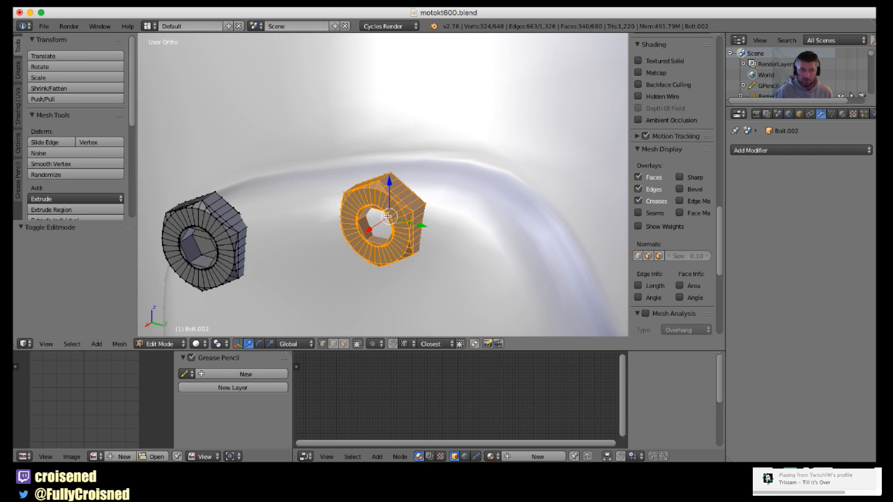
left_click_drag(372, 231, 363, 237)
key("Tab")
scroll(362, 218, "down", 3)
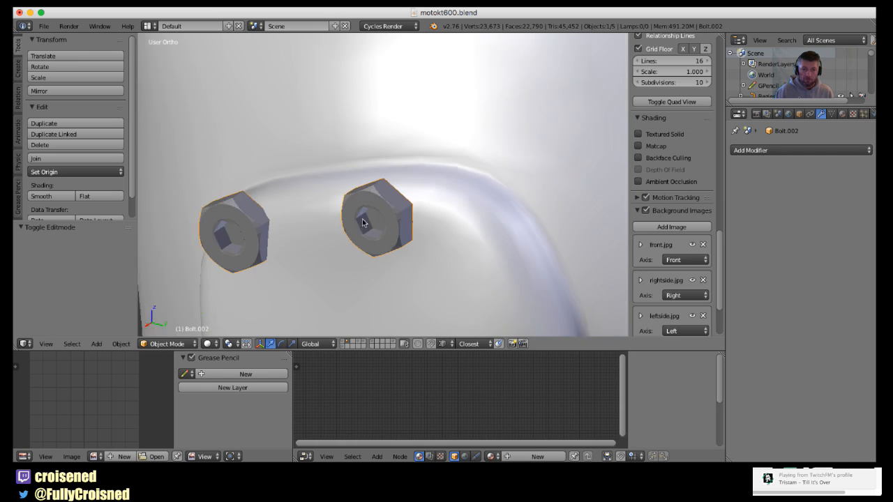
middle_click_drag(362, 218, 360, 284)
scroll(360, 285, "down", 2)
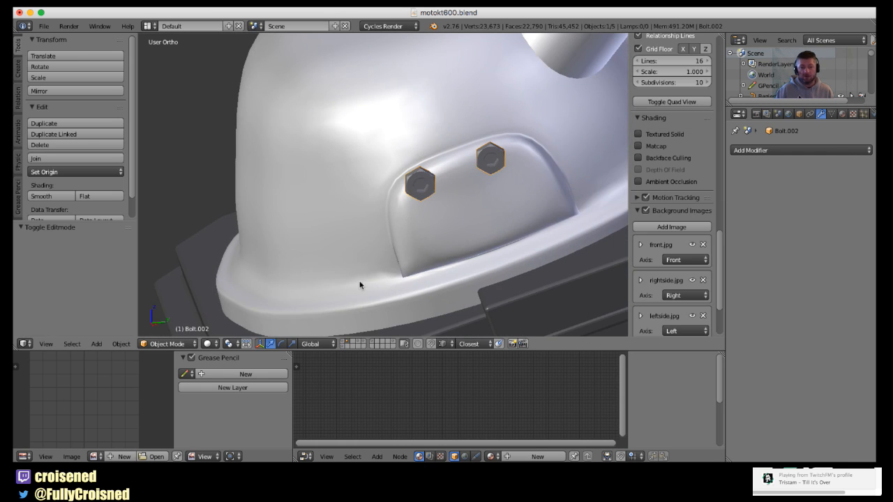
Switch to an empty layer and show it in front orthographic view around the 3D cursor
left_click(382, 342)
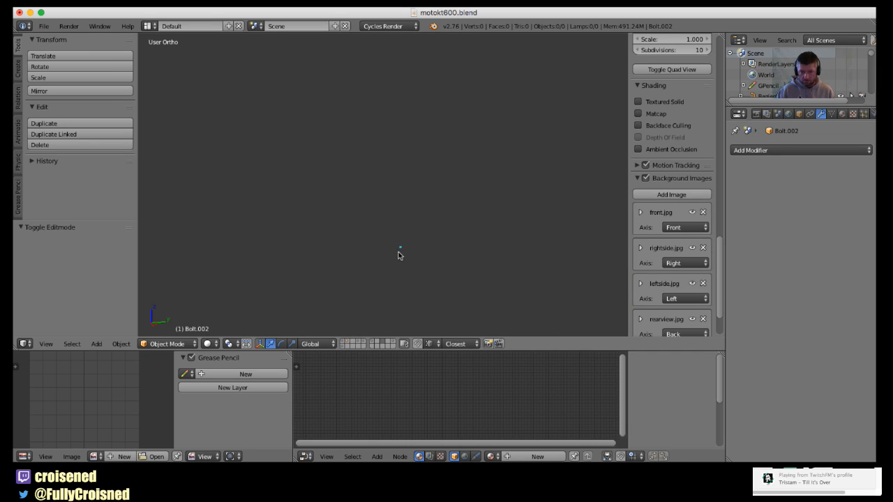
key("KP_1")
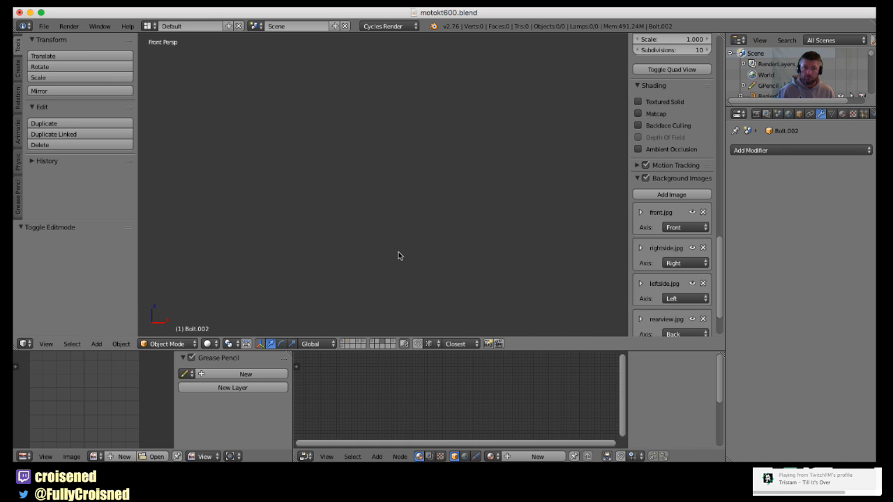
scroll(409, 235, "down", 2)
key("KP_5")
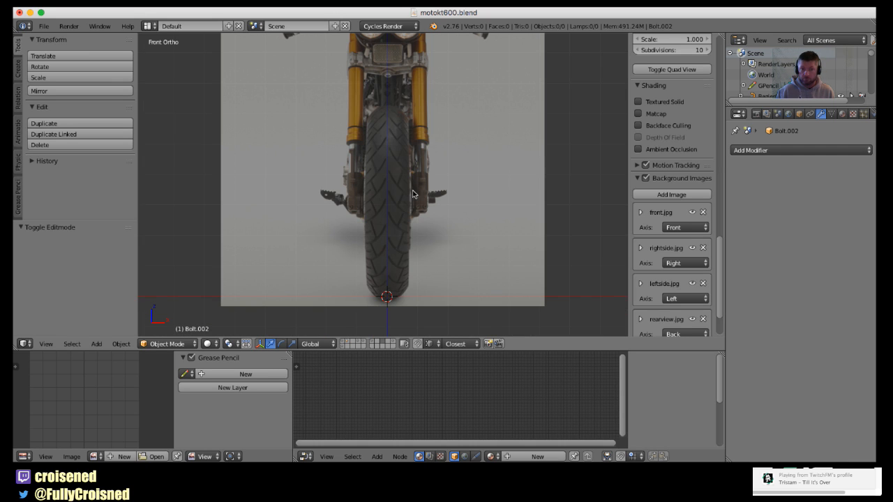
middle_click_drag(416, 242, 439, 148, "shift")
scroll(427, 217, "up", 3)
middle_click_drag(442, 223, 334, 191, "shift")
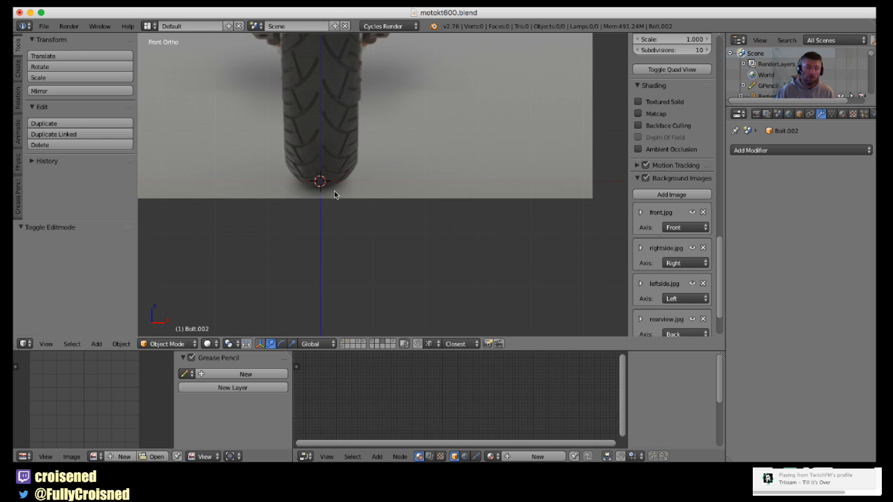
Add a bolt mesh at the 3D cursor and enlarge the area showing its creation settings
left_click(46, 28)
left_click(92, 147)
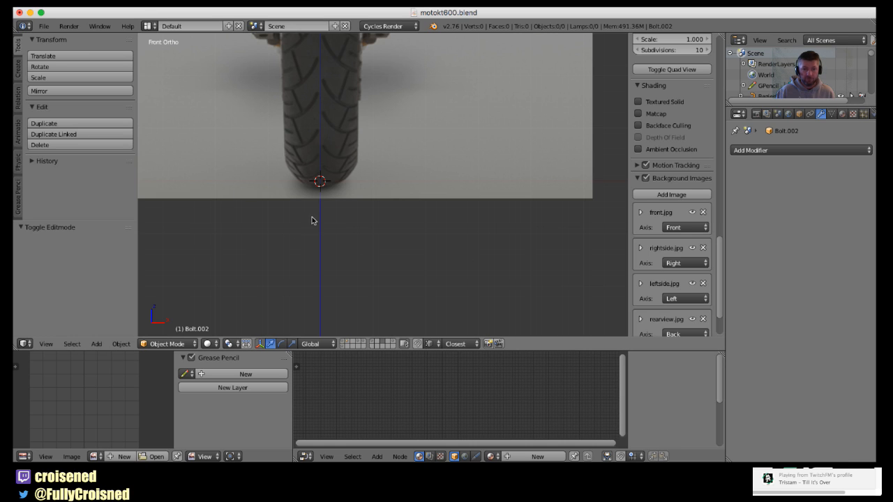
middle_click_drag(412, 221, 348, 242, "shift")
scroll(413, 247, "up", 4)
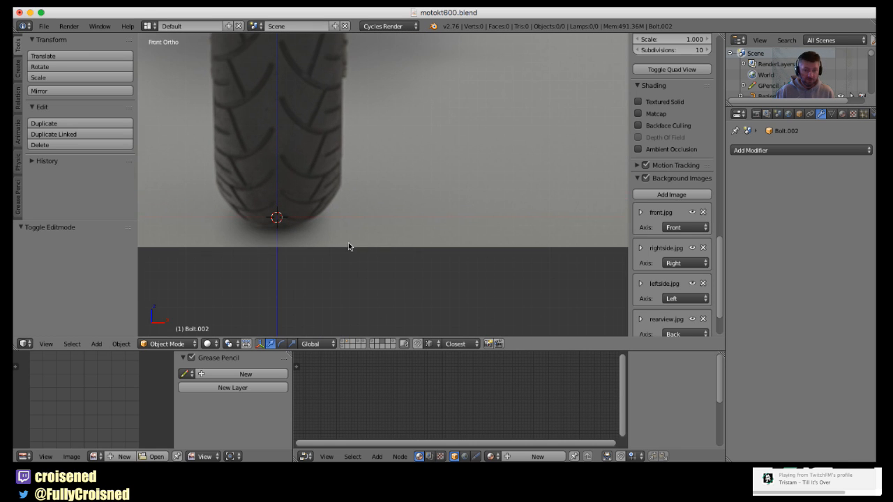
key("shift+a")
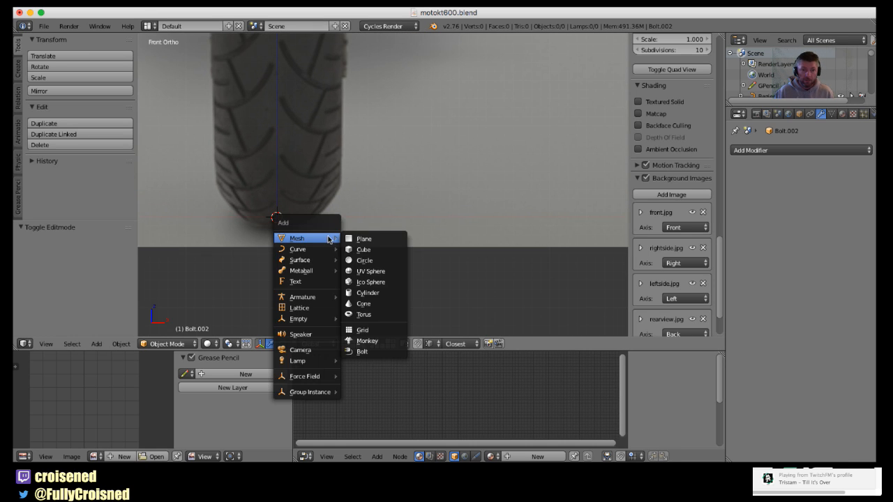
left_click(364, 352)
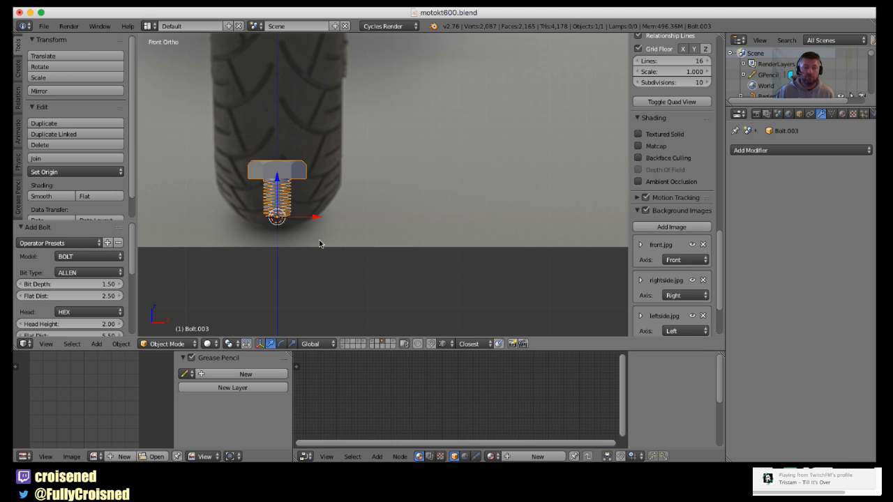
middle_click_drag(321, 244, 429, 245, "shift")
scroll(434, 217, "up", 5)
scroll(434, 219, "up", 2)
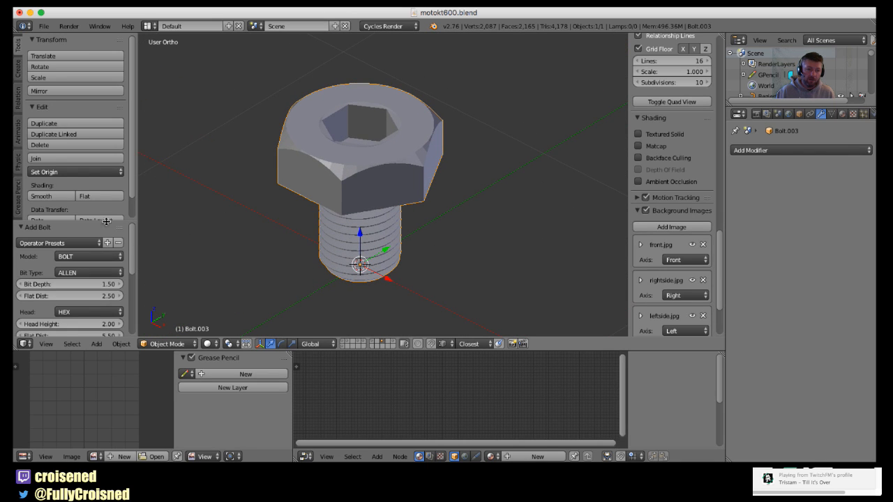
left_click_drag(106, 221, 109, 148)
left_click_drag(133, 185, 135, 149)
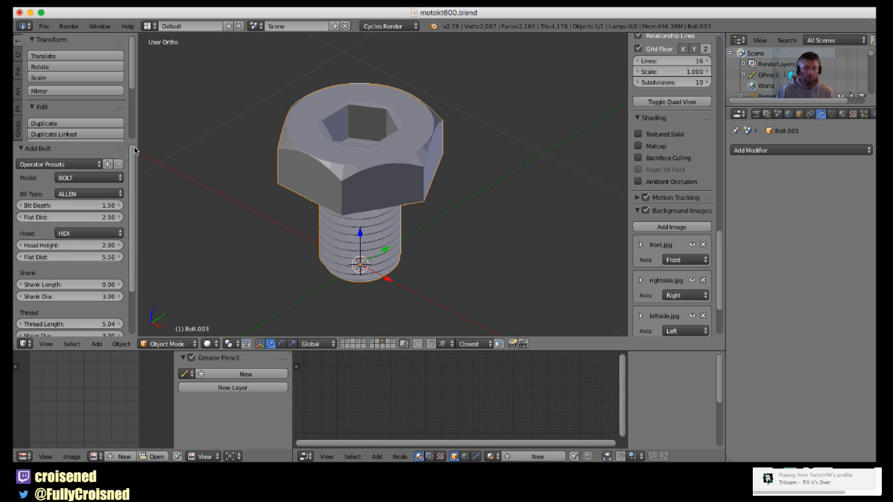
Try the Nut model for the new bolt and restore the Bolt model
left_click(104, 179)
left_click(66, 153)
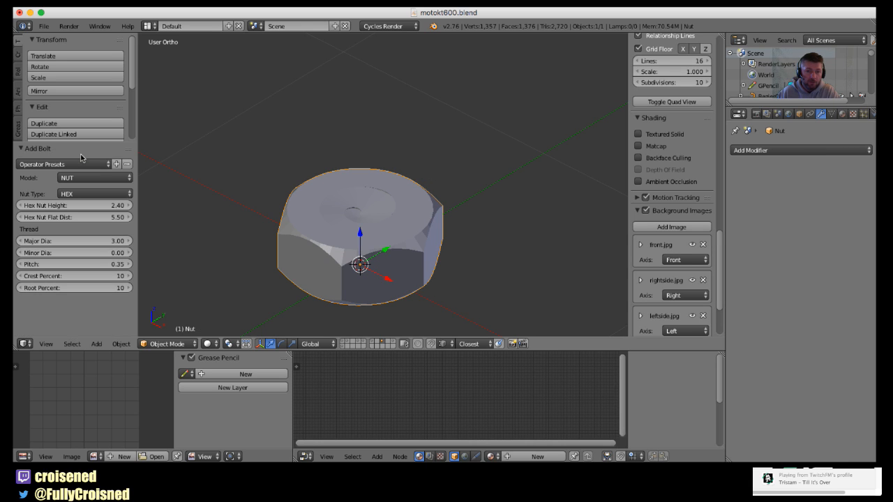
left_click(82, 176)
left_click(69, 165)
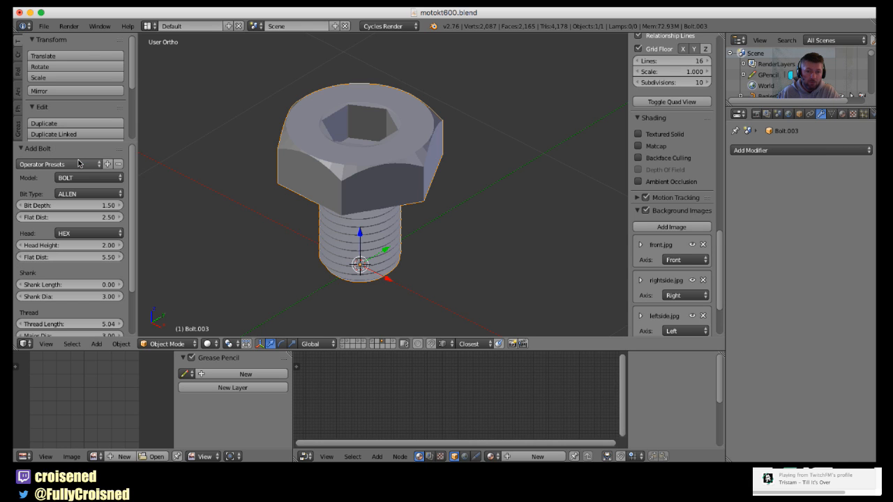
Set the new bolt's bit type to Phillips
left_click(79, 193)
left_click(77, 158)
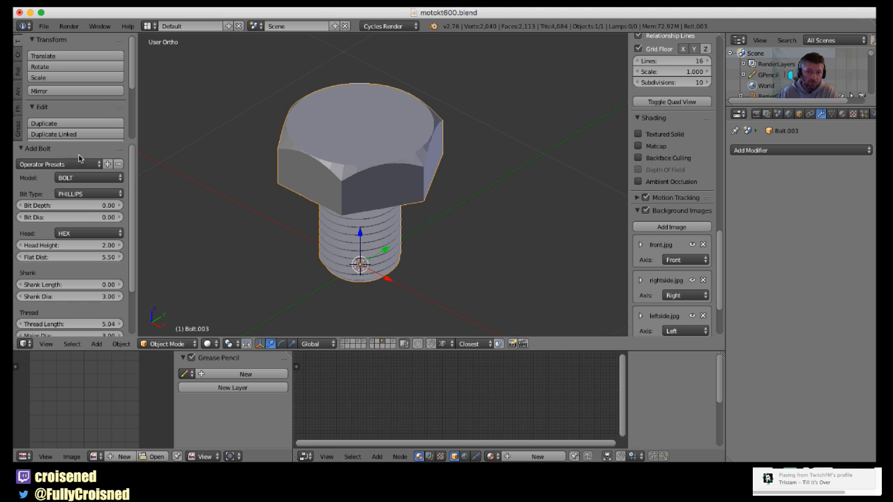
Compare the Allen and Phillips bit types on the new bolt and set its bit type to Allen
left_click(80, 194)
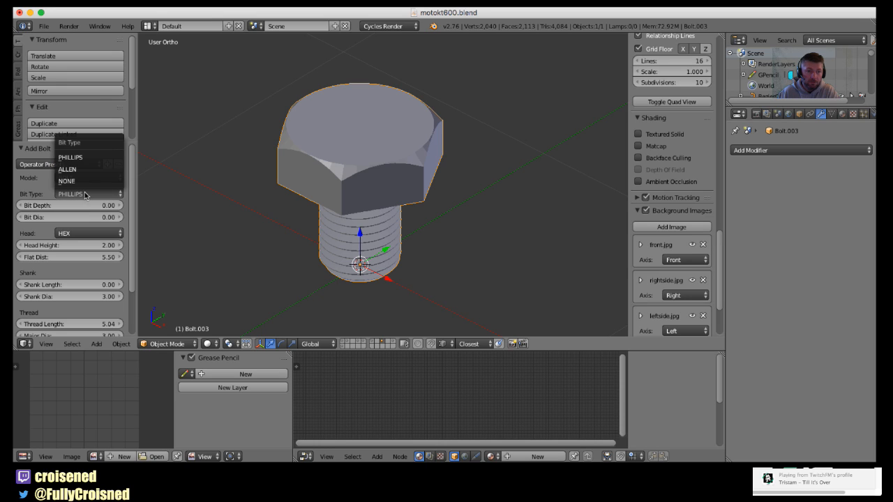
left_click(80, 170)
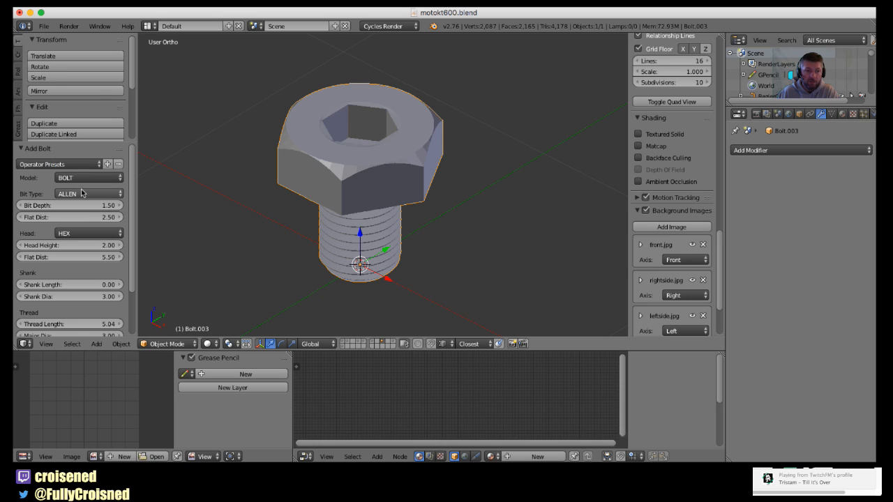
left_click(83, 194)
left_click(79, 158)
middle_click_drag(287, 187, 174, 193)
left_click(108, 194)
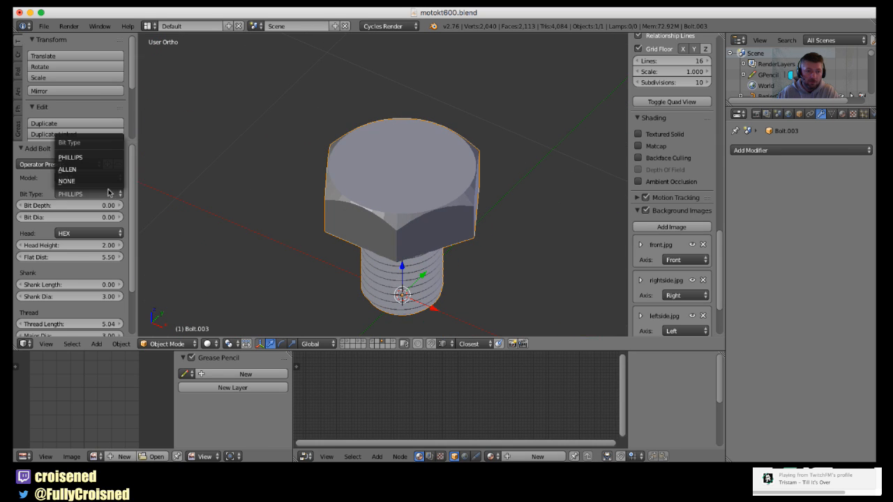
left_click(77, 169)
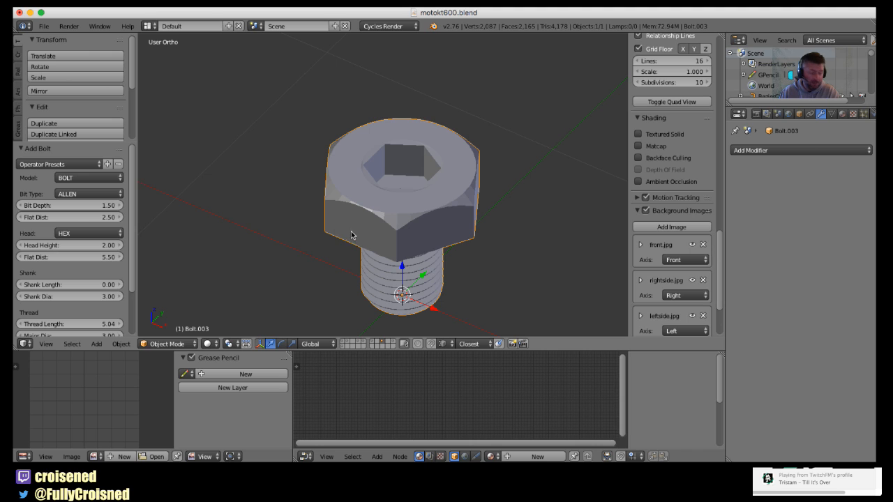
scroll(321, 215, "down", 1)
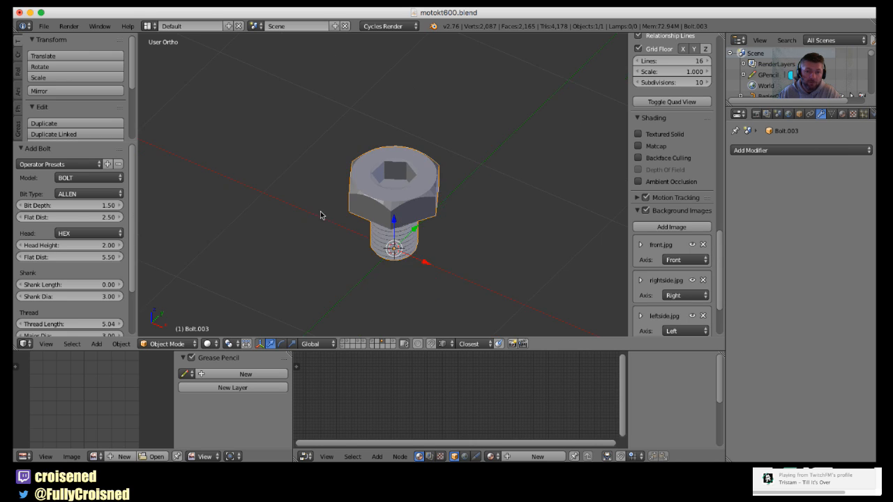
scroll(321, 215, "up", 3)
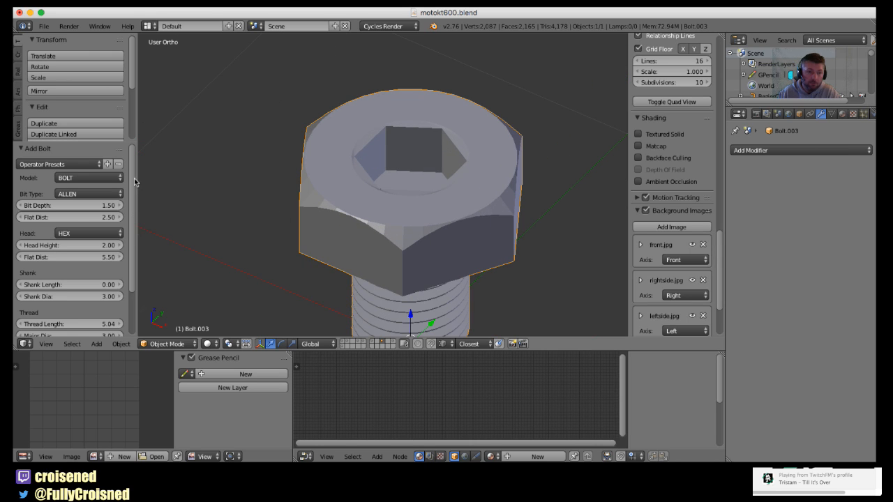
Lengthen the bolt's unthreaded shank by setting its shank length to 7.41
scroll(132, 182, "down", 2)
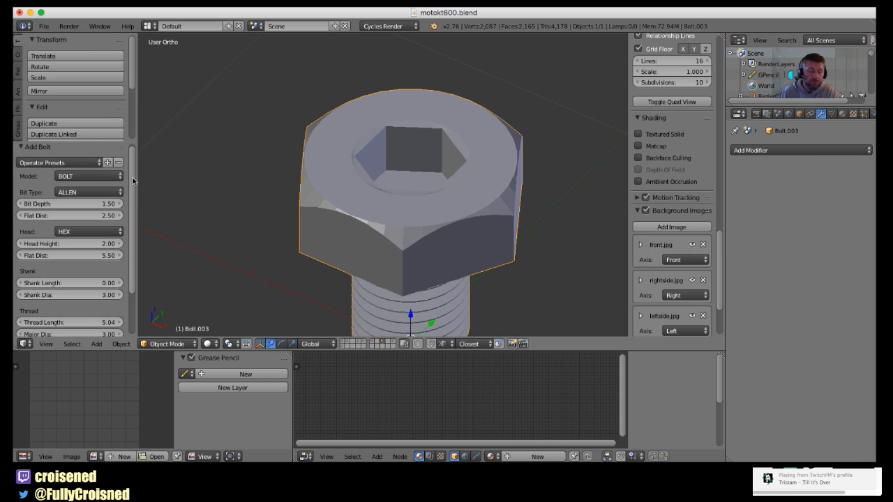
scroll(133, 193, "down", 2)
scroll(304, 246, "down", 2)
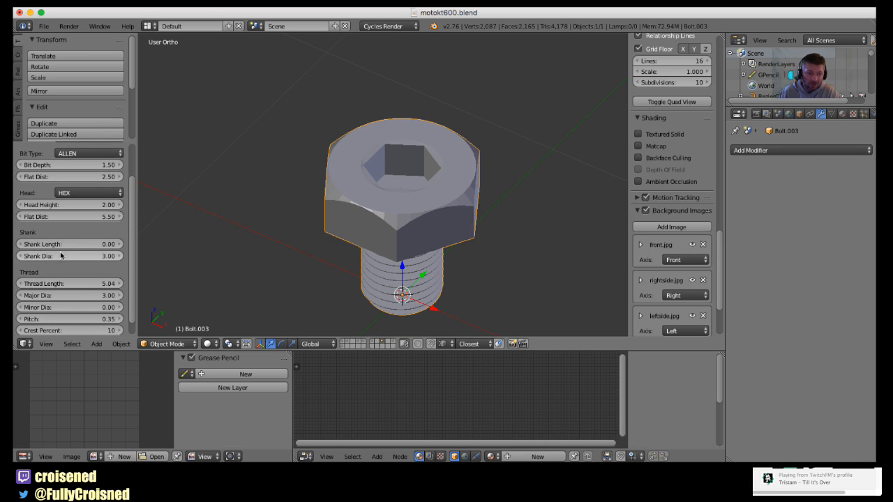
left_click_drag(57, 244, 57, 245)
scroll(416, 259, "down", 4)
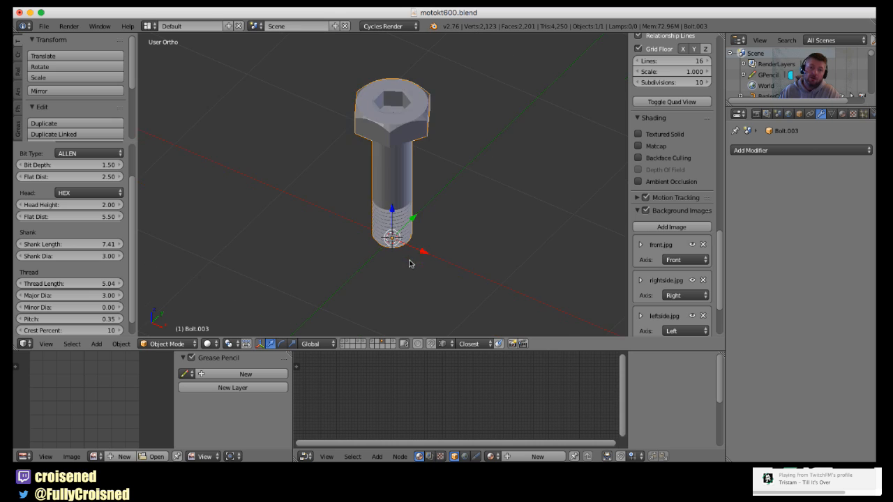
middle_click_drag(409, 260, 420, 239)
scroll(405, 193, "up", 2)
scroll(420, 239, "down", 1)
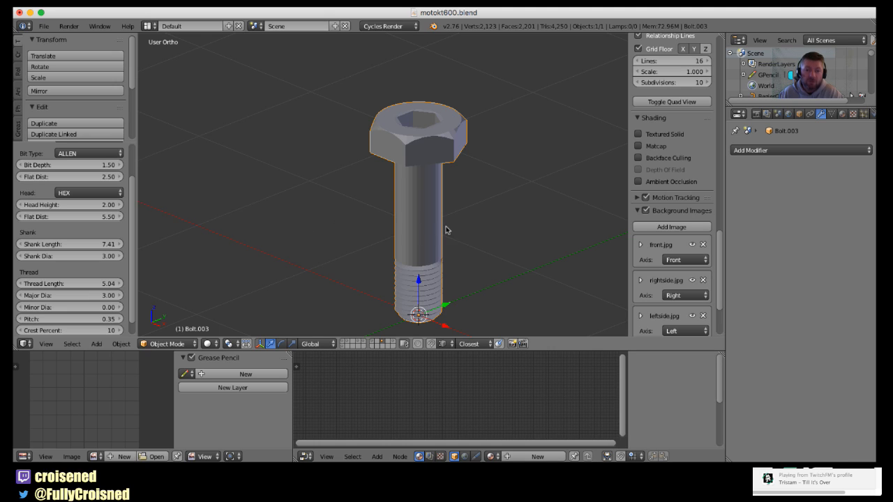
Set the bolt's shank length to 3.96, thread length to 8.76 and head height to 7.64
left_click_drag(106, 243, 81, 245)
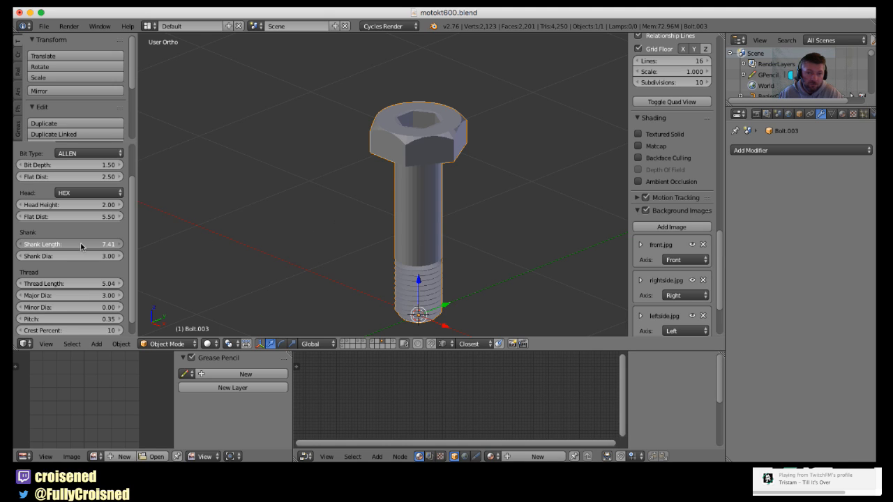
left_click_drag(53, 283, 52, 282)
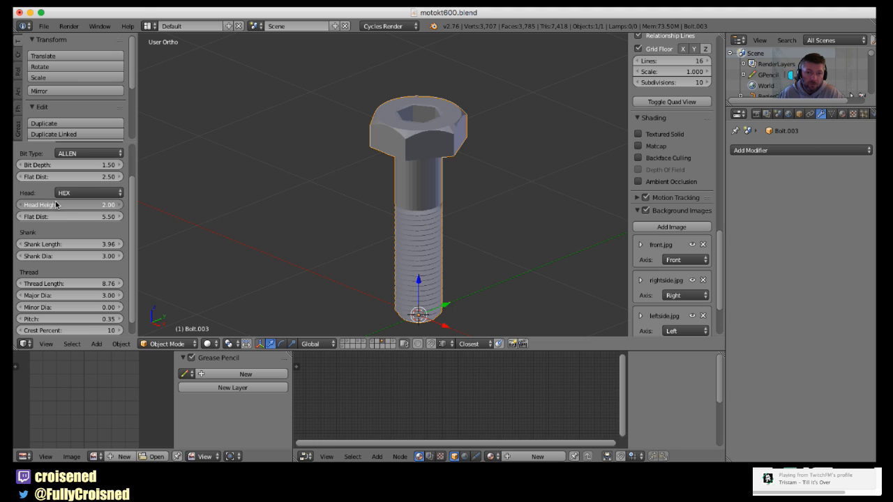
left_click_drag(55, 204, 79, 234)
middle_click_drag(423, 160, 375, 249)
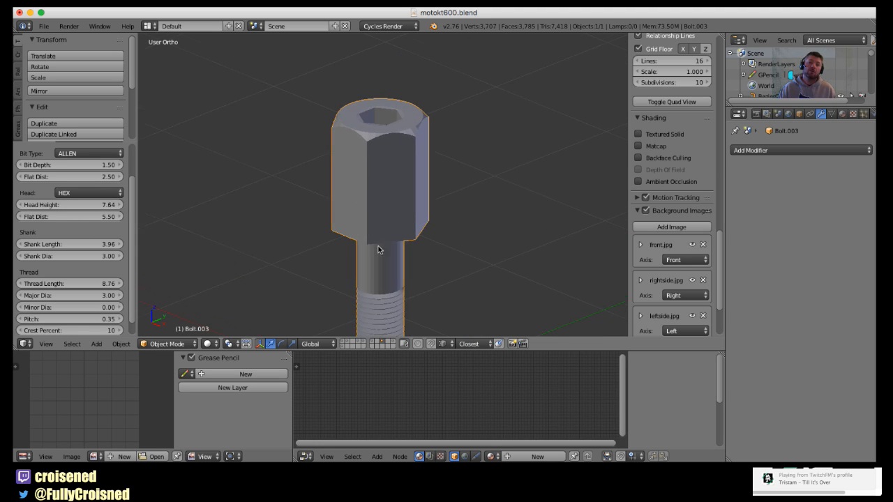
scroll(358, 251, "up", 1)
Change the bolt's head type to Counter Sink and inspect the head up close
left_click(96, 193)
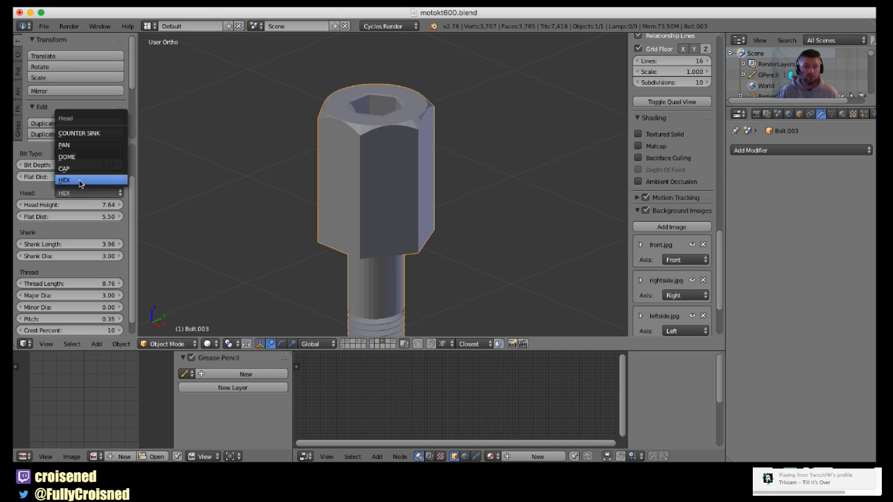
left_click(81, 133)
scroll(313, 238, "up", 5)
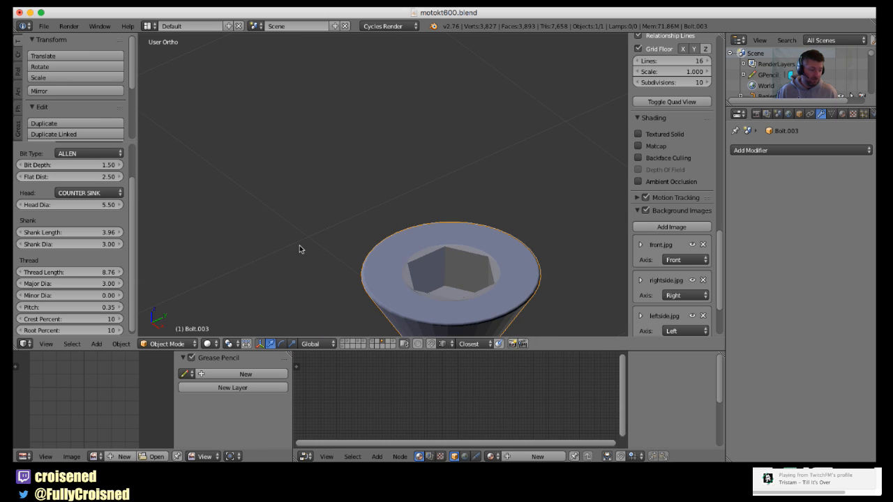
scroll(301, 249, "down", 2)
middle_click_drag(365, 285, 318, 238, "shift")
scroll(319, 238, "down", 2)
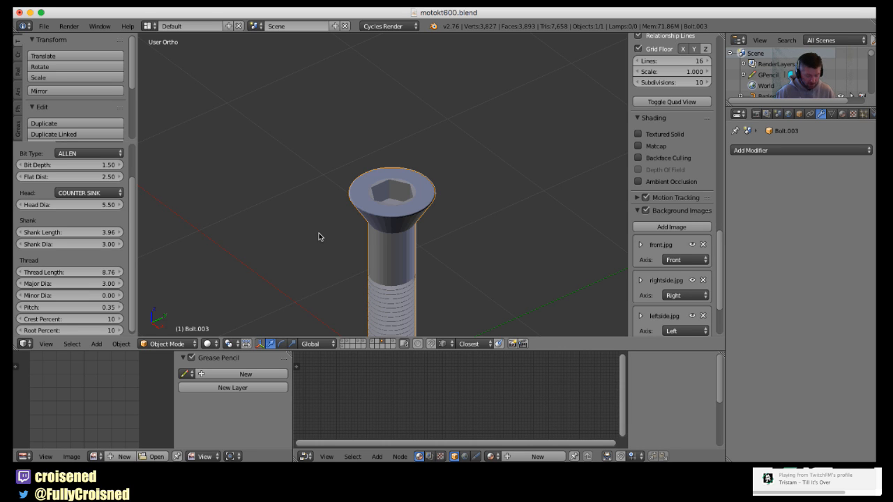
scroll(363, 243, "up", 2)
scroll(370, 244, "up", 3)
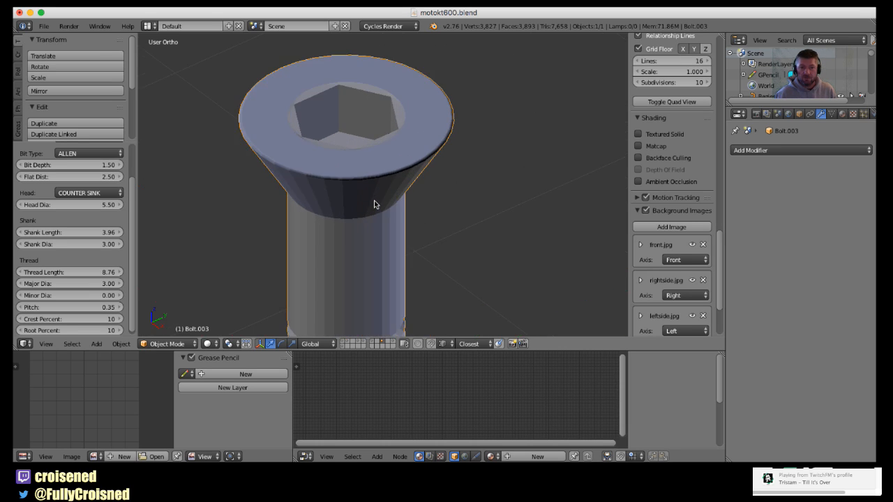
middle_click_drag(443, 208, 477, 233, "shift")
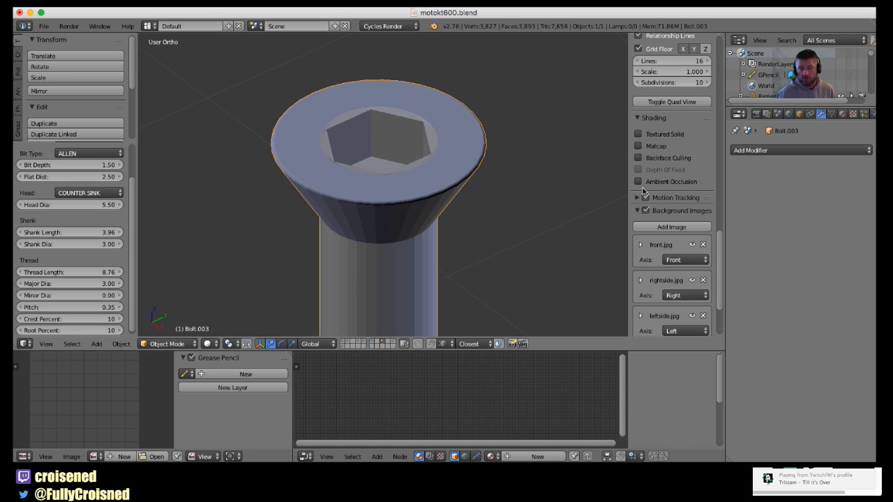
Try a Subdivision Surface modifier with two view subdivisions on the bolt, and remove it
left_click(765, 151)
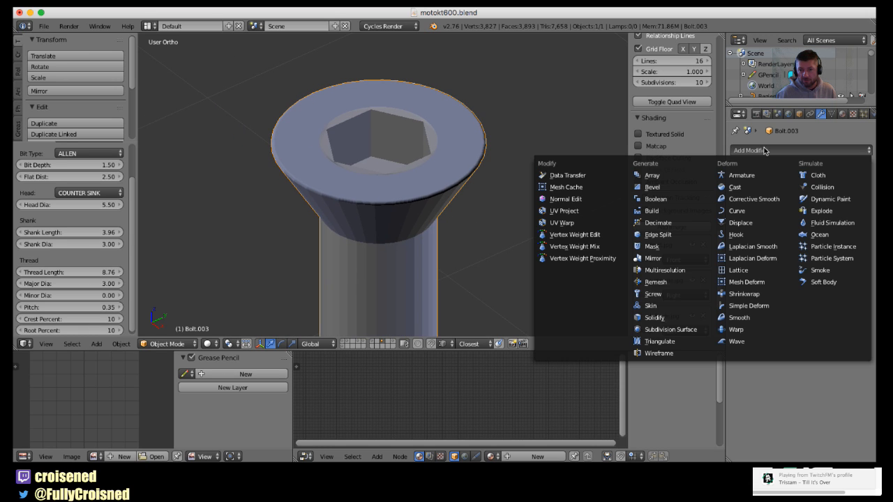
left_click(685, 331)
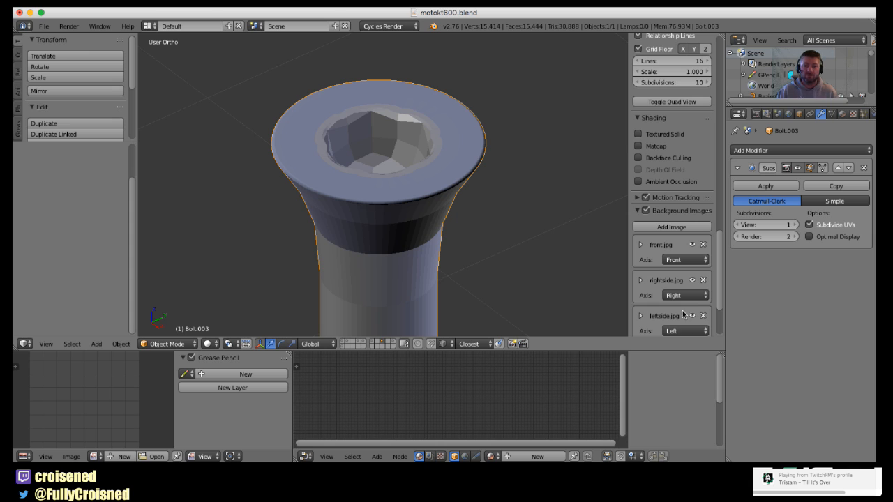
left_click(794, 224)
scroll(509, 231, "down", 4)
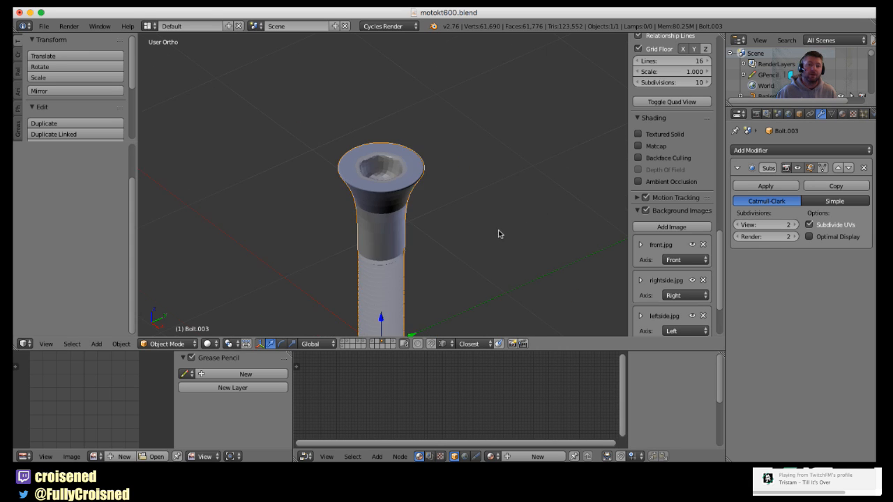
scroll(498, 230, "up", 4)
left_click(864, 167)
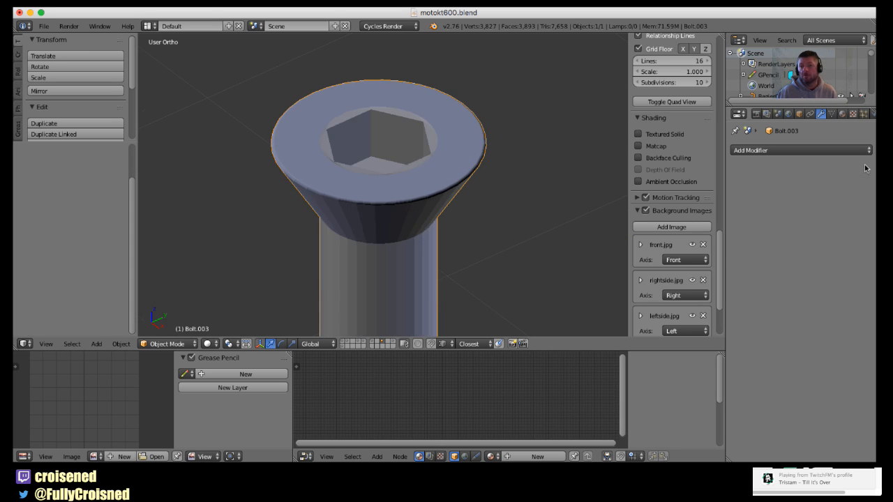
Isolate the countersunk bolt in local view and delete it
scroll(491, 221, "down", 3)
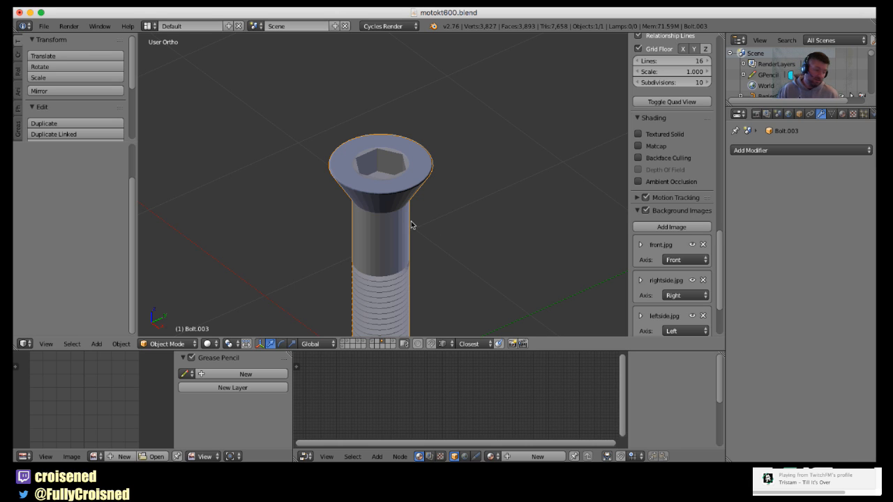
scroll(411, 225, "down", 3)
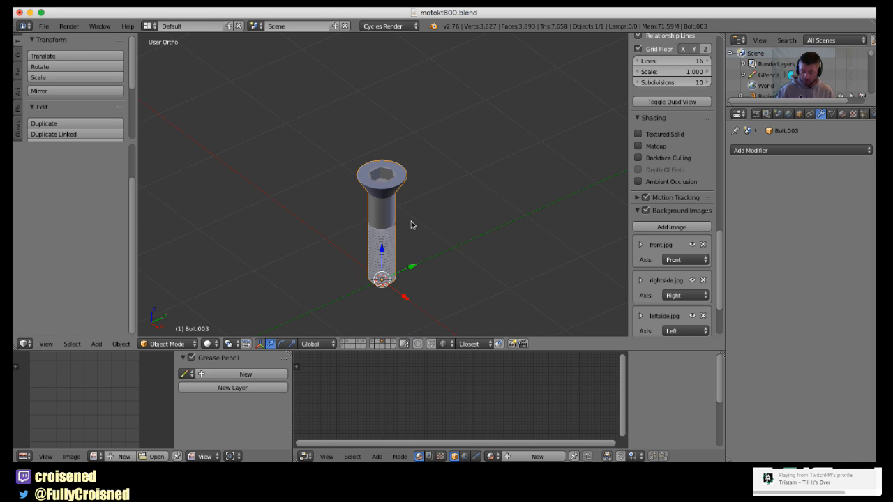
key("KP_Divide")
key("x")
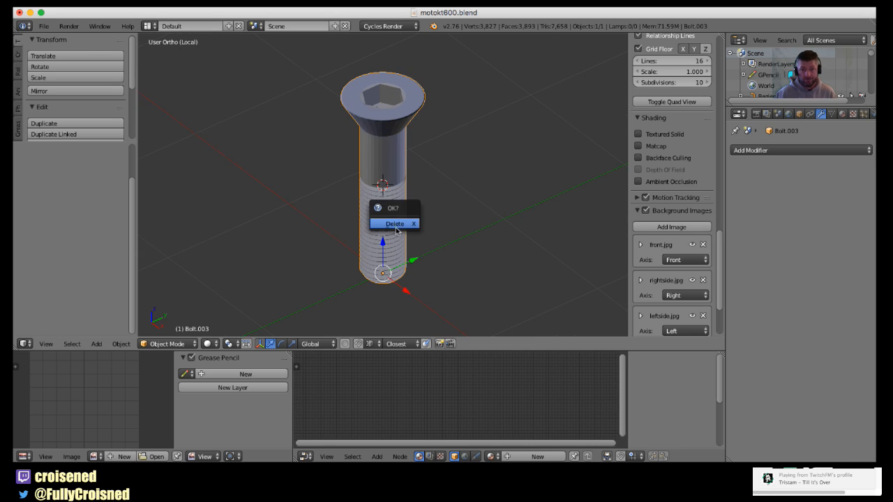
left_click(397, 226)
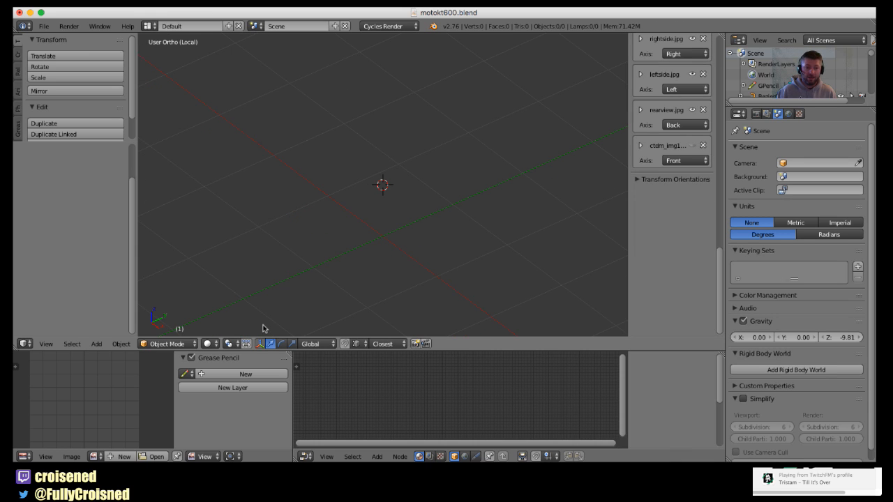
Examine the whole motorcycle in the front and right-side reference photos
key("KP_1")
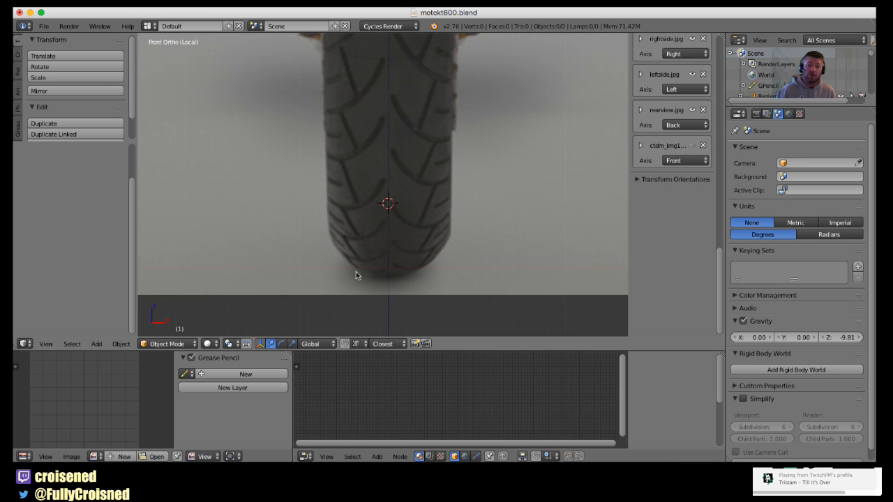
scroll(381, 279, "down", 3)
middle_click_drag(387, 270, 387, 387, "shift")
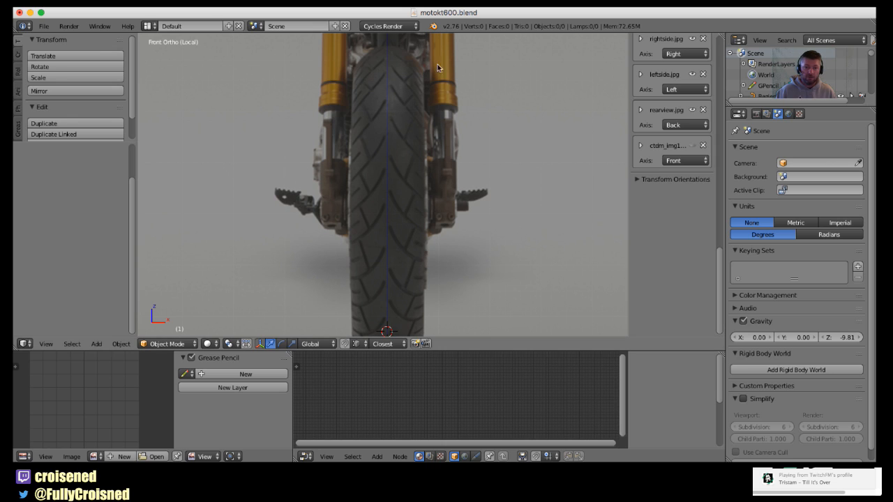
scroll(444, 243, "down", 4)
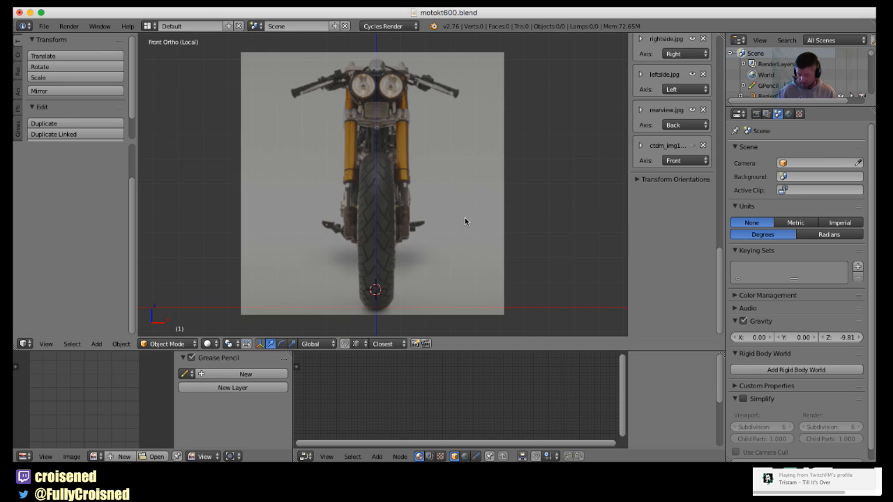
key("KP_3")
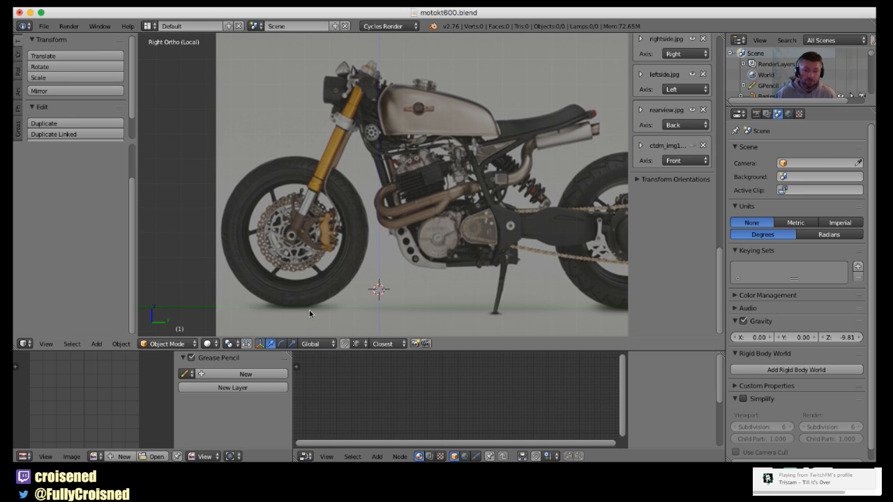
middle_click_drag(384, 271, 436, 242, "shift")
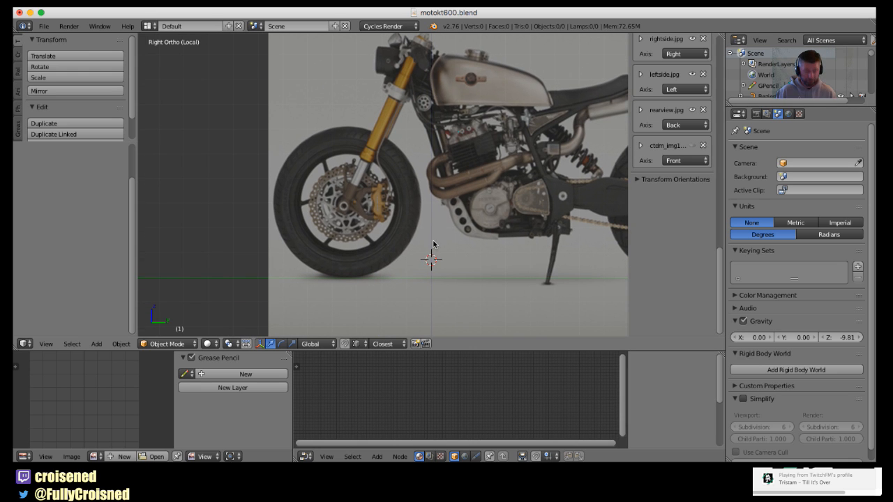
scroll(433, 245, "down", 5)
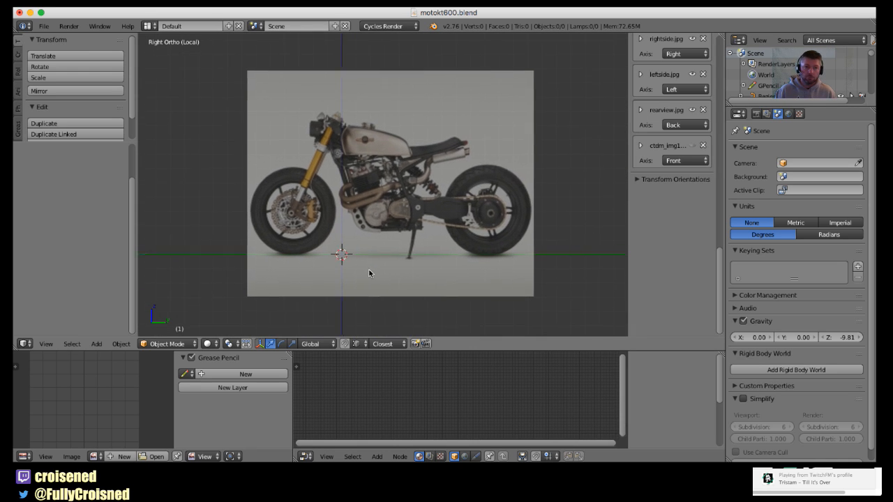
middle_click_drag(369, 270, 363, 272, "shift")
Leave local view and show the right-side reference photo around the fuel tank and upper engine
key("KP_Divide")
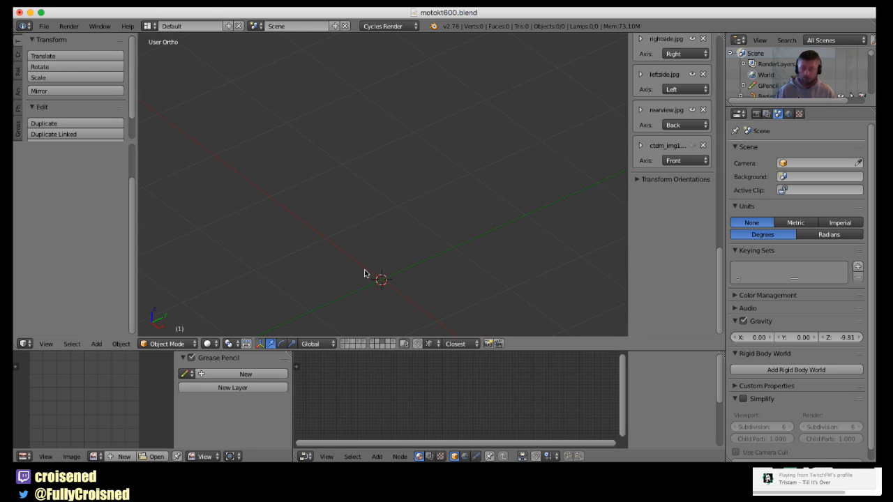
key("KP_3")
scroll(367, 268, "down", 4)
middle_click_drag(384, 251, 370, 445, "shift")
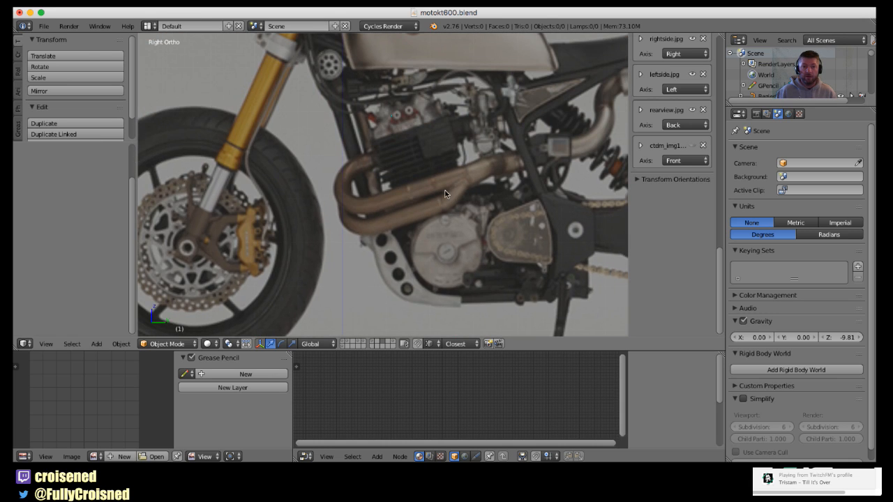
middle_click_drag(445, 190, 414, 354, "shift")
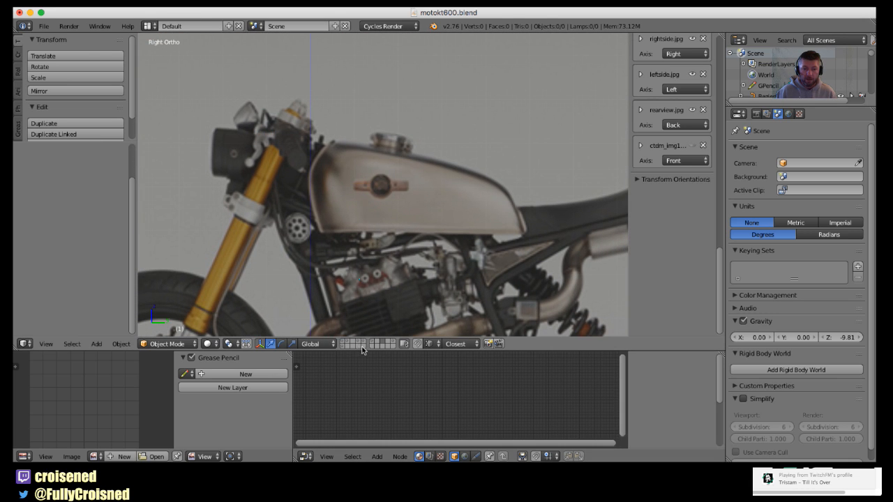
Check the scene layers one by one and show the layer holding the engine's cylinder head and fins
left_click(358, 342)
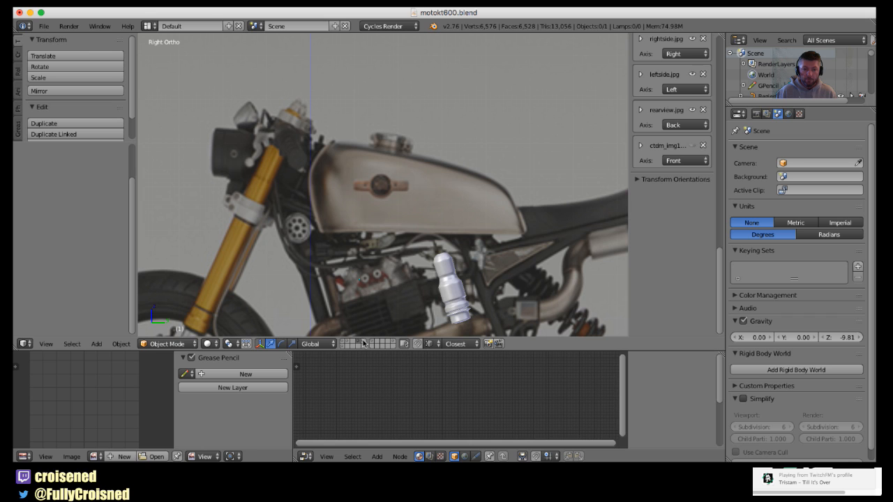
left_click(362, 343)
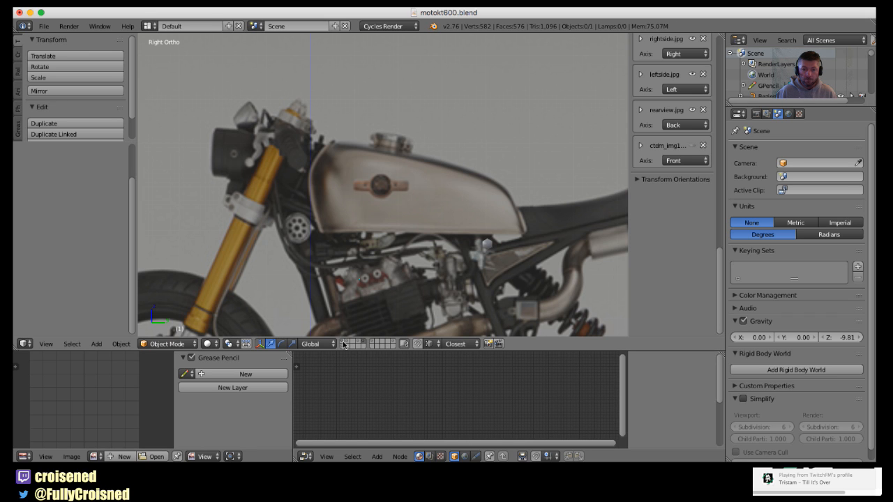
left_click(344, 342)
left_click(348, 340)
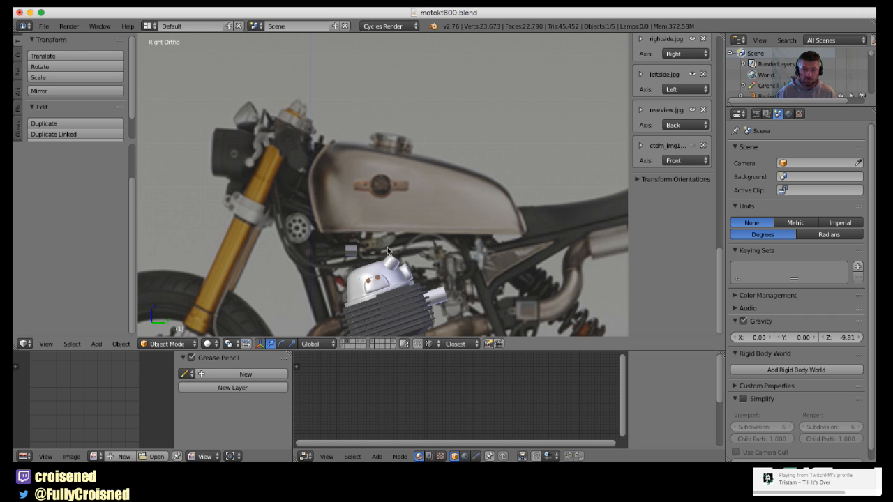
Select the small eight-sided cylinder above the cylinder head and open its mesh for editing with all vertices selected
scroll(388, 247, "up", 10)
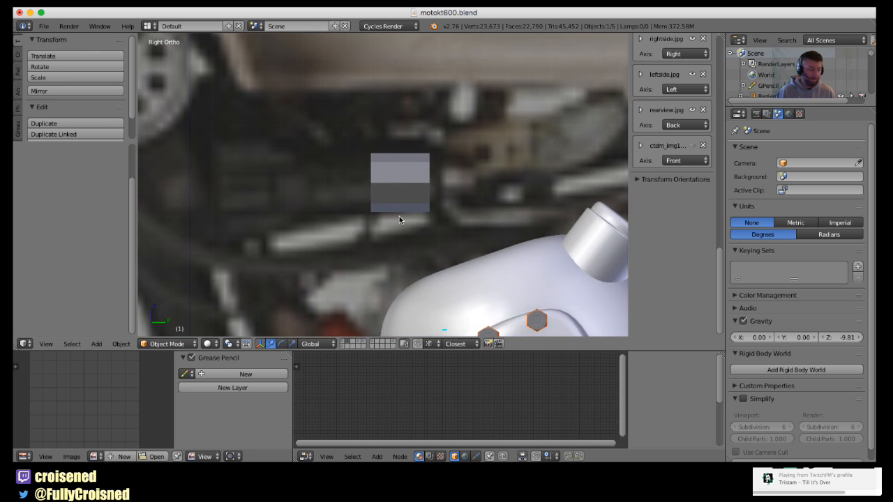
scroll(399, 219, "up", 4)
middle_click_drag(421, 219, 296, 203)
scroll(416, 220, "down", 1)
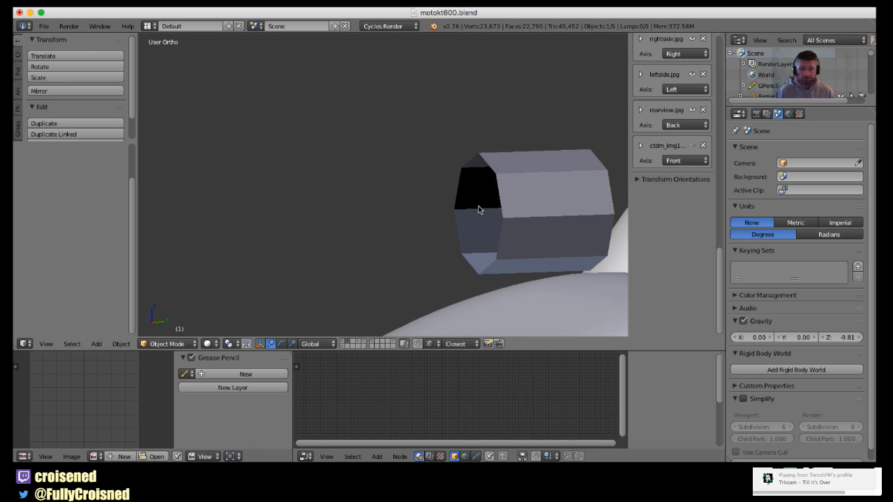
middle_click_drag(479, 210, 451, 197)
key("KP_3")
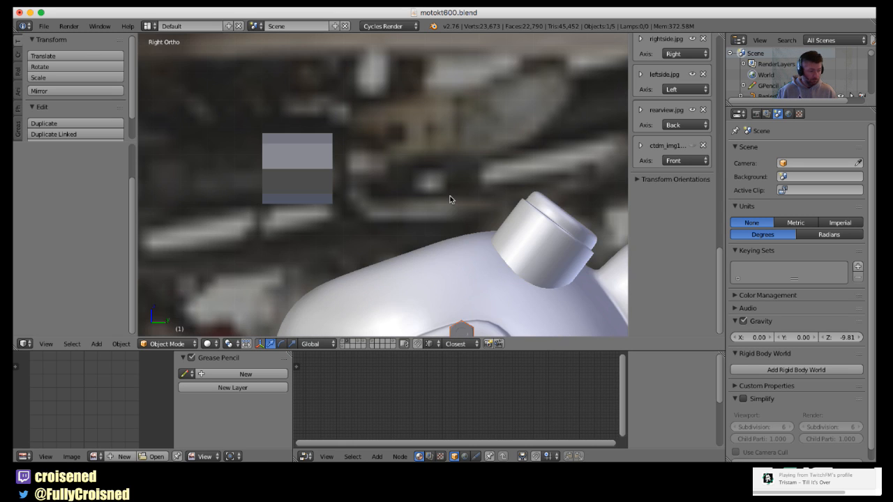
scroll(445, 193, "up", 3)
middle_click_drag(299, 172, 447, 203, "shift")
right_click(428, 180)
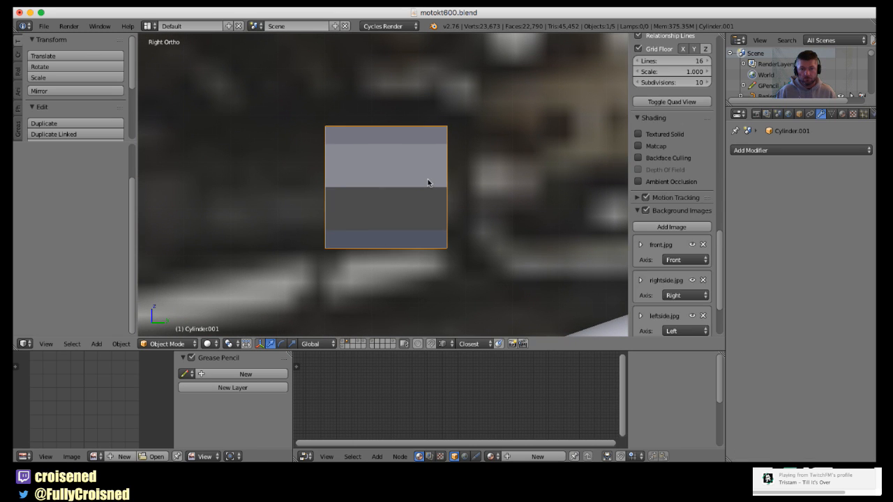
key("Tab")
key("a")
key("a")
key("a")
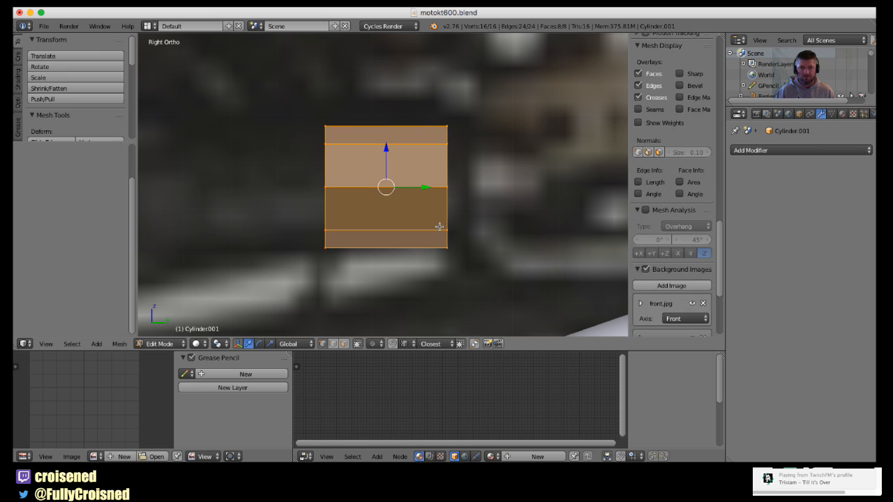
Extrude the edge loop at the small cylinder's rear-facing open end and scale it inward to about 0.784
middle_click_drag(450, 232, 524, 254, "shift")
scroll(486, 248, "down", 4)
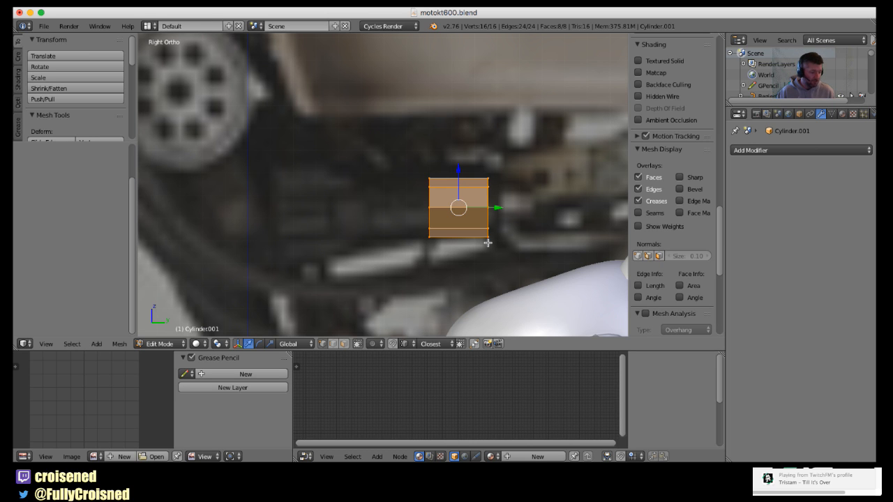
scroll(486, 242, "down", 8)
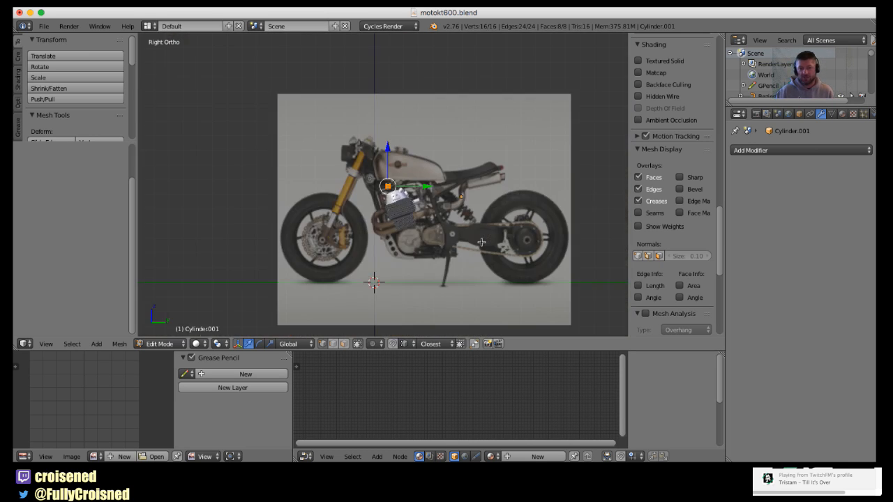
scroll(439, 236, "up", 6)
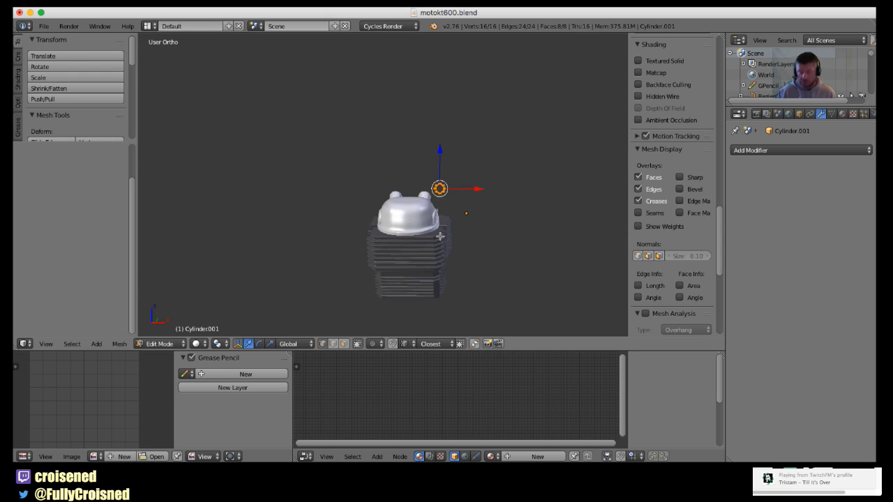
scroll(440, 236, "up", 10)
middle_click_drag(445, 235, 432, 251, "shift")
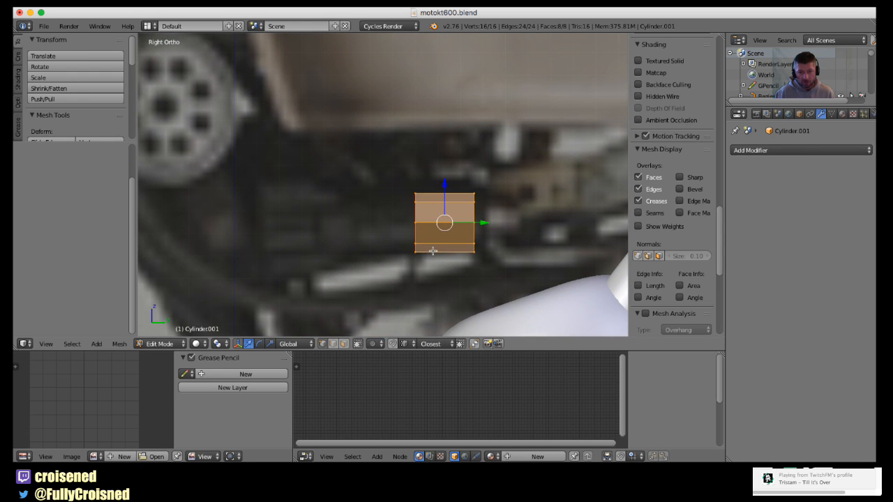
right_click(476, 218, "alt")
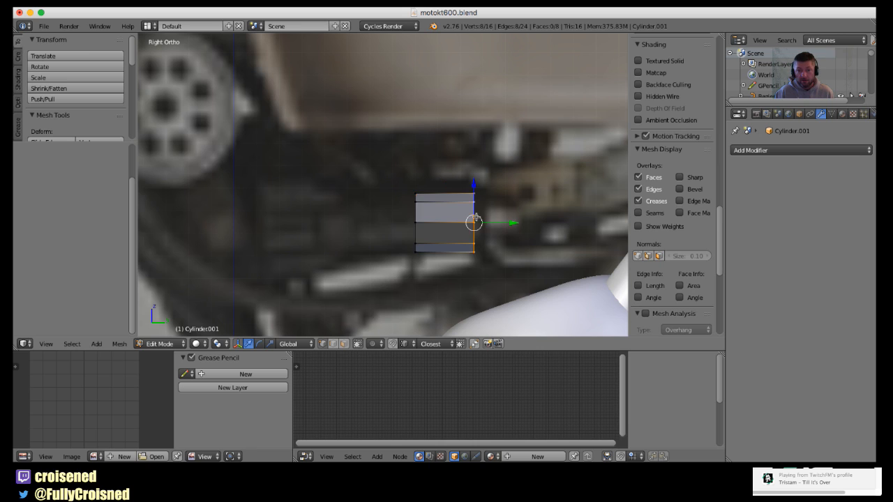
middle_click_drag(487, 254, 474, 261)
key("e")
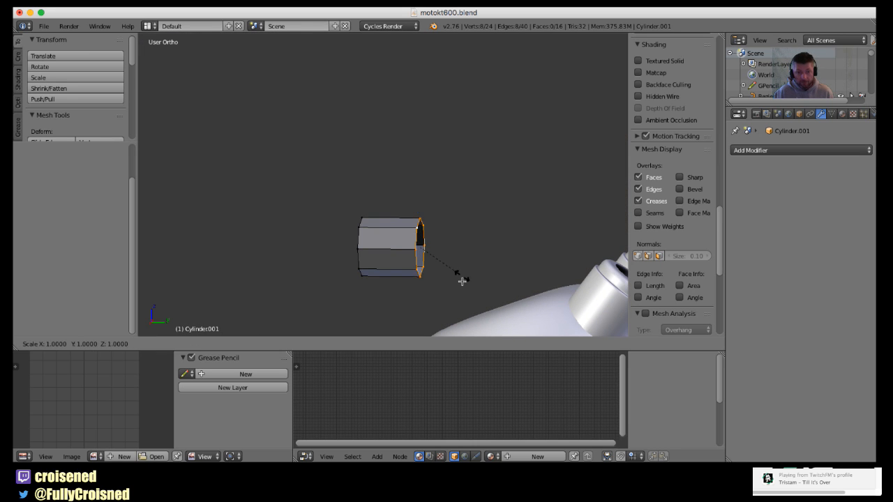
key("s")
left_click(457, 267)
Extrude the inner rear loop about 0.043 backward along the Y axis to form a short collar
key("KP_3")
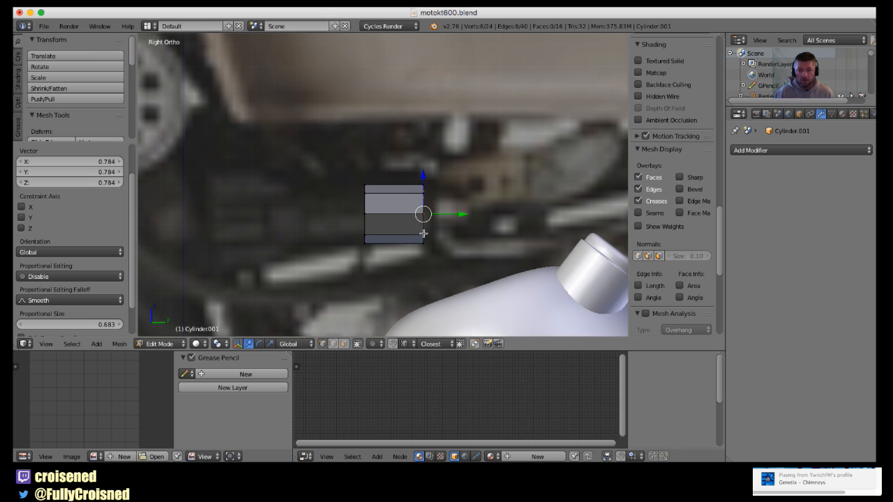
key("g")
key("y")
left_click(463, 223)
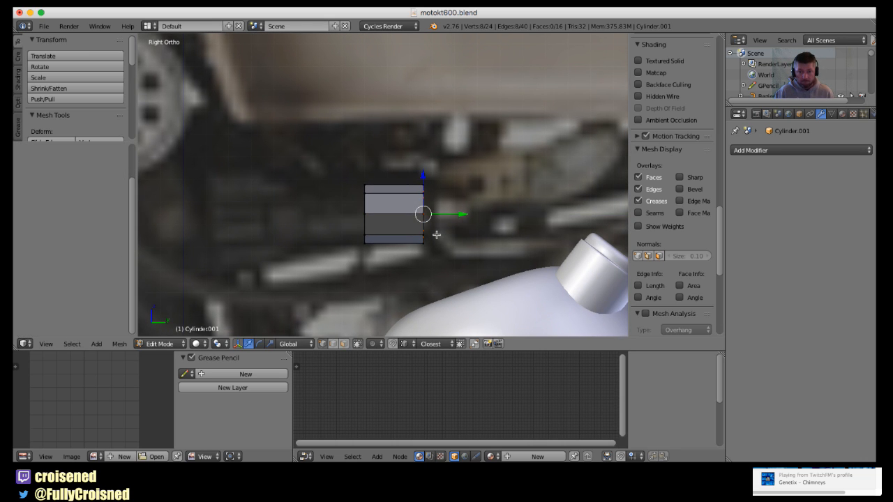
key("e")
key("y")
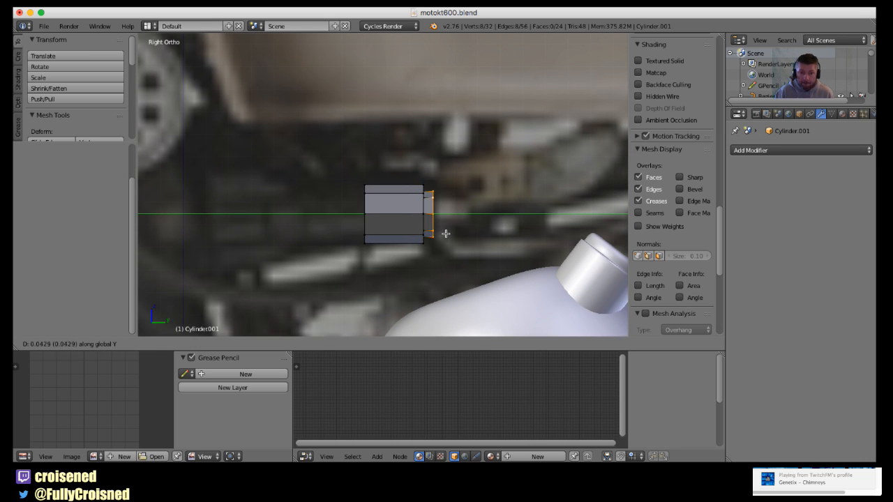
left_click(446, 234)
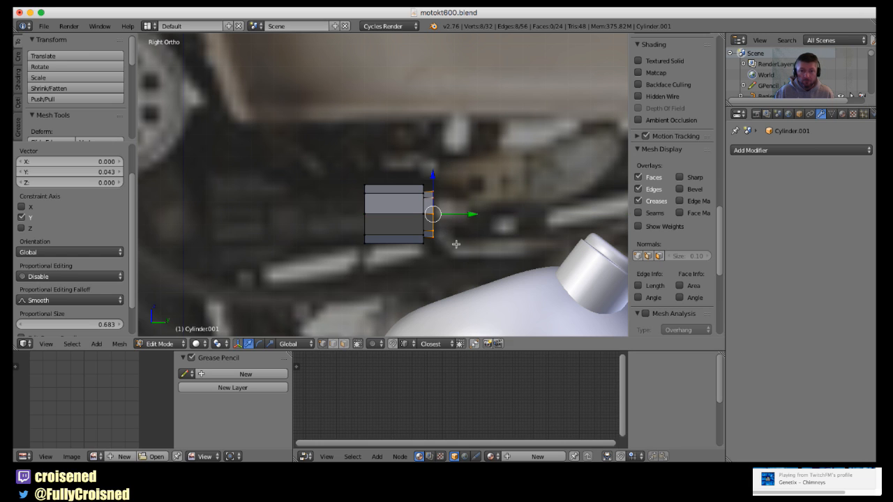
Extrude the collar's end loop and scale it inward to about 0.82
middle_click_drag(446, 234, 411, 267)
key("e")
key("s")
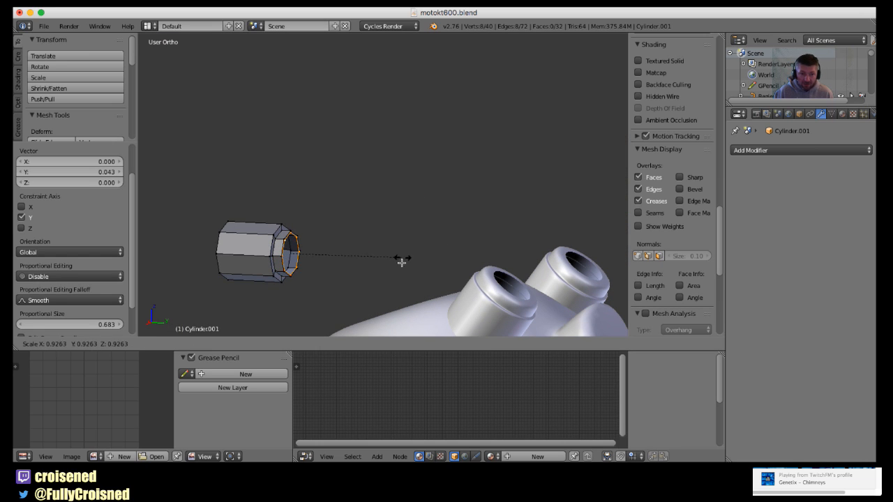
left_click(390, 253)
Sketch grease pencil outlines of a flared, ribbed piece and neck before the cylinder, and a stub with a hose running to the cylinder head port
key("KP_3")
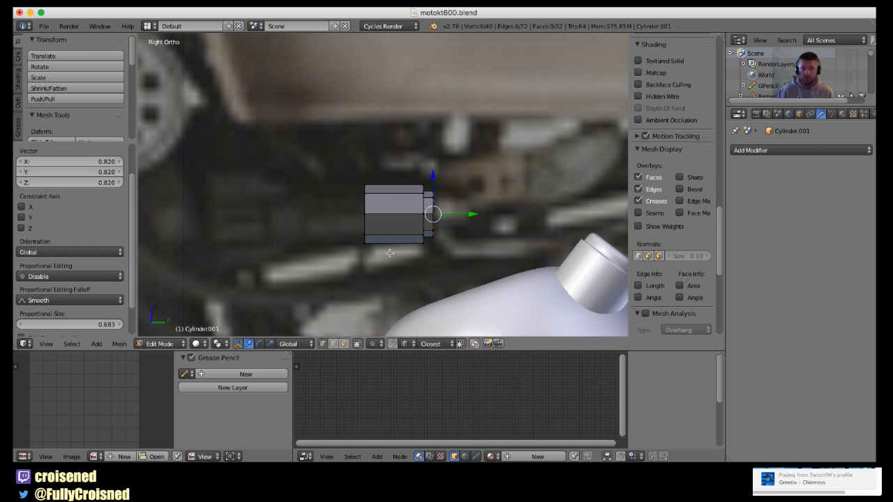
scroll(437, 275, "up", 4)
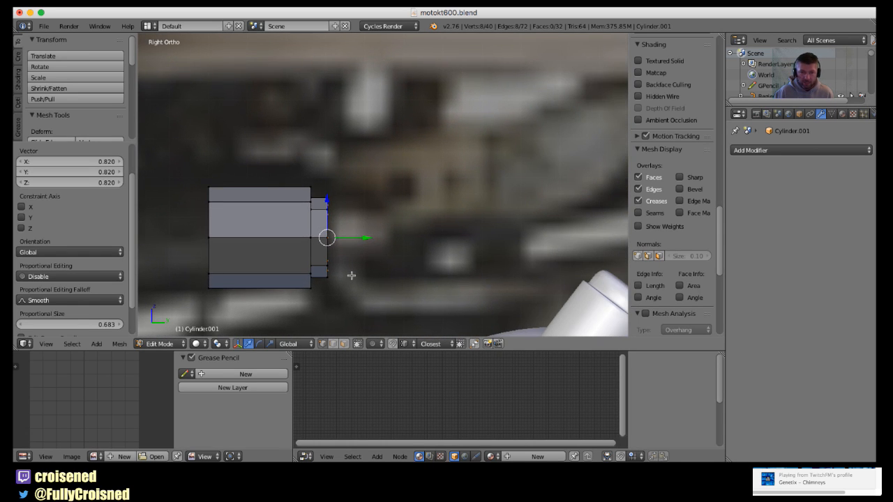
scroll(351, 276, "down", 3)
middle_click_drag(354, 275, 365, 248, "shift")
scroll(364, 279, "down", 2)
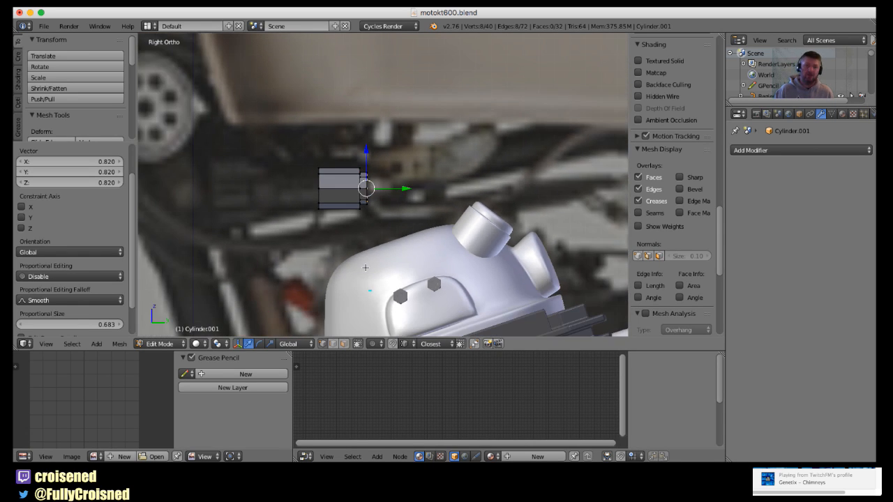
scroll(365, 272, "up", 3)
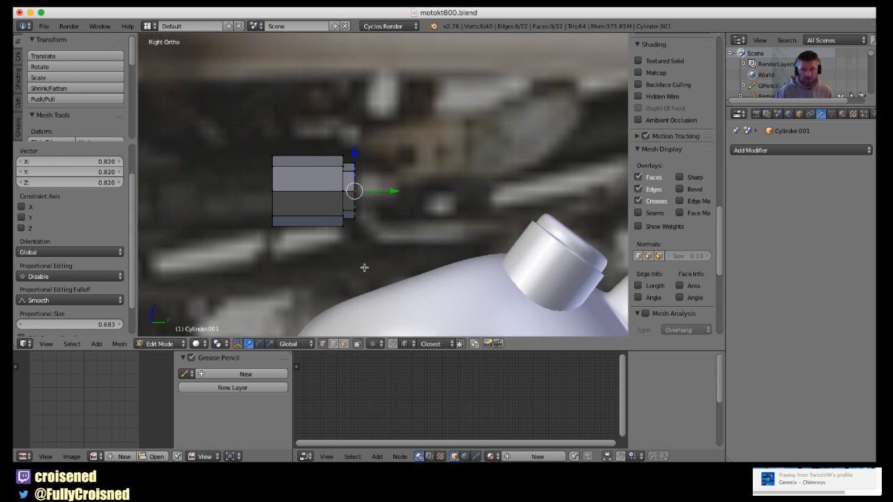
middle_click_drag(365, 267, 396, 274, "shift")
scroll(435, 260, "down", 2)
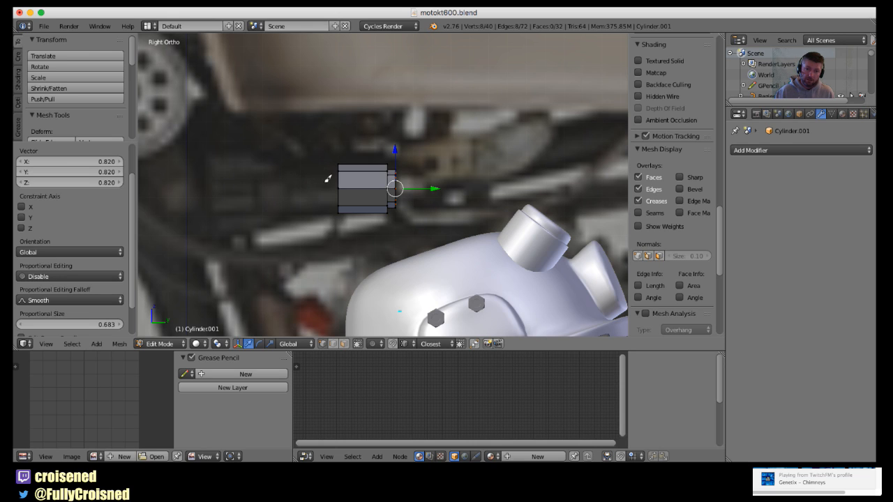
mouse_move(327, 175)
left_mouse_down()
mouse_move(283, 181)
mouse_move(277, 207)
mouse_move(336, 204)
left_mouse_up()
mouse_move(279, 169)
left_mouse_down()
mouse_move(245, 143)
mouse_move(216, 153)
mouse_move(219, 235)
mouse_move(282, 213)
left_mouse_up()
mouse_move(227, 210)
left_mouse_down()
mouse_move(245, 210)
mouse_move(249, 179)
left_mouse_up()
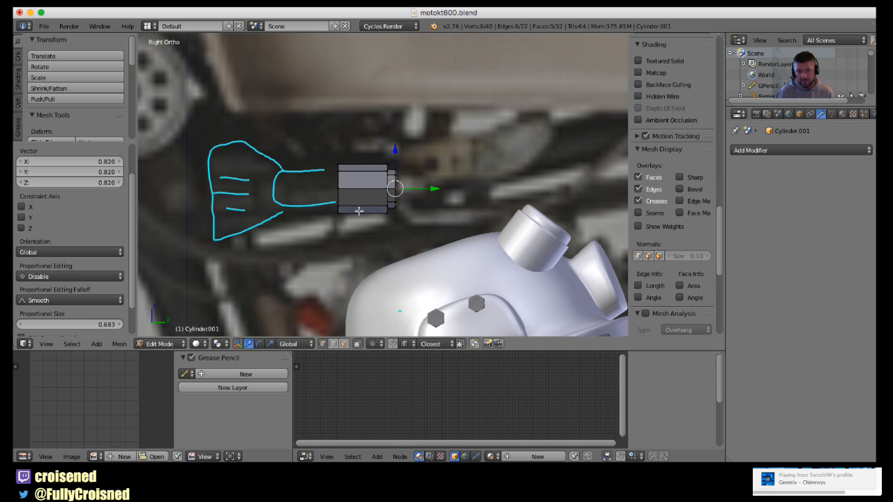
mouse_move(403, 176)
left_mouse_down()
mouse_move(430, 182)
mouse_move(430, 198)
mouse_move(404, 201)
mouse_move(449, 219)
mouse_move(548, 226)
mouse_move(551, 235)
left_mouse_up()
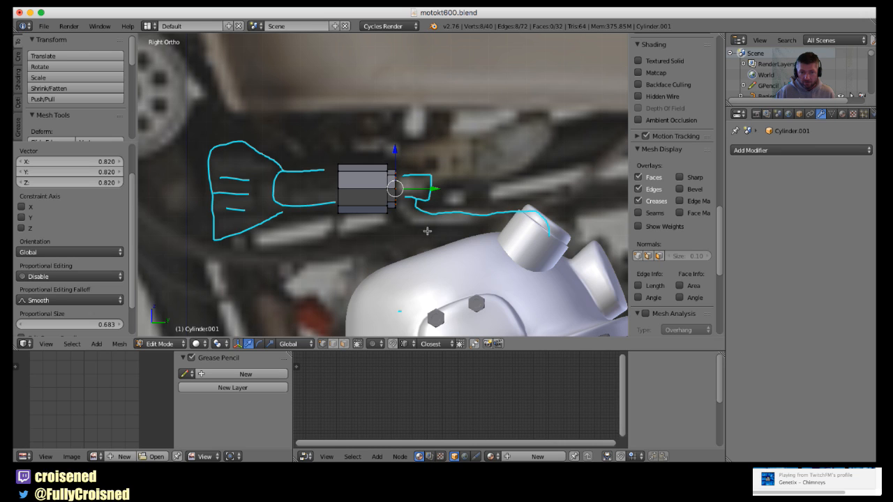
mouse_move(407, 211)
left_mouse_down()
mouse_move(443, 233)
mouse_move(502, 229)
mouse_move(529, 261)
left_mouse_up()
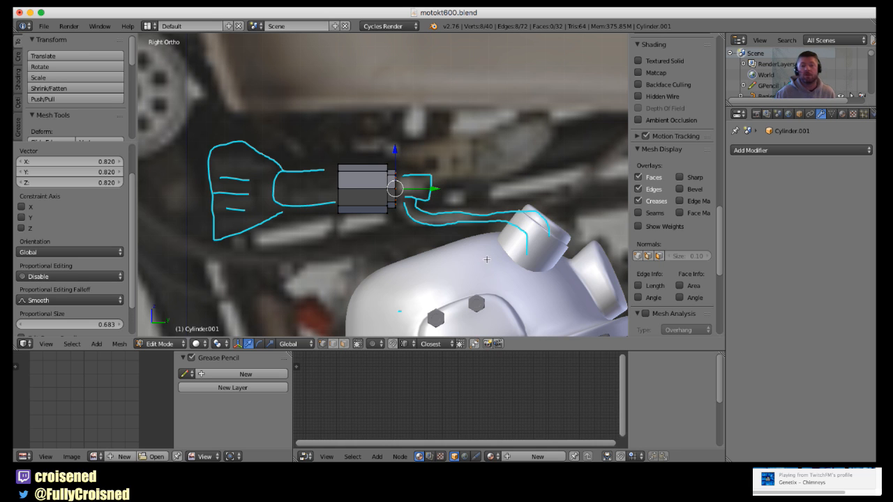
Save the Blender file, keeping the small cylinder and its grease pencil sketch in the right-side view
scroll(465, 235, "down", 1)
scroll(464, 236, "left", 2)
scroll(481, 229, "up", 2)
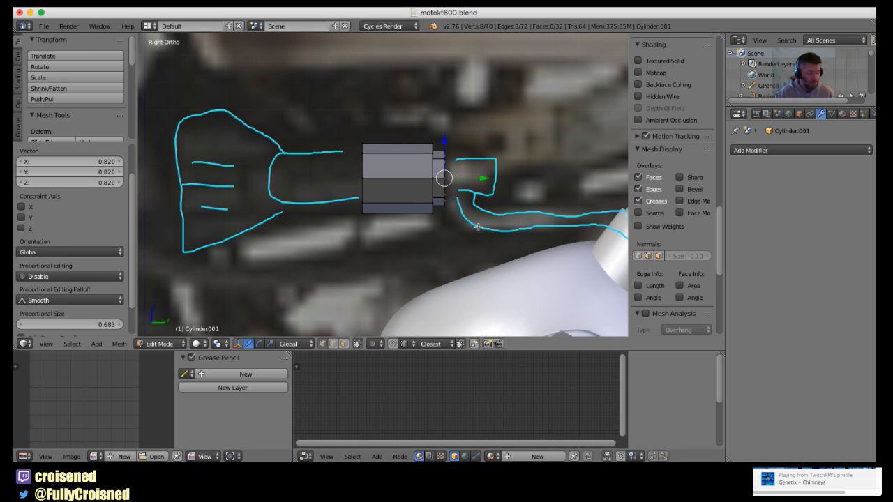
middle_click_drag(474, 226, 412, 220, "shift")
key("KP_3")
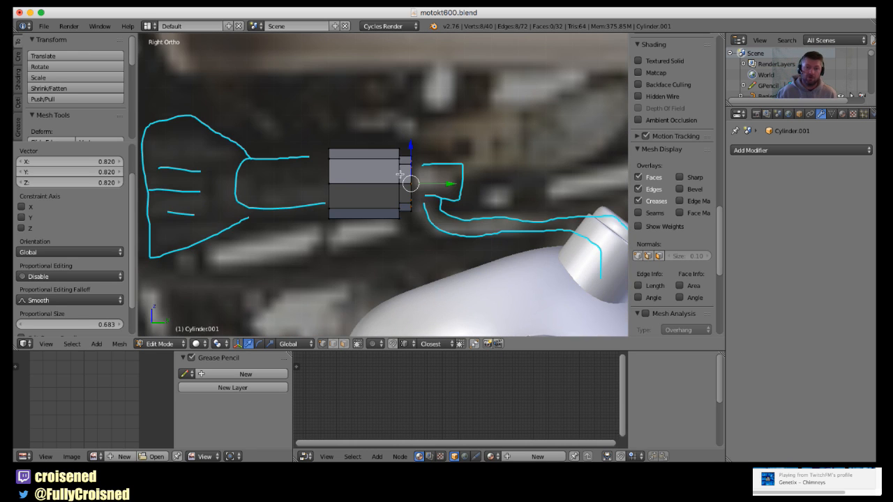
scroll(401, 174, "up", 2)
middle_click_drag(444, 213, 446, 225, "shift")
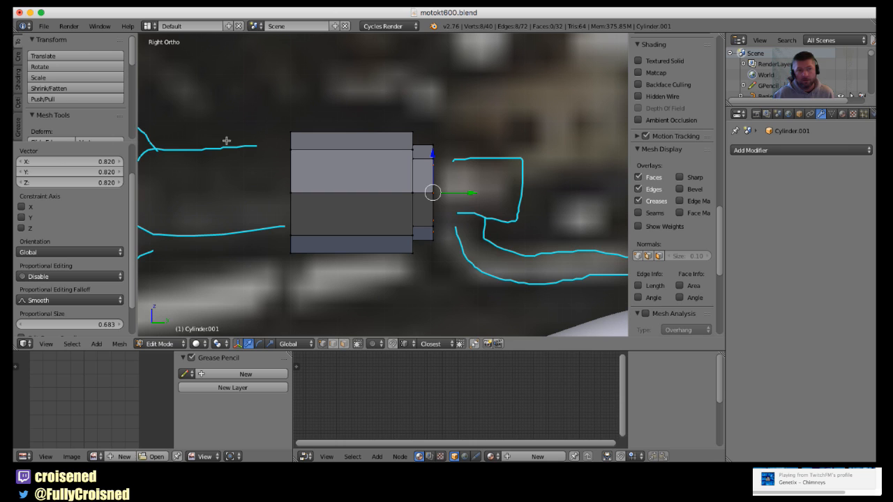
left_click(43, 26)
left_click(64, 108)
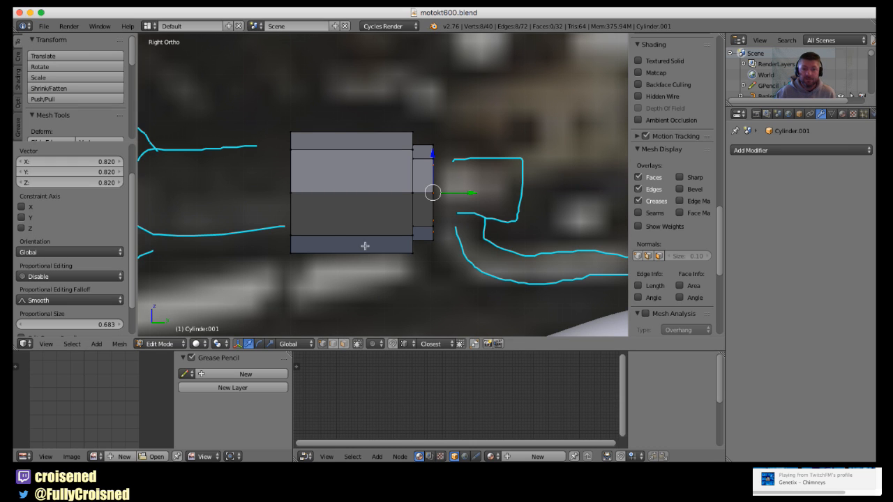
Enlarge the image editor area below the 3D view in both height and width
scroll(381, 246, "down", 1)
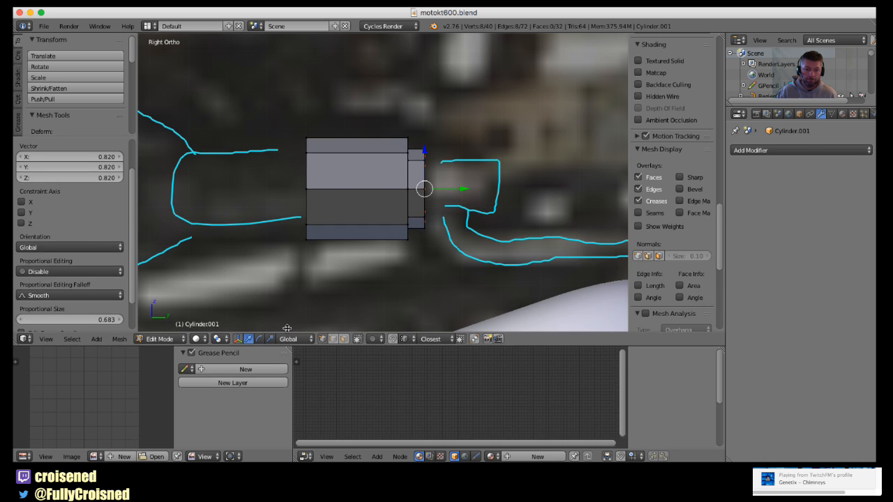
left_click_drag(279, 351, 275, 258)
mouse_move(173, 363)
left_mouse_down()
mouse_move(253, 375)
mouse_move(307, 362)
mouse_move(293, 367)
mouse_move(375, 372)
mouse_move(356, 370)
left_mouse_up()
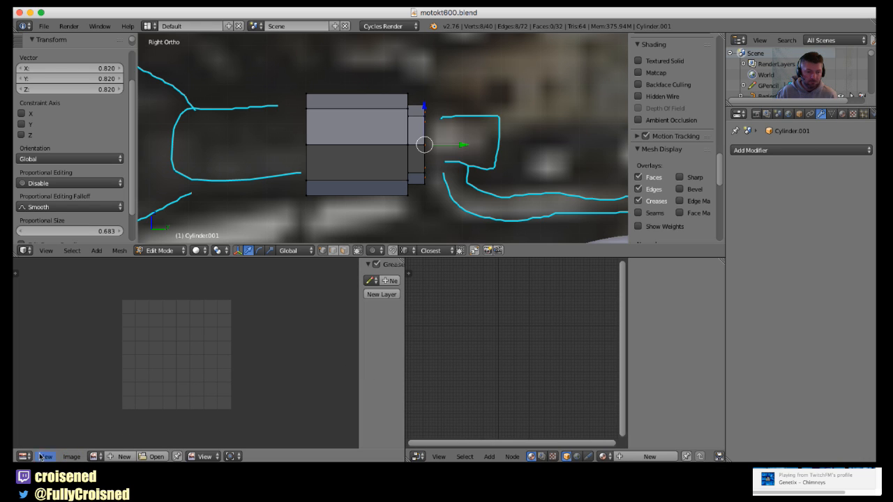
Open bb8WIP3.jpg from the BB8 folder in the image editor, browsing the files as thumbnails
left_click(151, 457)
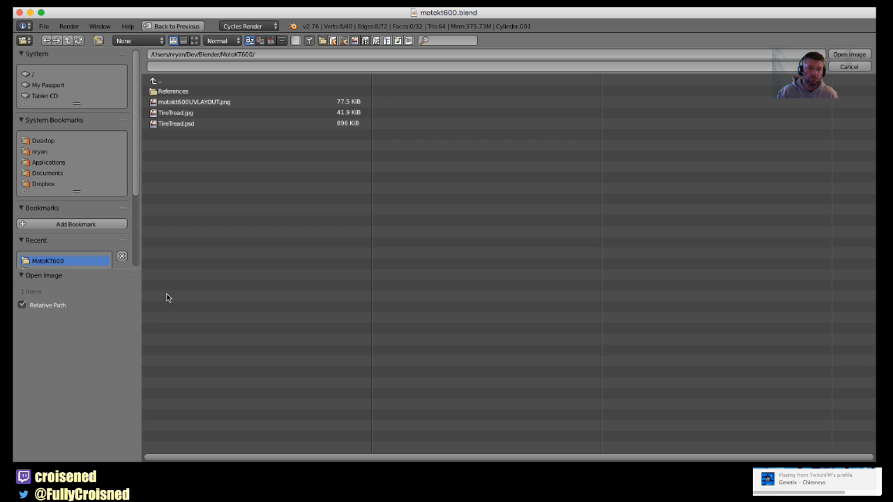
left_click(171, 82)
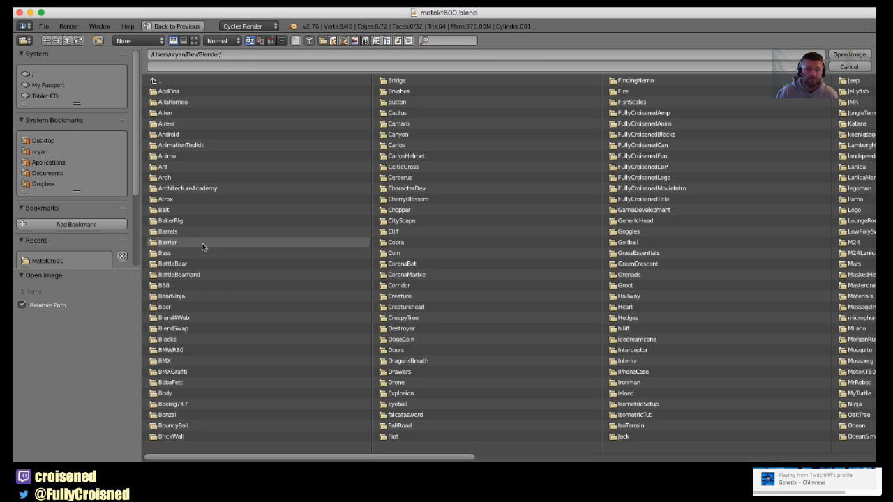
left_click(212, 283)
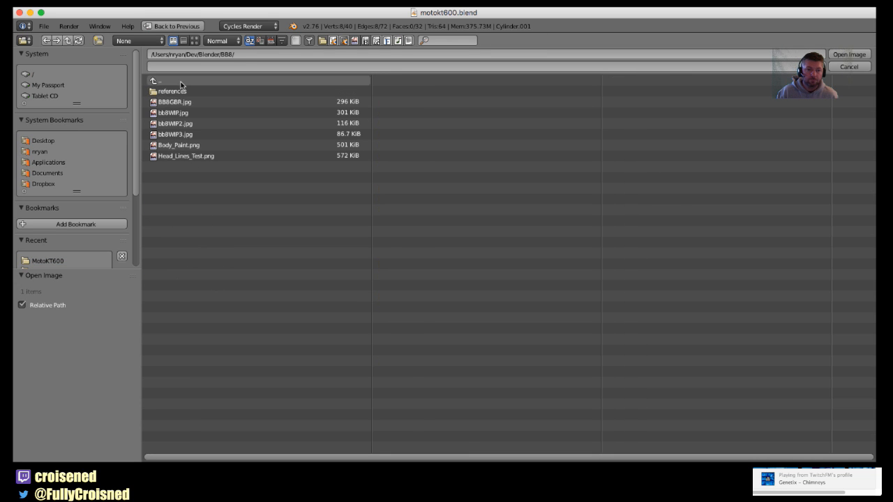
left_click(195, 41)
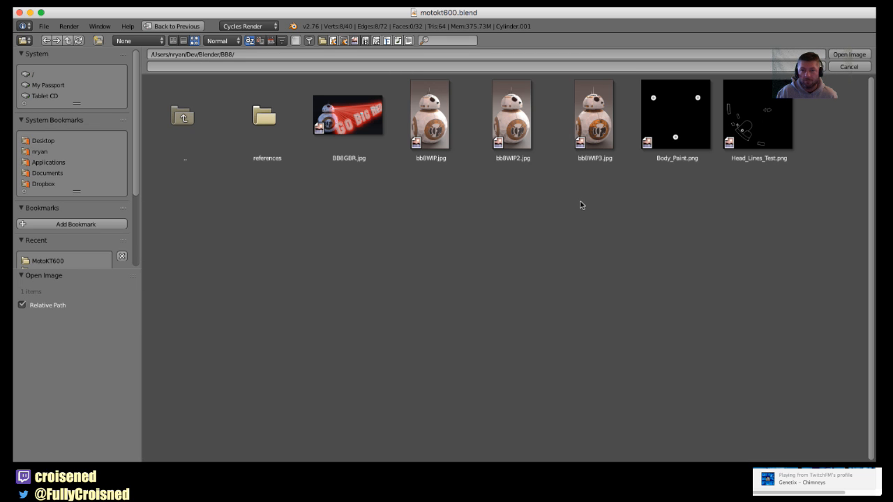
double_click(604, 120)
scroll(274, 381, "down", 2)
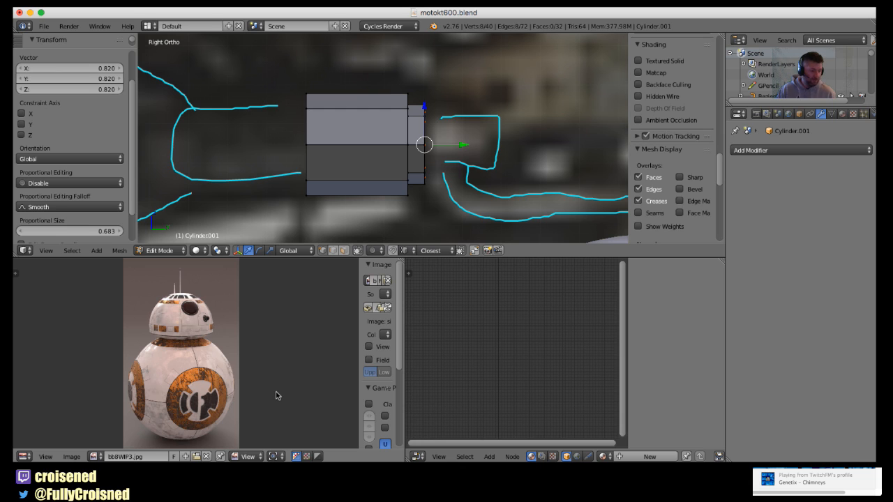
Examine the BB-8 image in the image editor at different zoom levels, reducing the editor's height slightly
scroll(276, 395, "up", 2)
middle_click_drag(276, 396, 217, 385)
scroll(291, 370, "down", 1)
scroll(252, 374, "down", 1)
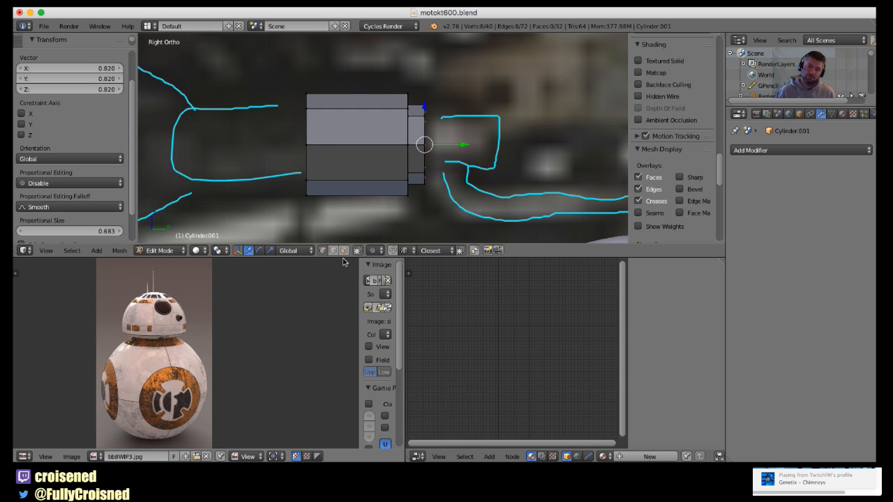
left_click_drag(343, 265, 340, 282)
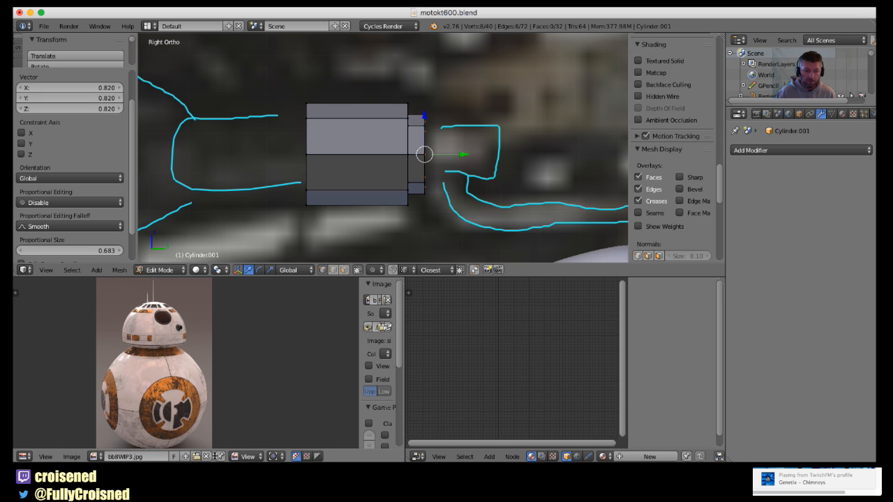
scroll(235, 389, "down", 1)
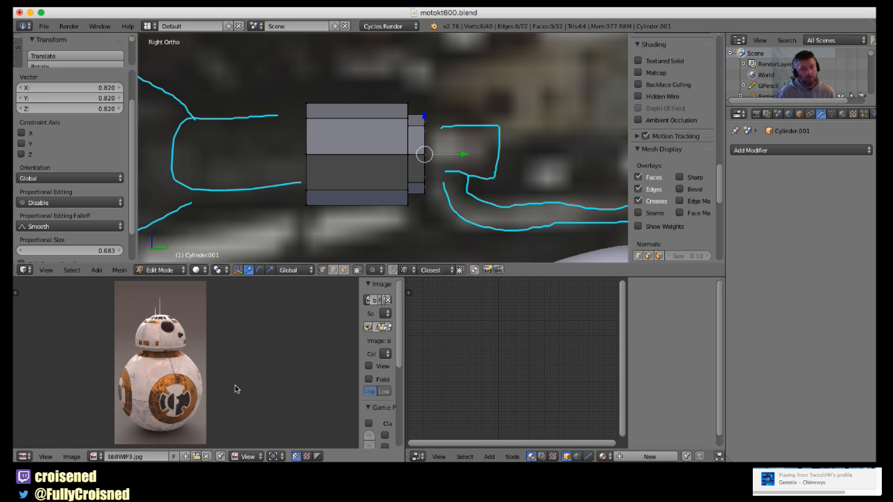
scroll(235, 389, "up", 1)
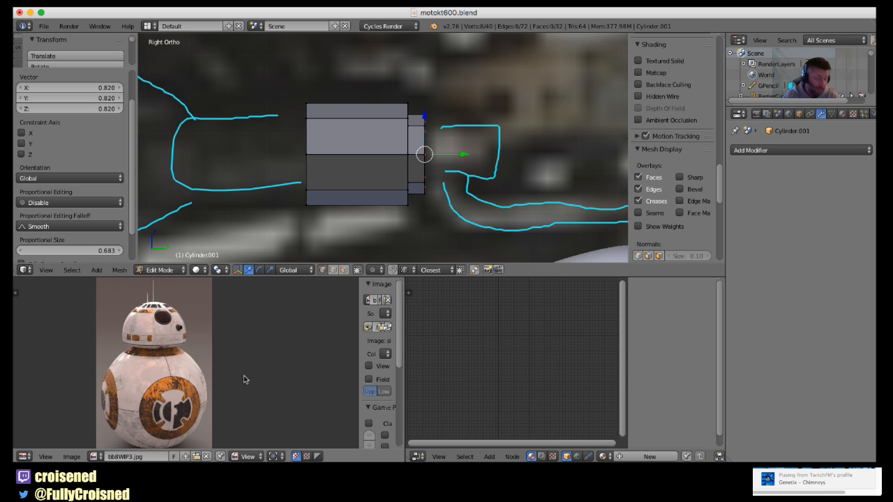
scroll(244, 398, "down", 2)
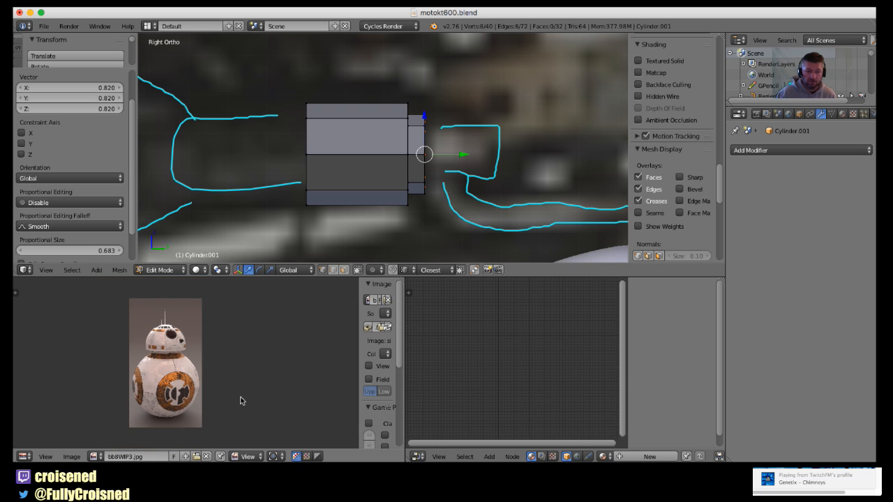
Unlink the BB-8 image from the image editor and enlarge the 3D view's height above it
left_click(206, 456)
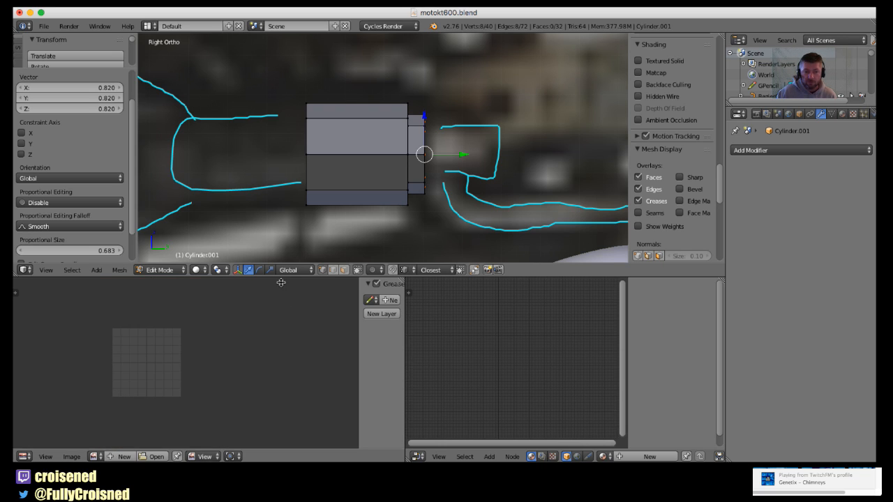
left_click_drag(281, 278, 273, 344)
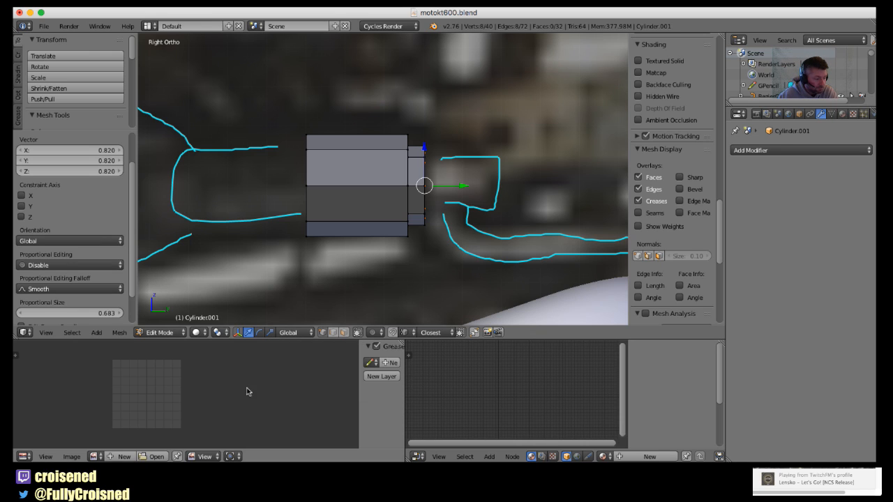
scroll(258, 363, "up", 1)
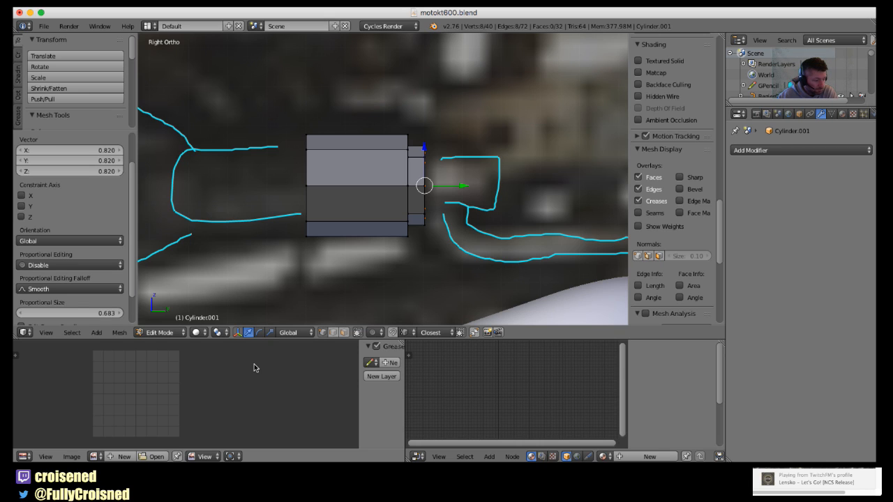
Save the Blender file
left_click(43, 26)
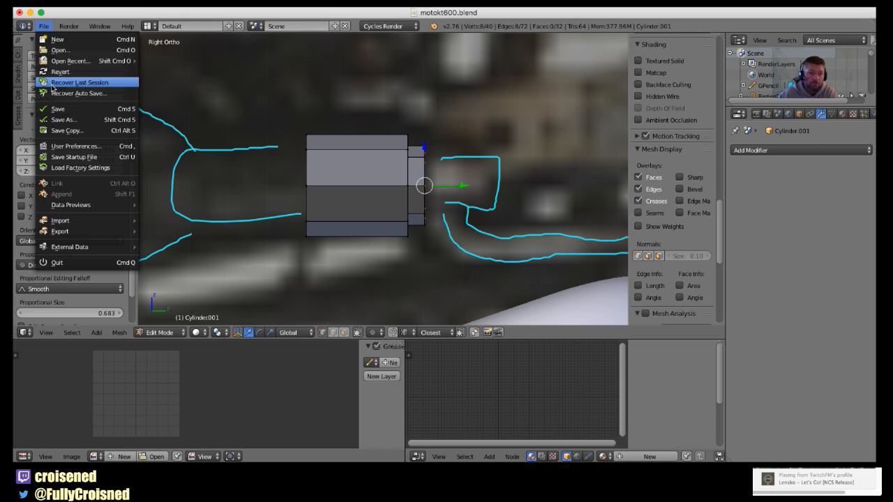
left_click(59, 108)
scroll(312, 206, "down", 2)
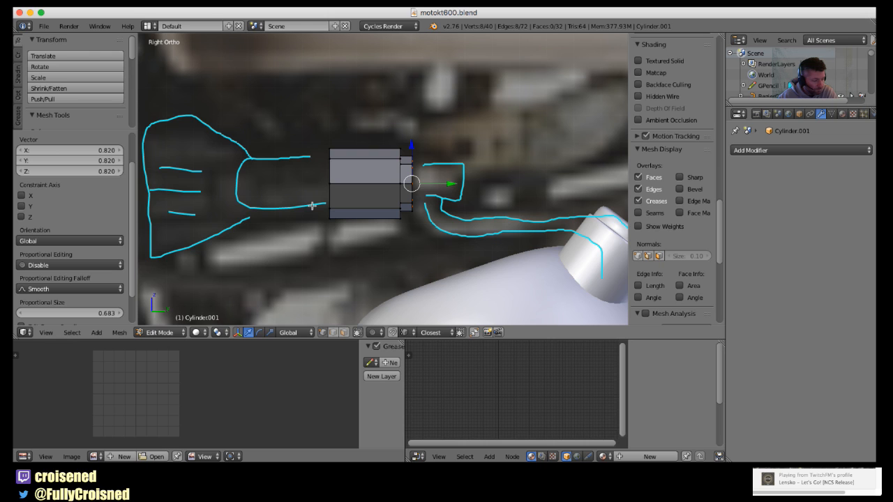
Deselect all of the small cylinder's geometry in the right-side view
scroll(354, 210, "up", 4)
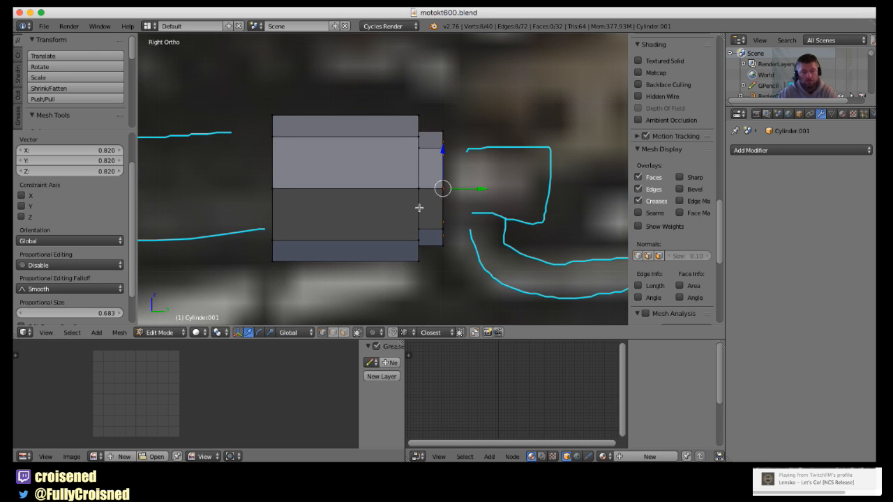
scroll(414, 211, "down", 1)
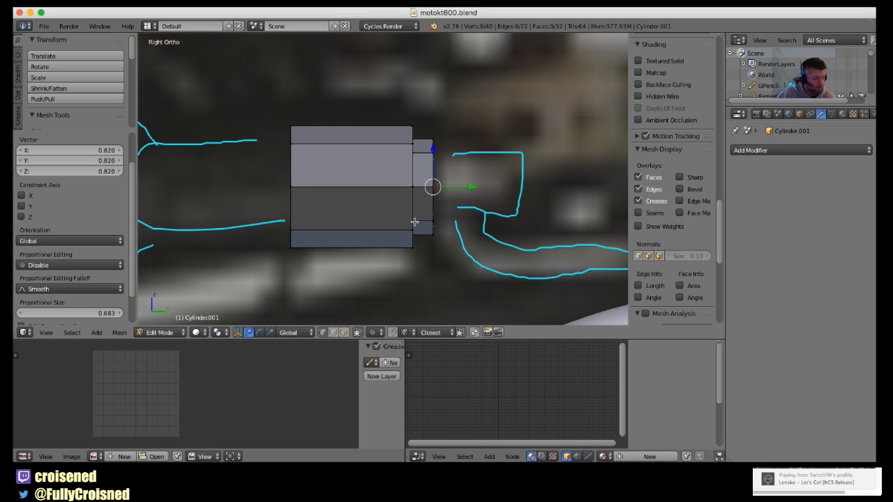
scroll(415, 219, "down", 3)
mouse_move(417, 228)
middle_mouse_down()
mouse_move(440, 196)
mouse_move(411, 218)
middle_mouse_up()
key("KP_1")
key("KP_3")
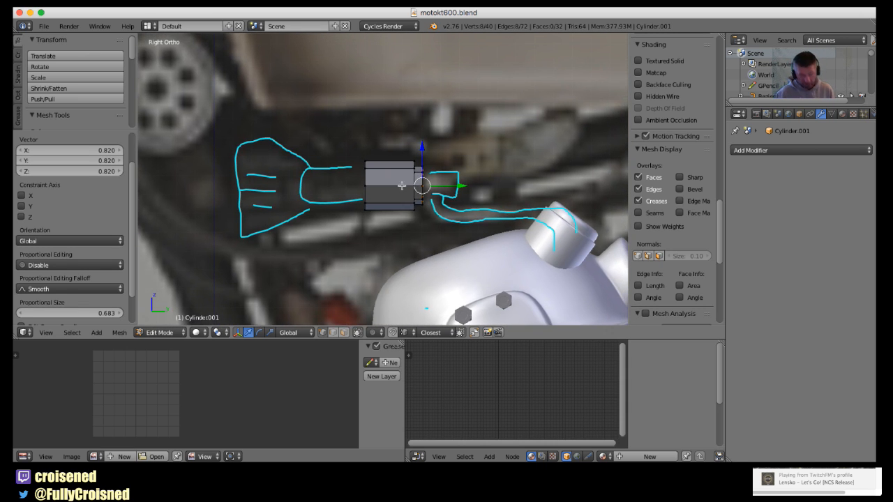
key("a")
key("a")
key("a")
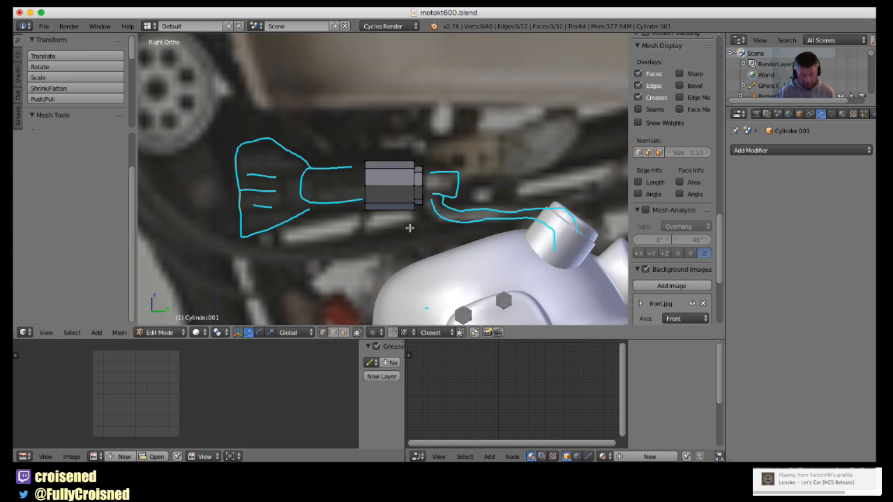
Erase the grease pencil outlines of the flared piece, neck, stub and hose around the small cylinder
scroll(394, 223, "down", 1)
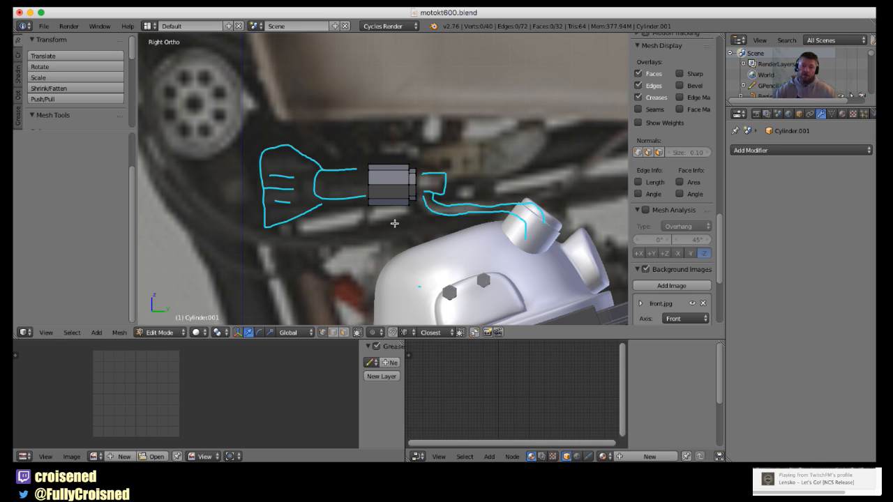
scroll(394, 224, "down", 2)
scroll(395, 223, "up", 3)
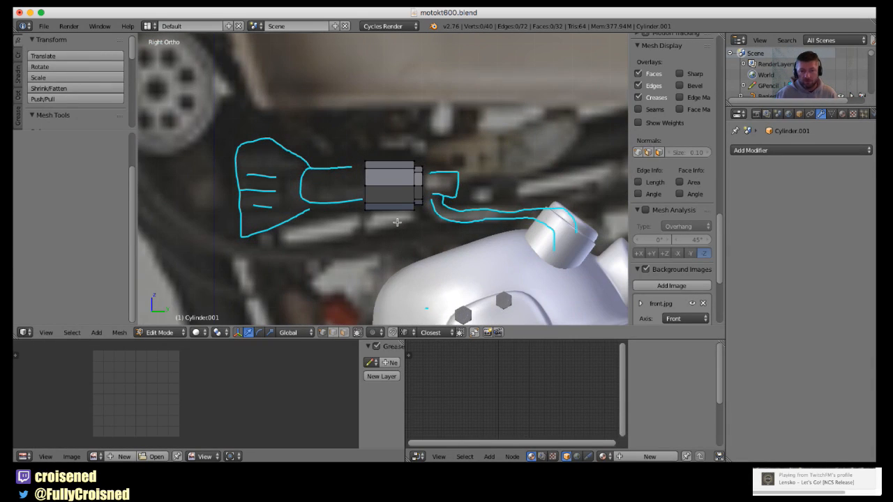
scroll(397, 222, "down", 3)
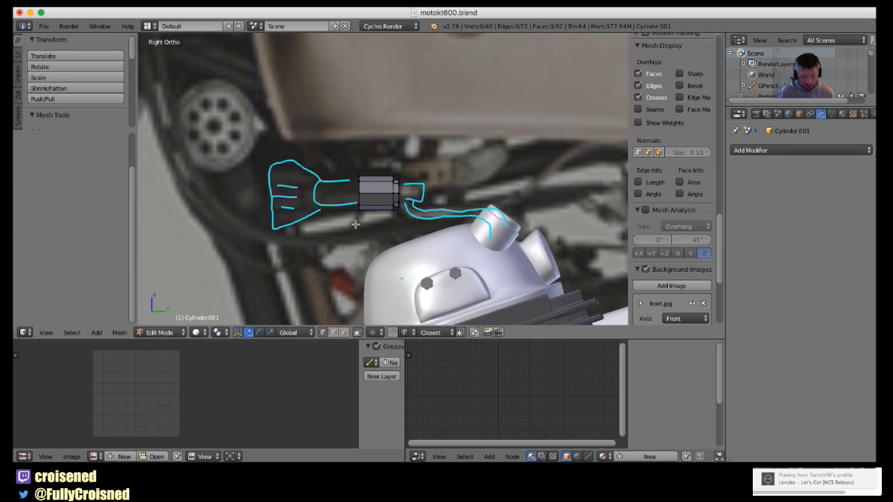
mouse_move(346, 189)
right_mouse_down()
mouse_move(346, 176)
mouse_move(296, 160)
mouse_move(270, 212)
mouse_move(283, 169)
mouse_move(274, 225)
mouse_move(307, 217)
mouse_move(322, 181)
mouse_move(329, 222)
mouse_move(419, 187)
mouse_move(412, 213)
mouse_move(430, 202)
mouse_move(503, 223)
mouse_move(476, 209)
mouse_move(456, 217)
mouse_move(506, 253)
mouse_move(414, 225)
right_mouse_up()
scroll(414, 225, "up", 4)
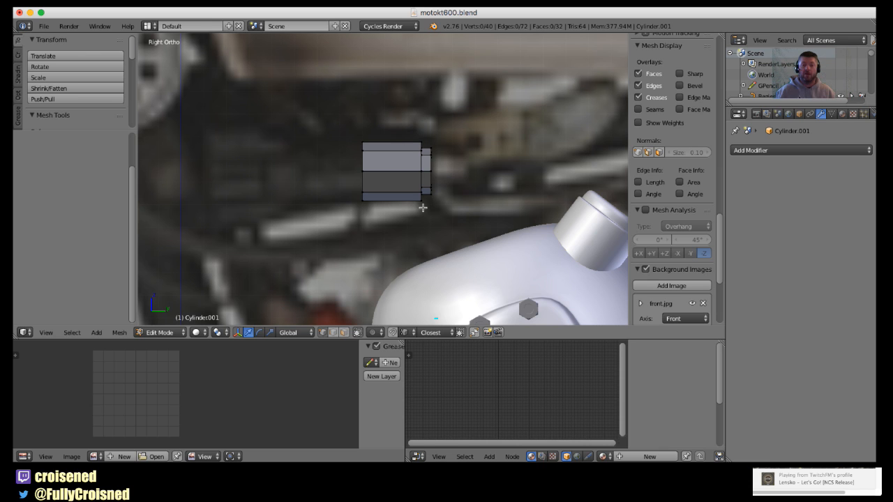
Select the inner edge loop at the collar's open end and extrude it about 0.136 along the Y axis
middle_click_drag(441, 220, 404, 245, "shift")
middle_click_drag(390, 244, 284, 202)
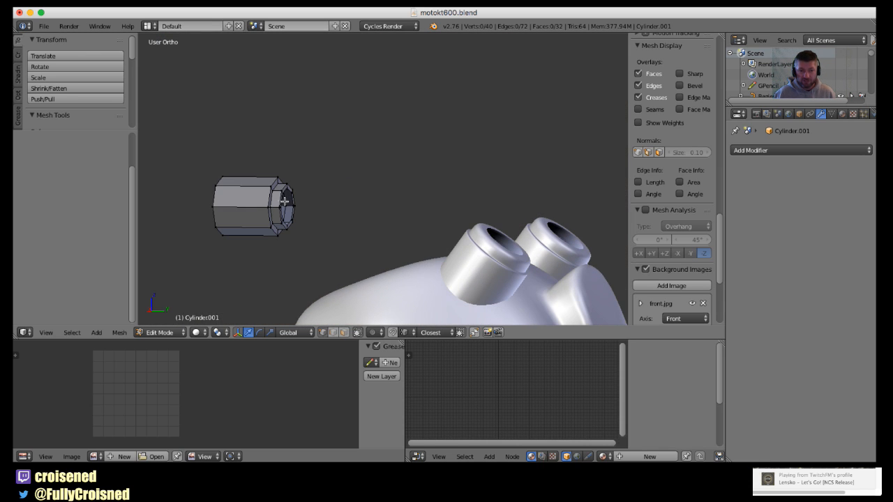
right_click(290, 197, "alt")
key("KP_3")
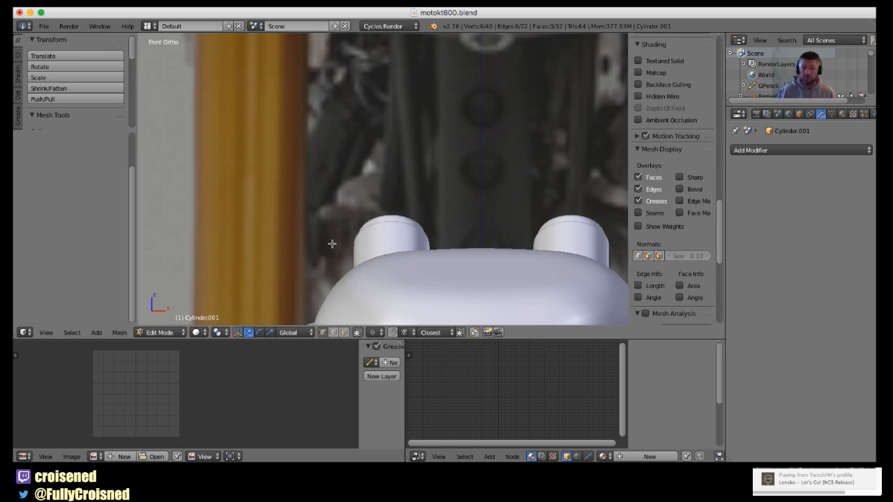
middle_click_drag(373, 261, 358, 263, "shift")
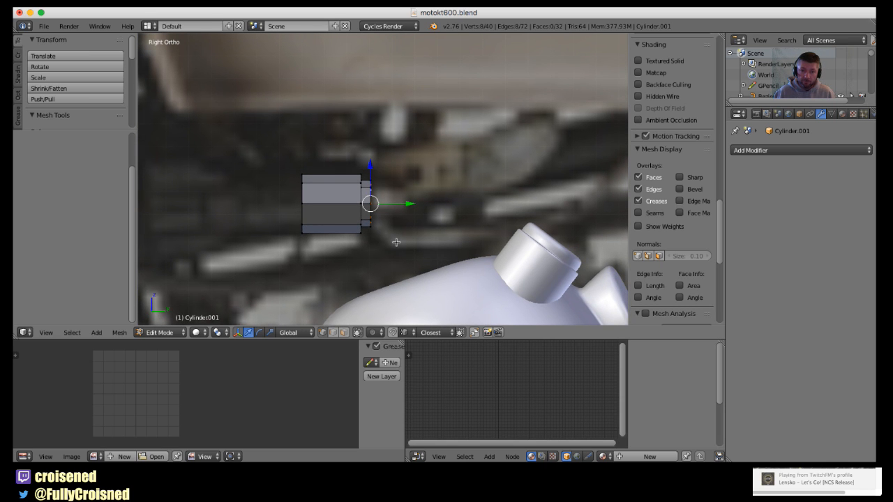
key("e")
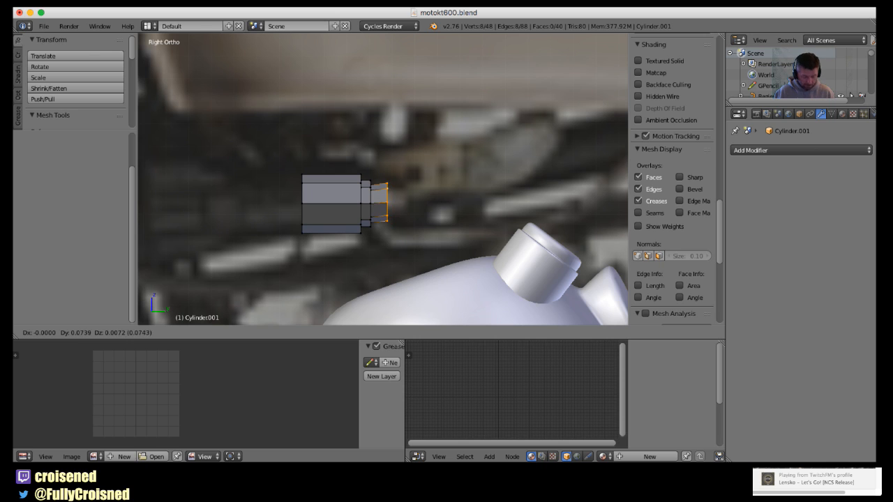
key("y")
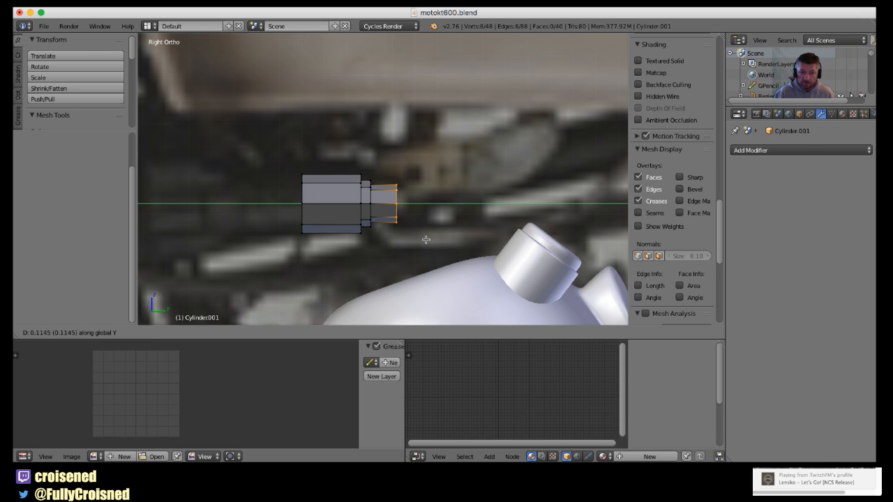
left_click(428, 240)
Extrude the stub's end loop, scale it inward to about 0.494, and move it outward about 0.021 along Y
key("e")
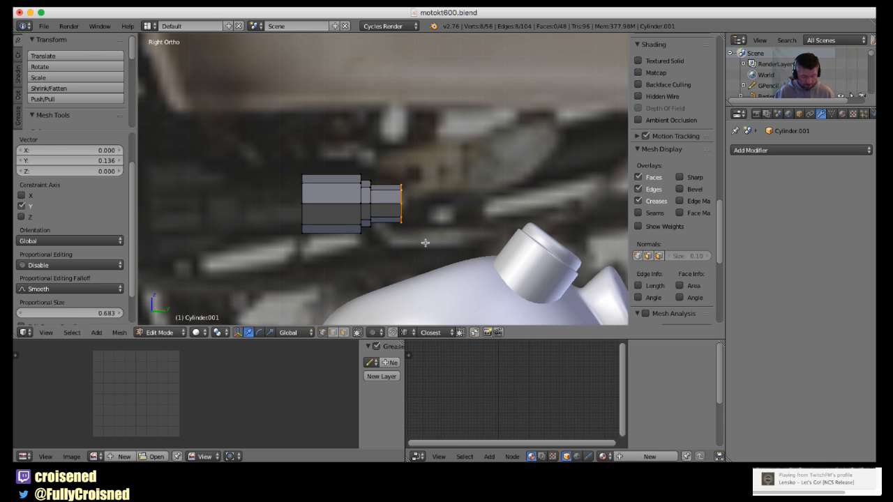
key("s")
left_click(418, 222)
key("g")
key("y")
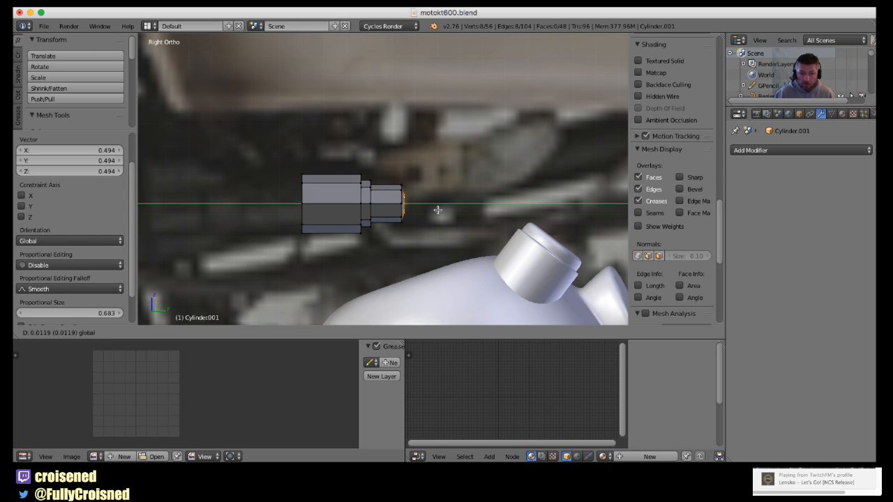
left_click(433, 223)
Extrude the tapered tip's loop again and scale it inward to about half size to narrow the opening
middle_click_drag(426, 246, 378, 265)
middle_click_drag(296, 280, 391, 230, "shift")
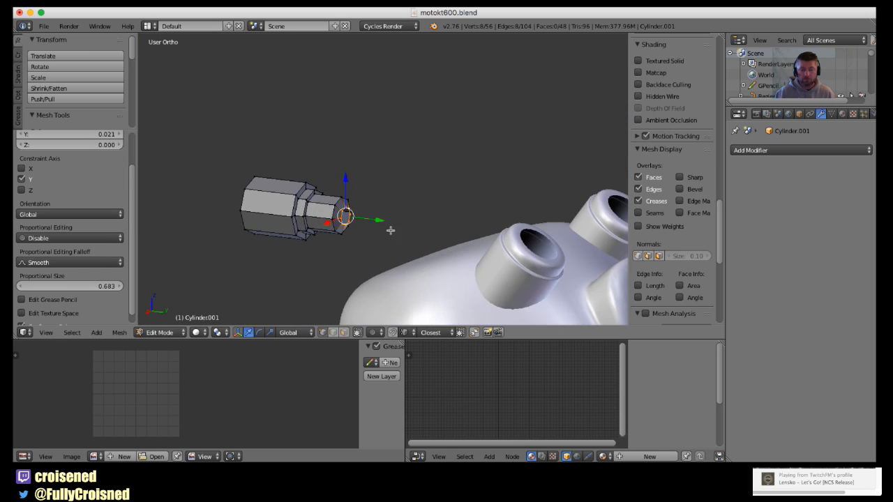
scroll(391, 231, "up", 4)
middle_click_drag(333, 281, 429, 230, "shift")
scroll(428, 230, "up", 3)
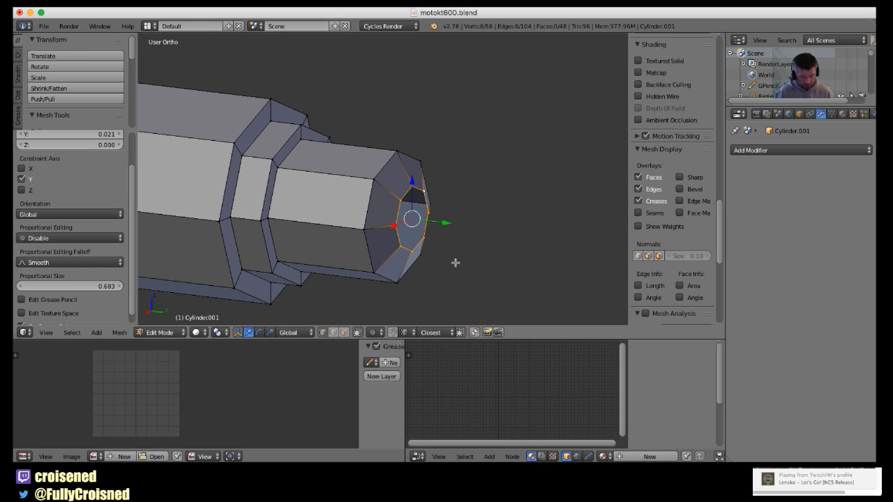
key("e")
key("s")
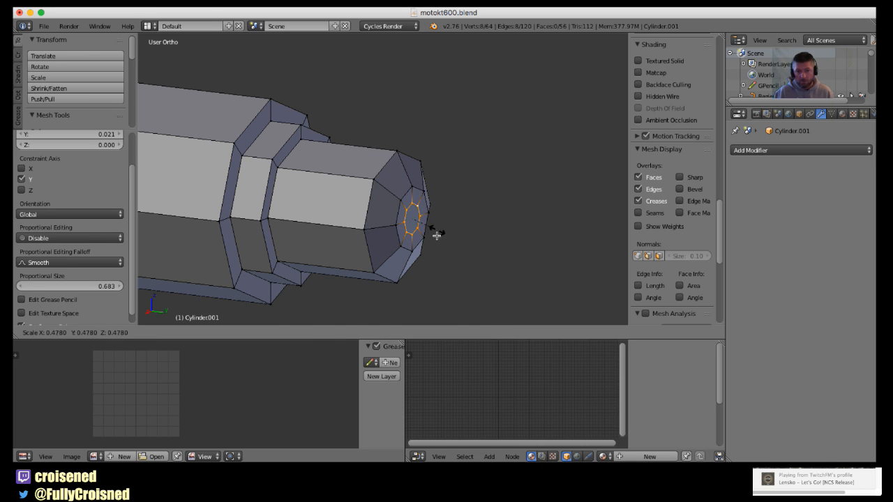
left_click(434, 238)
Return to Object Mode and view the whole fitting against the right-side reference photo
scroll(431, 240, "down", 3)
key("Tab")
scroll(430, 238, "down", 3)
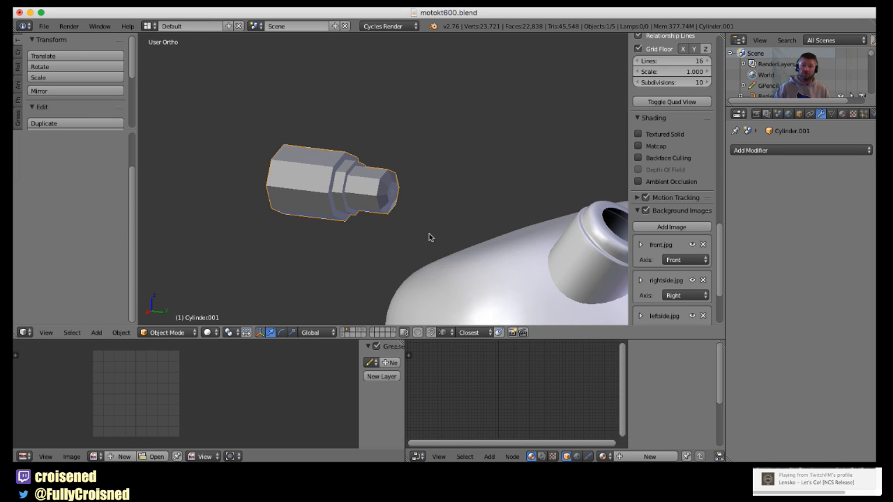
key("KP_1")
key("KP_3")
scroll(430, 237, "down", 3)
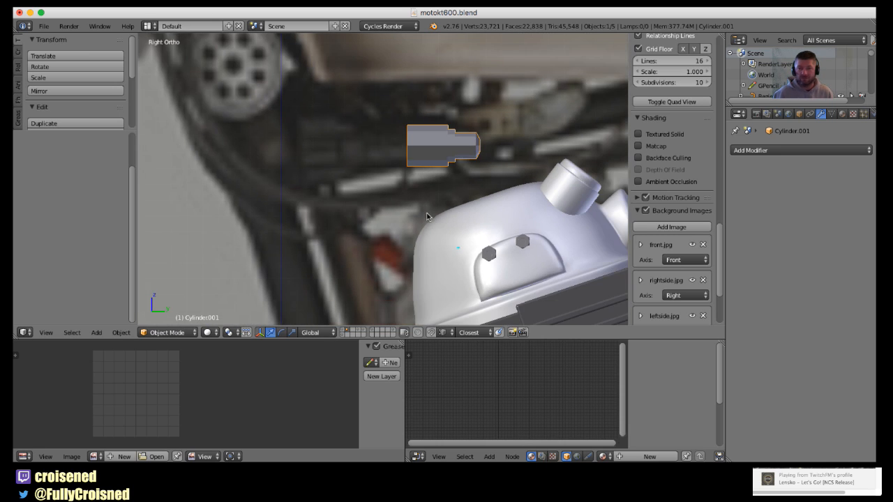
Enter Edit Mode on the fitting and select one edge of the small opening at its tapered tip
middle_click_drag(438, 229, 394, 251, "shift")
scroll(394, 251, "up", 3)
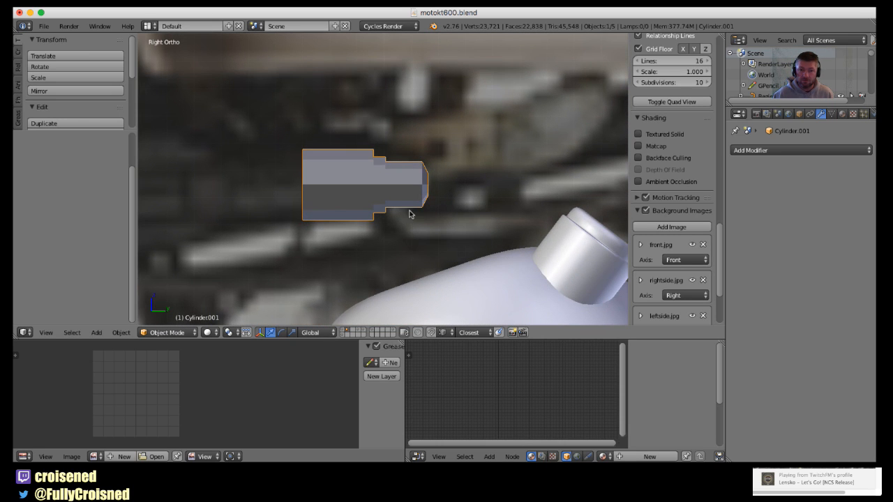
middle_click_drag(448, 224, 390, 239)
scroll(480, 196, "up", 3)
key("Tab")
scroll(443, 240, "up", 3)
right_click(335, 231)
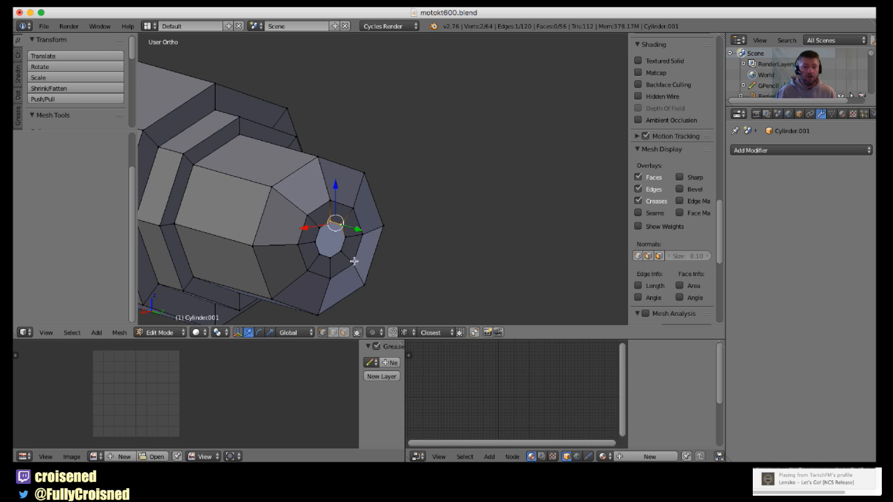
key("KP_Decimal")
Save the motorcycle project to its existing file, motokt600.blend
left_click(45, 26)
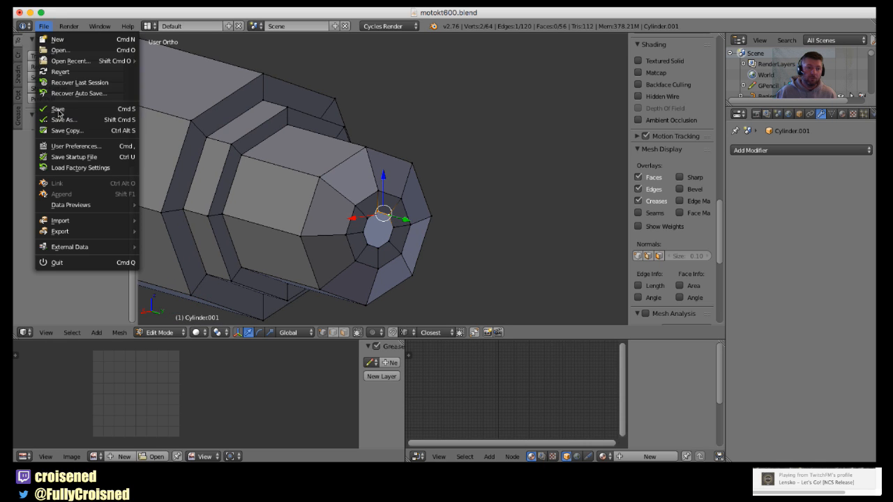
left_click(58, 111)
left_click(43, 26)
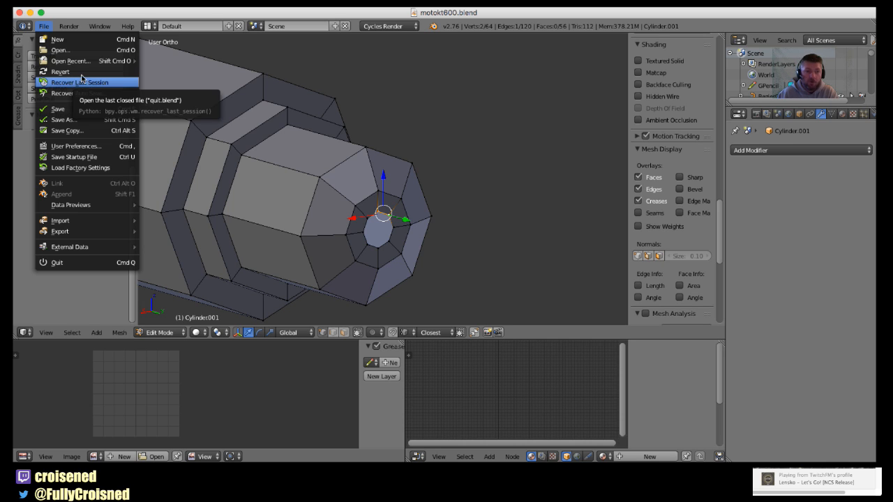
left_click(43, 26)
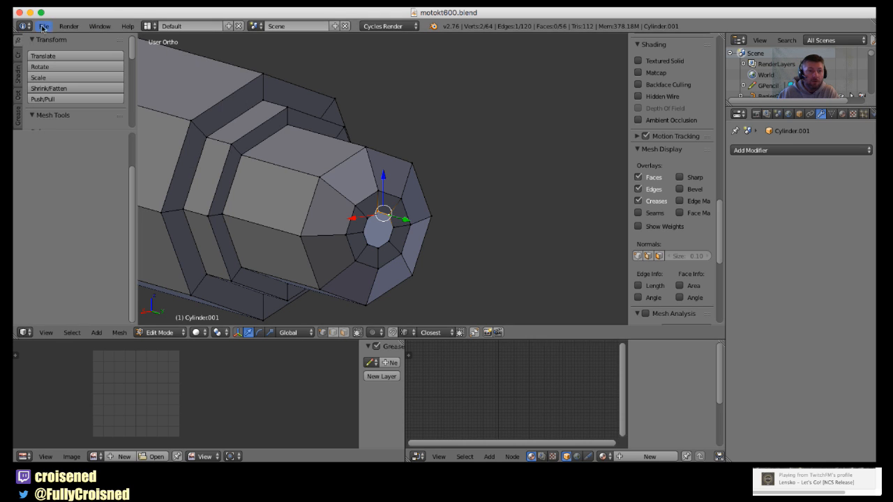
left_click(44, 27)
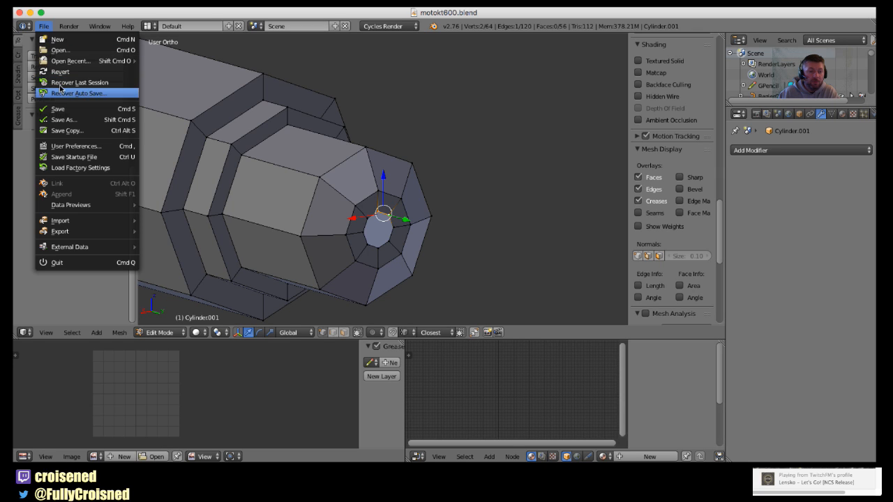
left_click(71, 111)
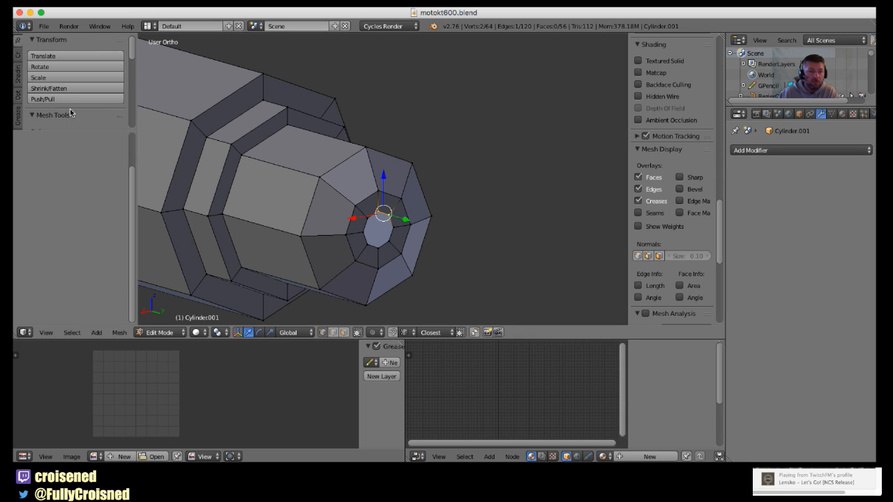
Open the bb8.blend file from the BB8 project folder
left_click(44, 26)
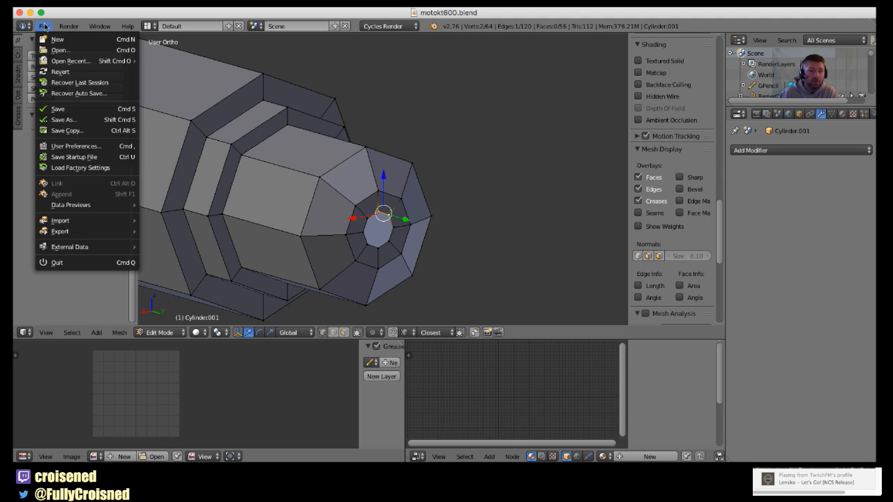
left_click(73, 50)
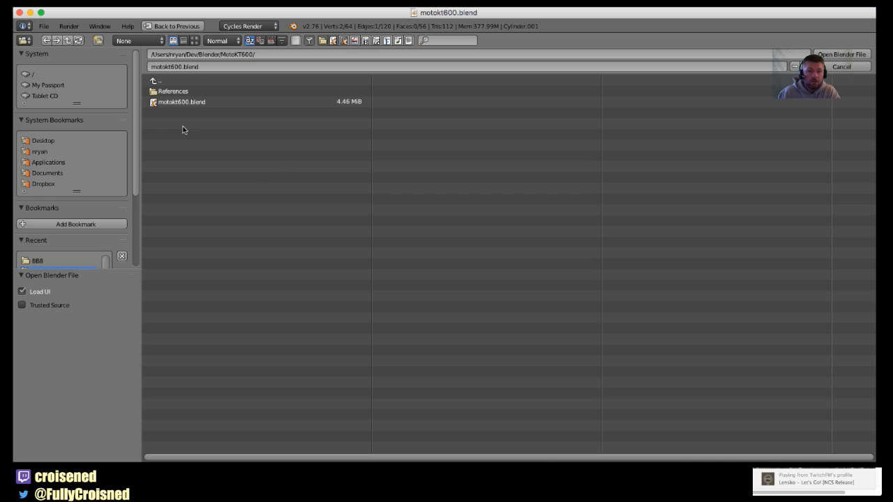
left_click(223, 82)
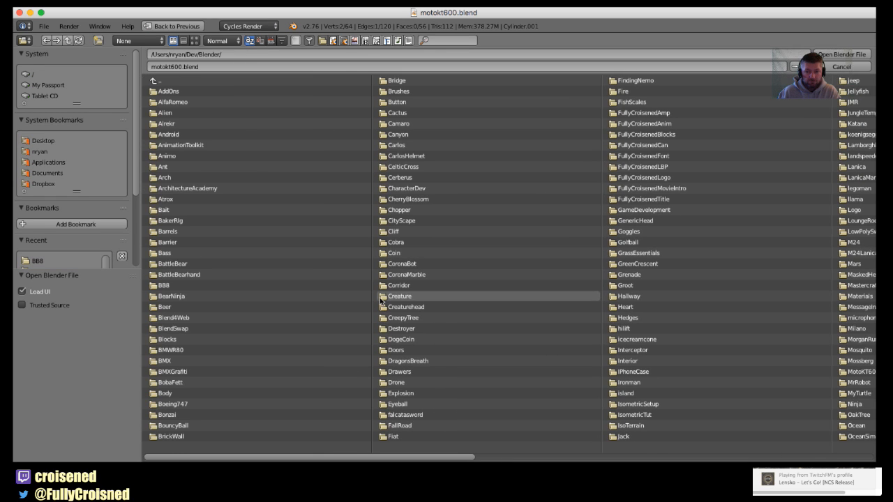
mouse_move(331, 457)
left_mouse_down()
mouse_move(719, 460)
mouse_move(335, 457)
left_mouse_up()
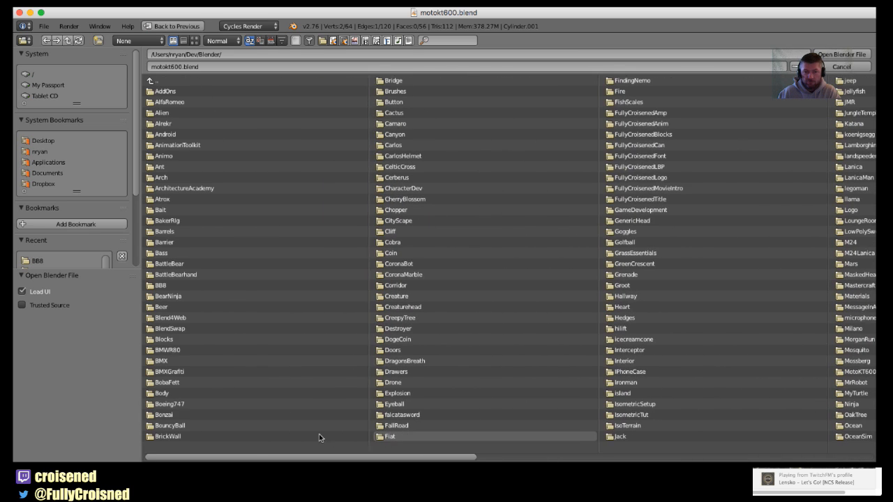
left_click(178, 286)
left_click(169, 104)
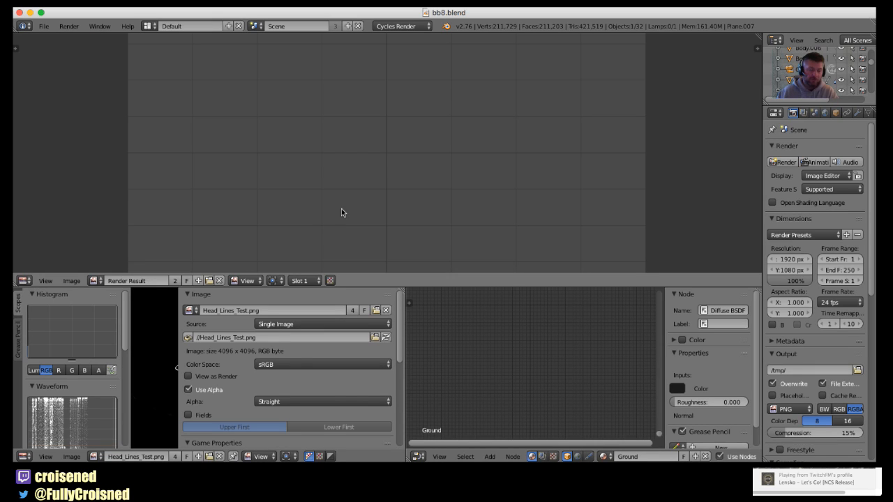
Leave the render result view and examine the BB-8 droid with its projected lettering in the 3D scene
scroll(341, 209, "up", 2)
middle_click_drag(392, 192, 369, 191)
key("Escape")
scroll(394, 198, "up", 3)
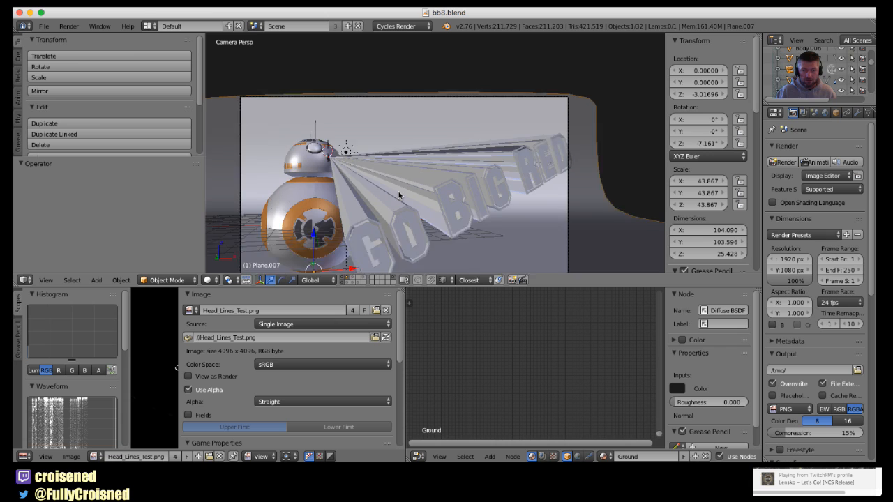
scroll(400, 195, "down", 1)
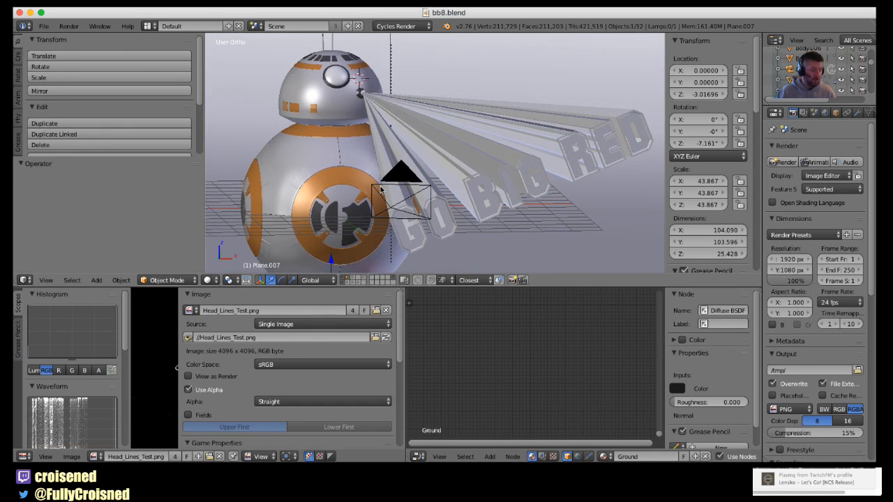
scroll(394, 189, "down", 2)
middle_click_drag(422, 184, 394, 183, "shift")
scroll(409, 187, "up", 2)
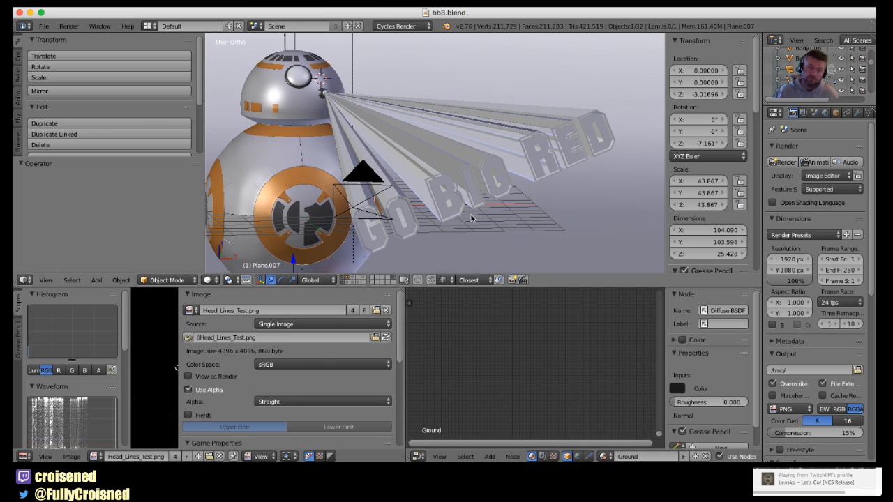
scroll(437, 166, "down", 1)
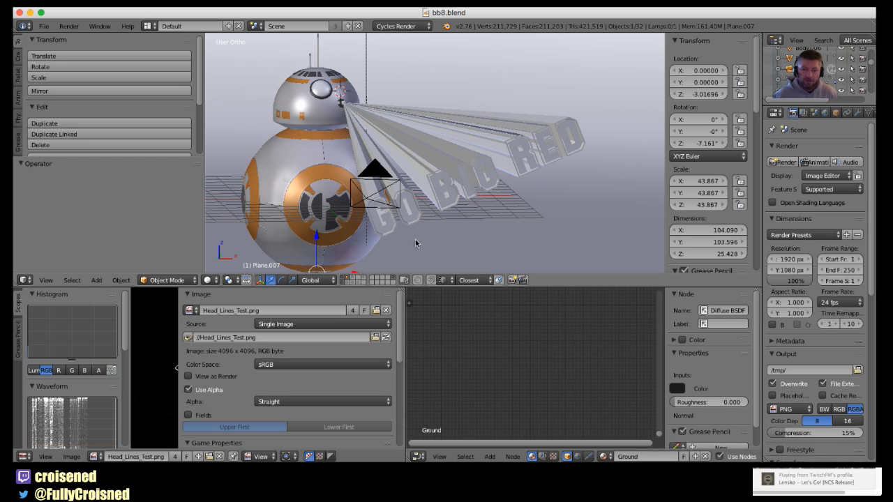
Show only the layers holding BB-8's head and body, hiding the lettering and backdrop
left_click(346, 278)
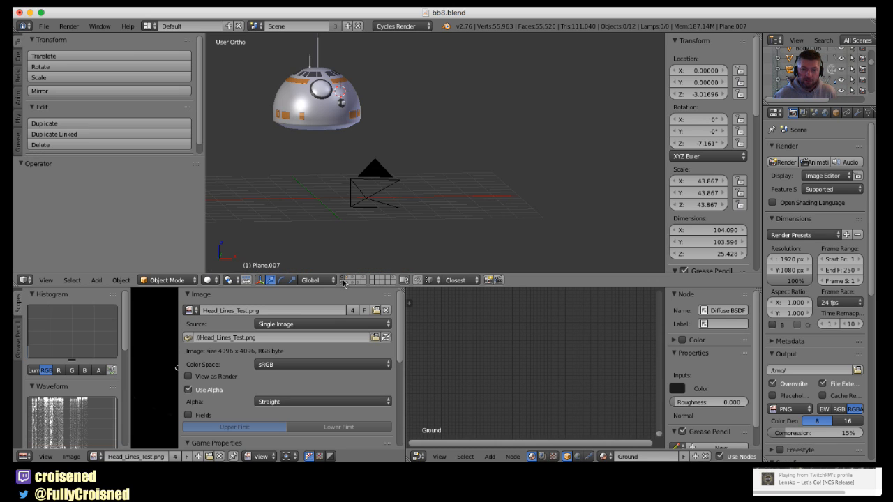
left_click(344, 281, "shift")
middle_click_drag(421, 194, 466, 177, "shift")
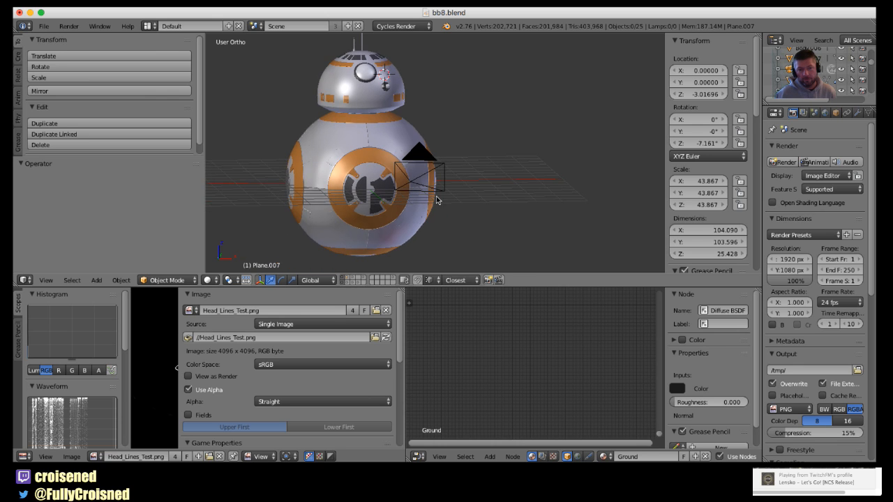
scroll(435, 199, "up", 5)
scroll(435, 200, "down", 3)
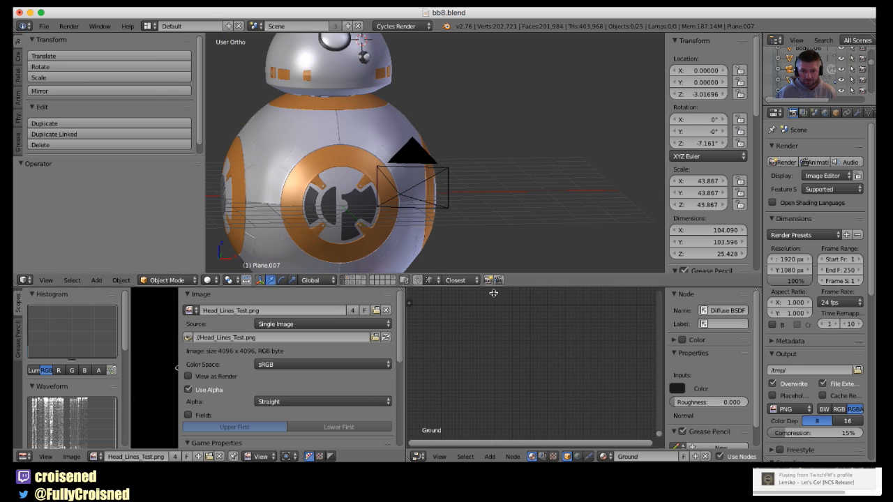
Enlarge the 3D viewport by shrinking the editors below it and narrowing the tool shelf
left_click_drag(492, 321, 335, 246)
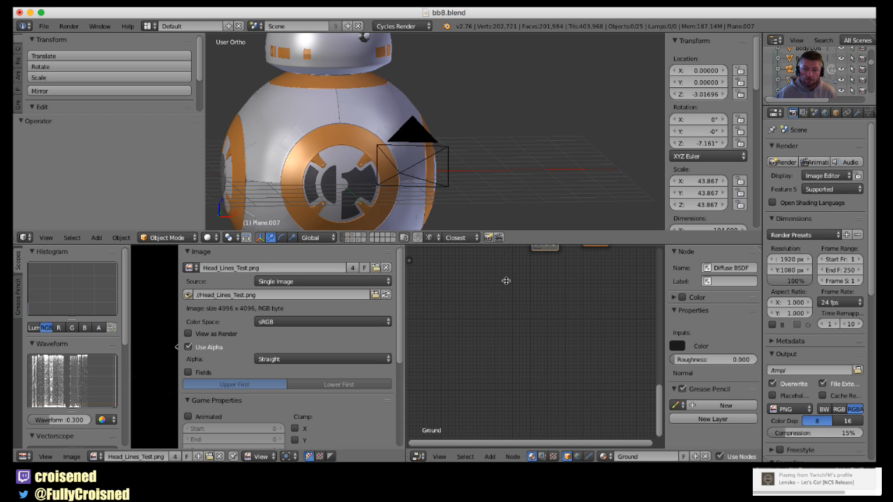
left_click_drag(506, 281, 490, 388)
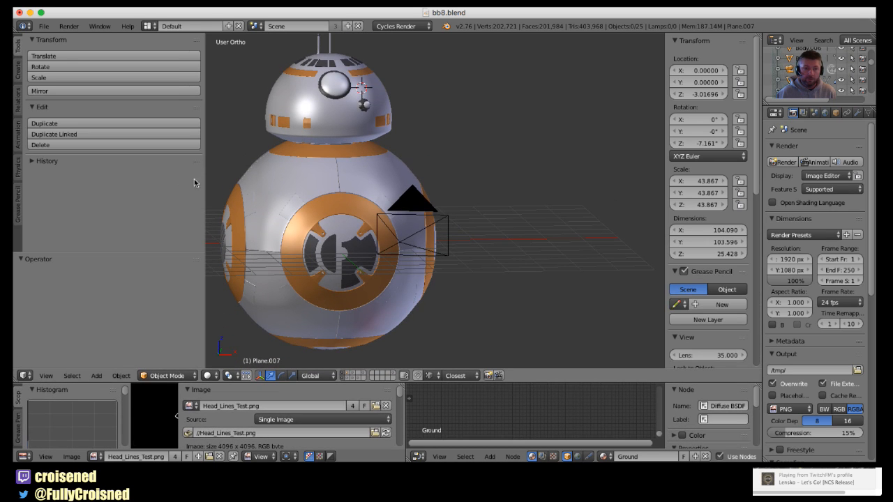
left_click_drag(206, 171, 123, 173)
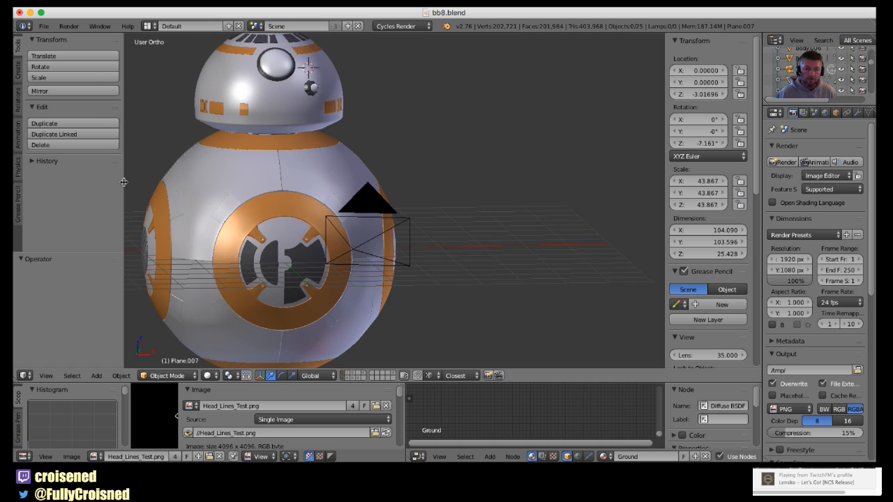
Examine BB-8 in front view against its reference image, then from an angled view
key("KP_1")
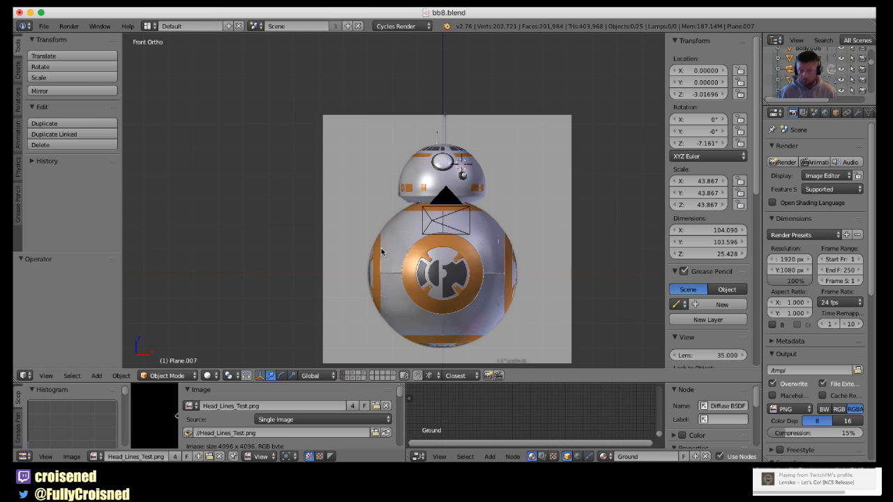
middle_click_drag(379, 188, 318, 111, "shift")
scroll(393, 200, "up", 4)
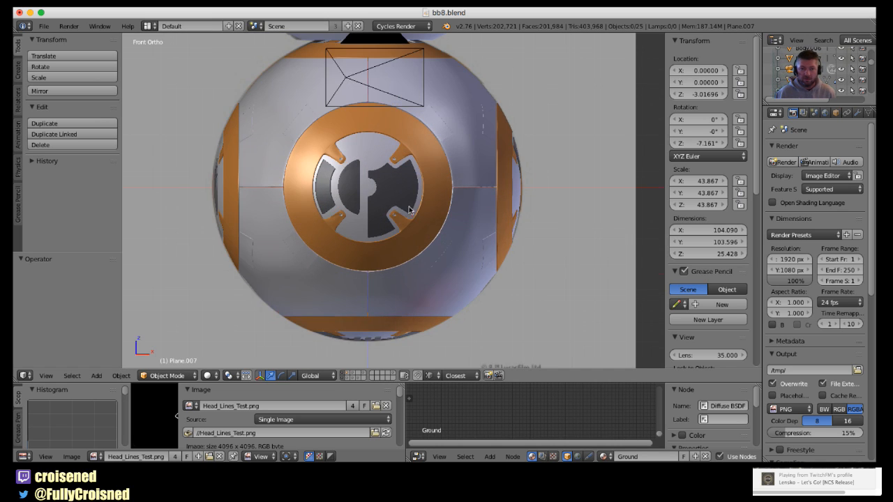
middle_click_drag(421, 210, 450, 267, "shift")
scroll(450, 267, "down", 4)
middle_click_drag(431, 232, 283, 245, "shift")
scroll(432, 235, "up", 3)
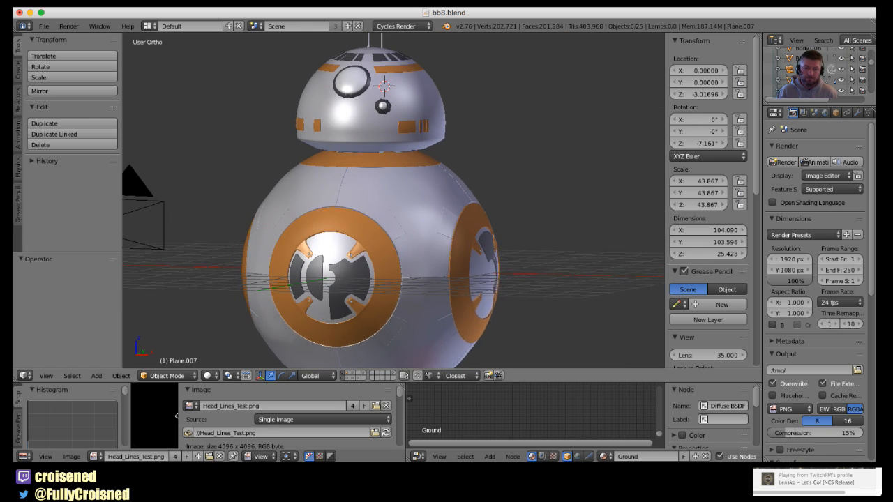
Select the upper body panel between the two orange rings and show its mesh in Edit Mode
right_click(440, 240)
key("Tab")
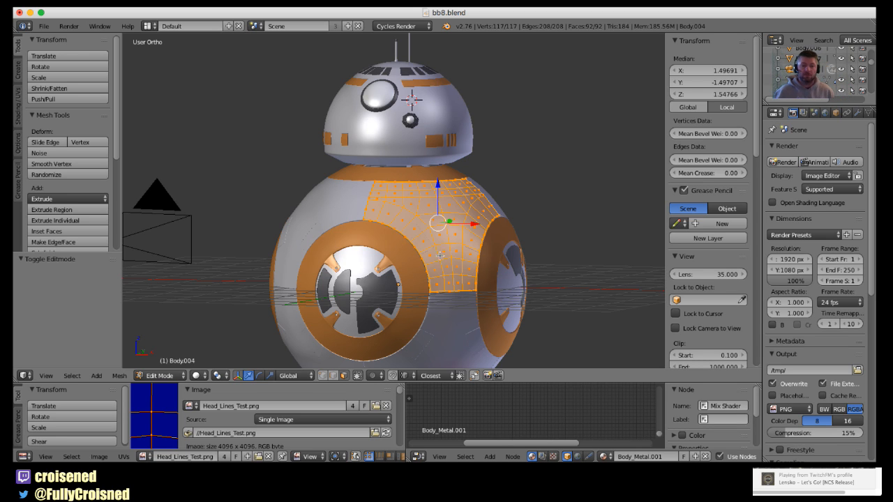
scroll(440, 261, "up", 3)
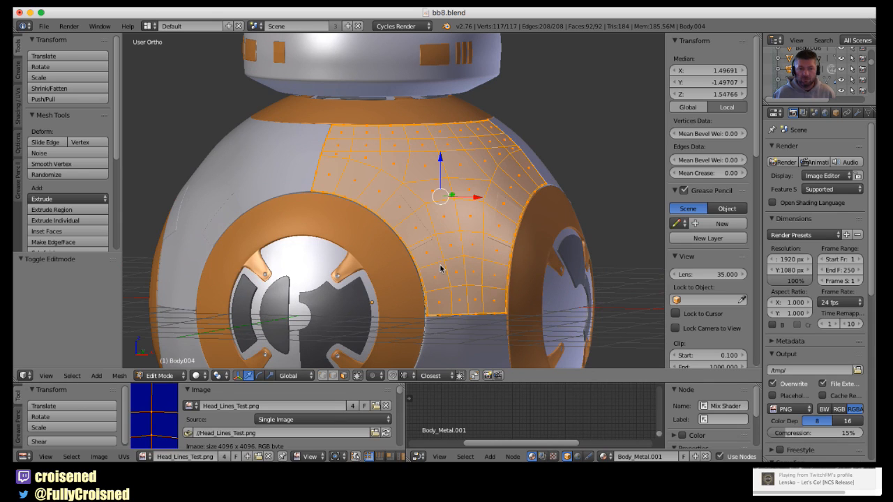
key("Tab")
key("Tab")
scroll(438, 270, "down", 3)
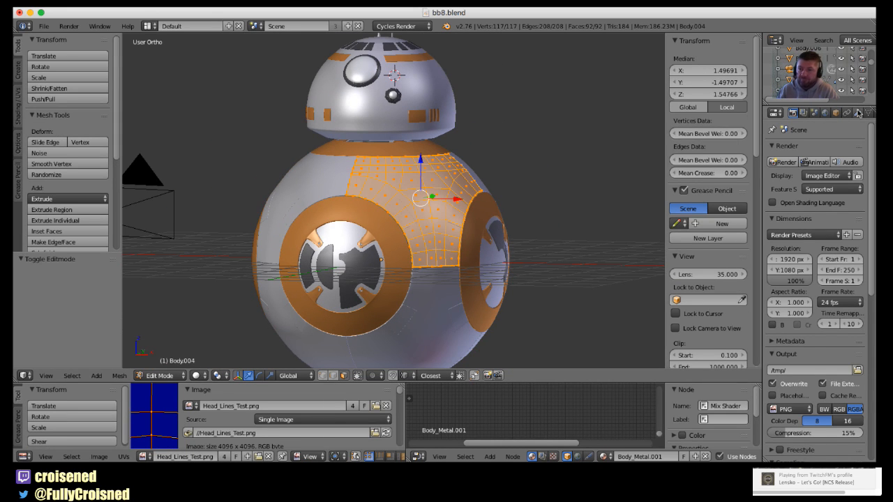
Display the upper body panel's modifier stack and widen the properties area so its settings are readable
left_click(858, 113)
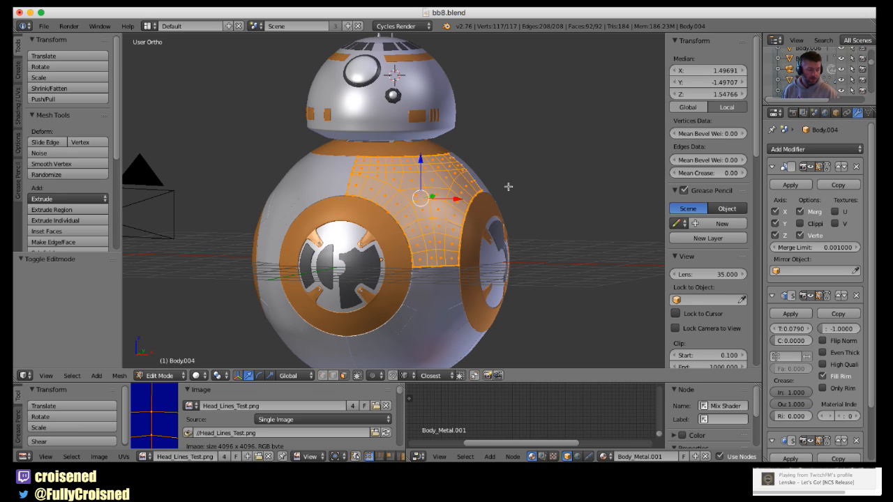
scroll(503, 189, "up", 4)
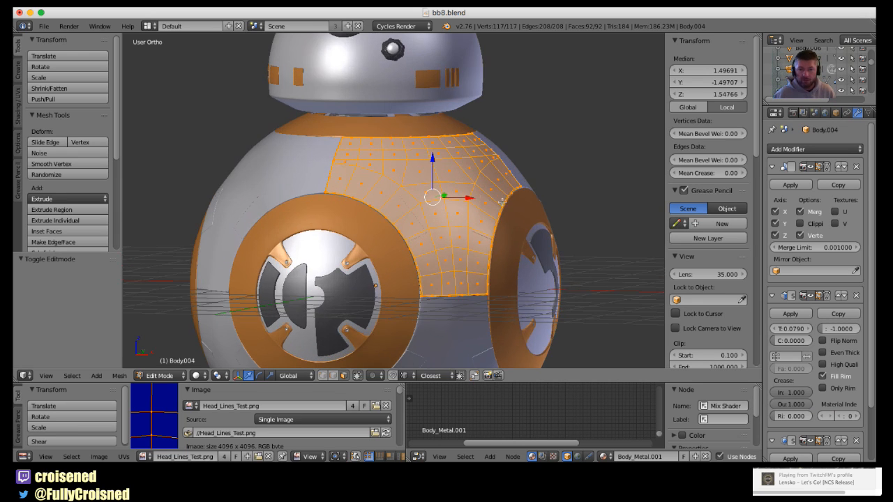
scroll(476, 215, "down", 3)
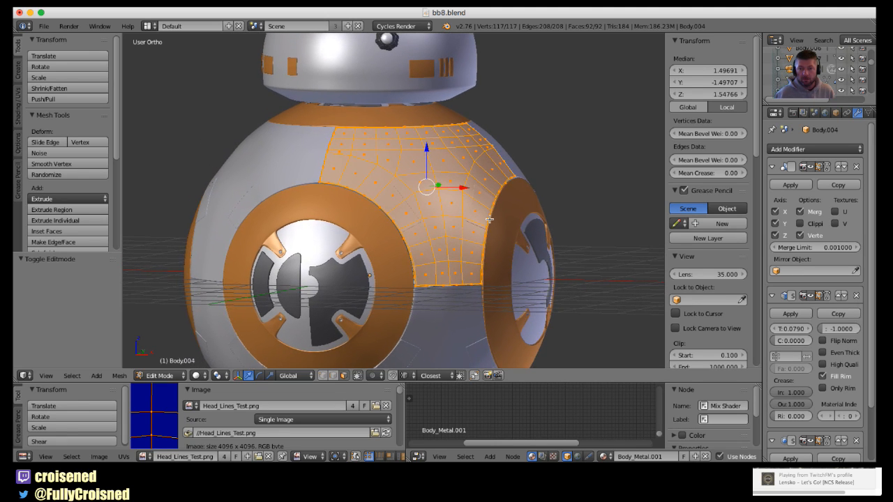
scroll(817, 276, "down", 2)
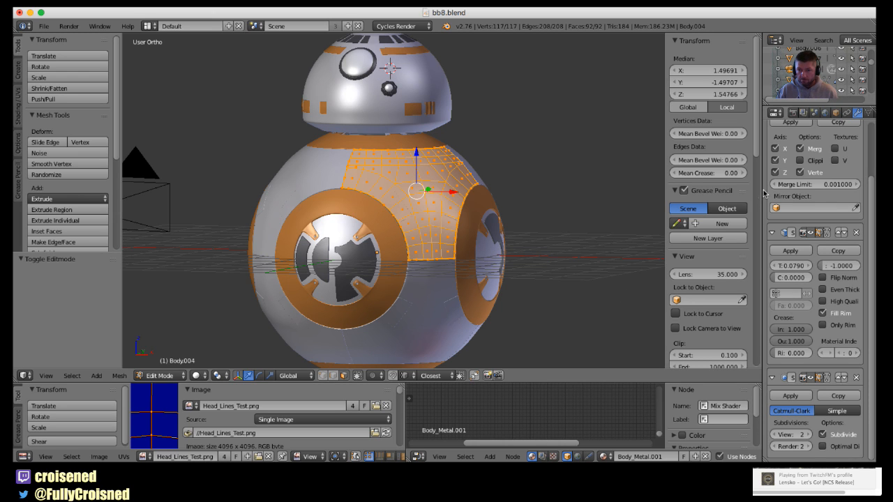
left_click_drag(763, 199, 702, 201)
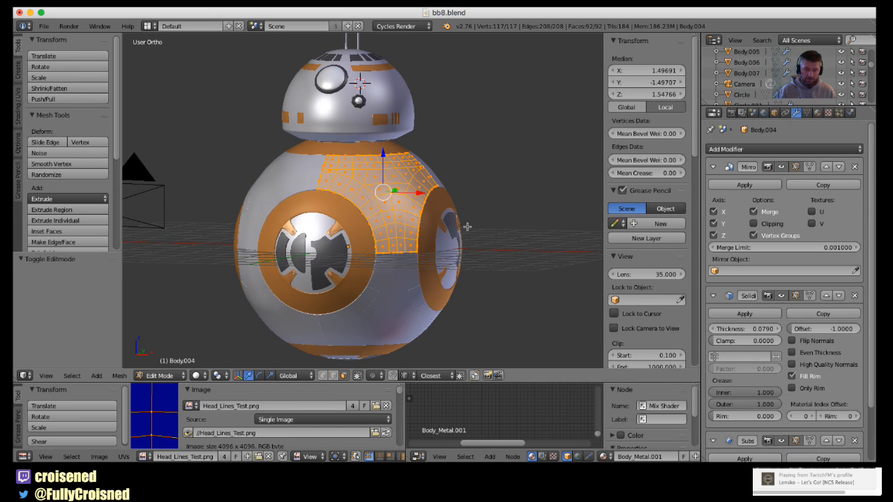
scroll(466, 227, "up", 1)
scroll(503, 233, "up", 1)
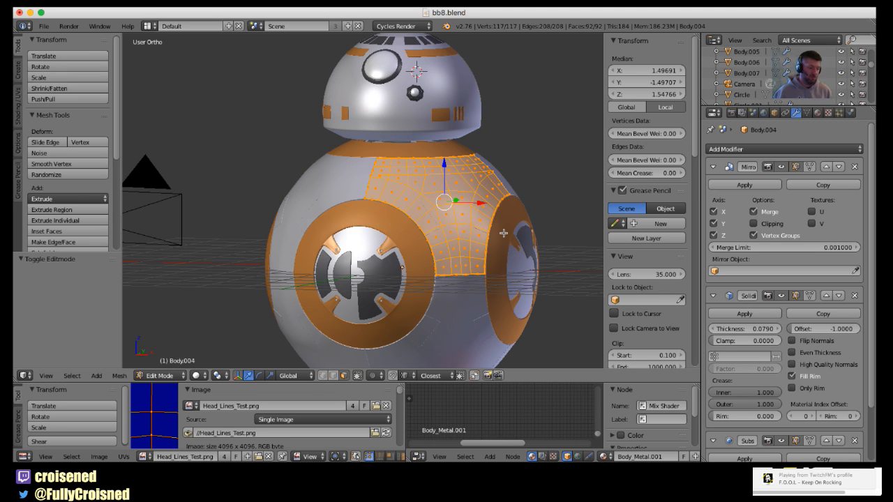
scroll(498, 243, "down", 1)
scroll(471, 217, "up", 2)
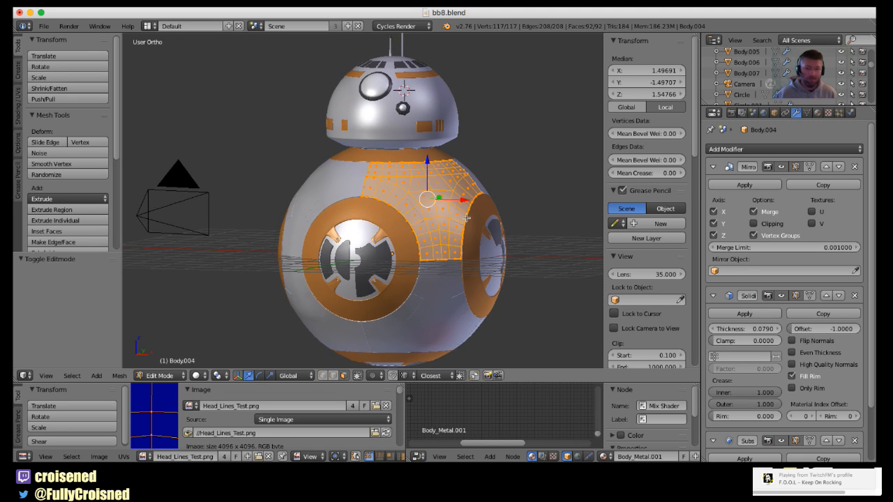
Examine the upper body panel from several angles, switching between its smoothed surface in Object Mode and its mesh in Edit Mode
scroll(469, 234, "up", 1)
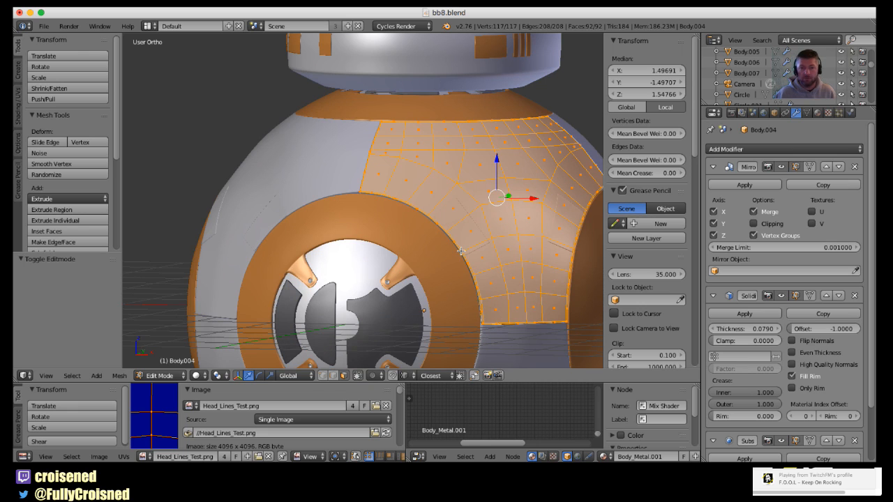
key("Tab")
key("KP_Decimal")
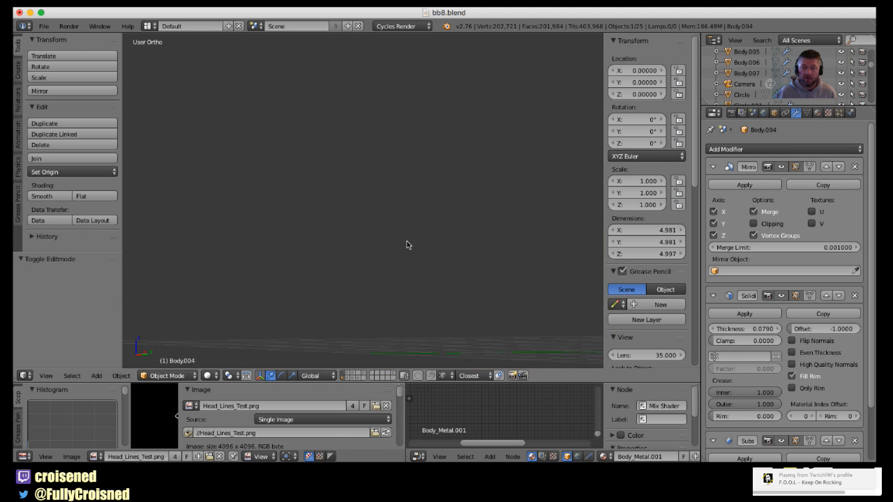
scroll(411, 241, "up", 3)
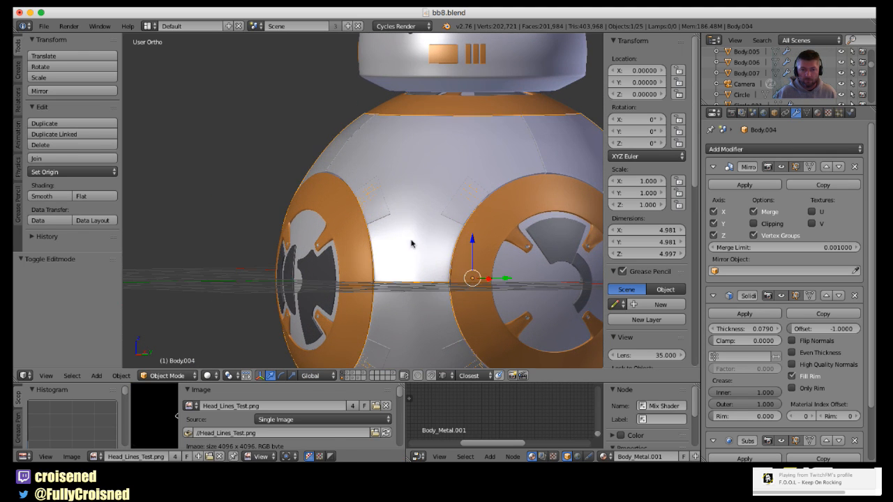
key("Tab")
scroll(400, 251, "down", 2)
middle_click_drag(399, 251, 313, 259)
scroll(361, 264, "up", 2)
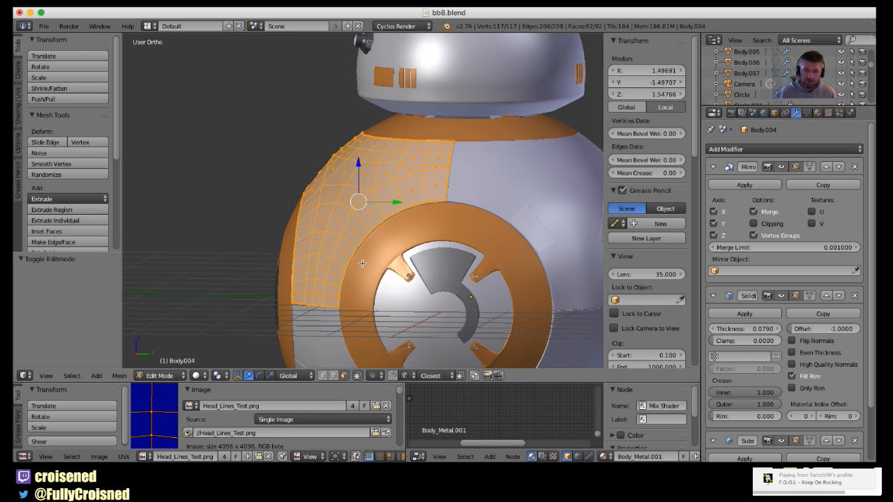
scroll(360, 262, "down", 1)
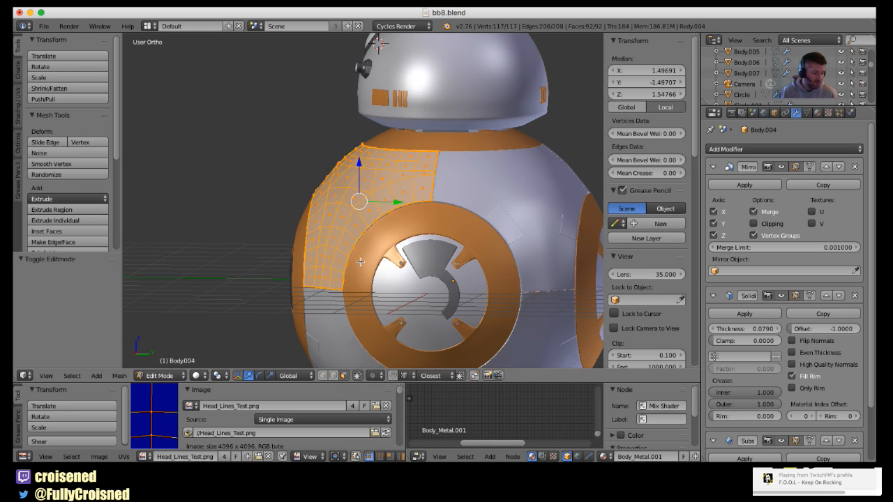
Select the orange ring on BB-8's side and inspect its mesh in Edit Mode, both up close and from farther away
scroll(360, 261, "down", 2)
middle_click_drag(363, 259, 460, 235)
key("Tab")
right_click(387, 203)
scroll(393, 245, "up", 3)
key("Tab")
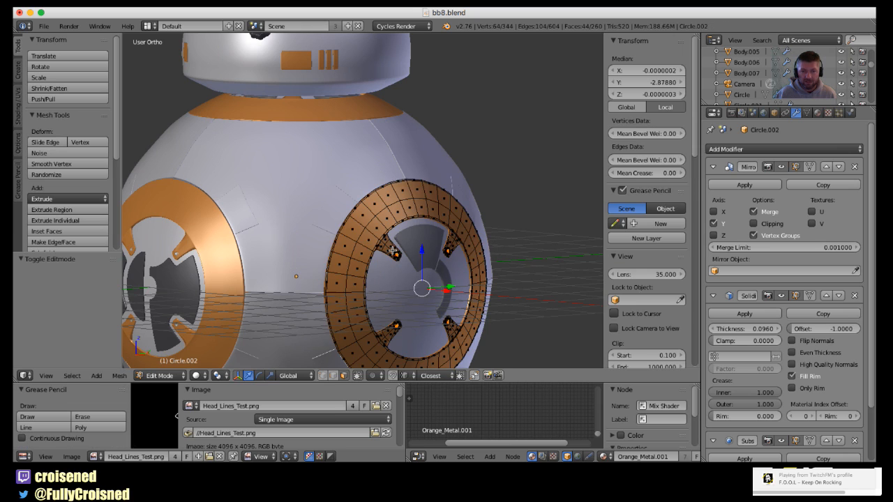
scroll(394, 252, "down", 5)
middle_click_drag(394, 253, 357, 248)
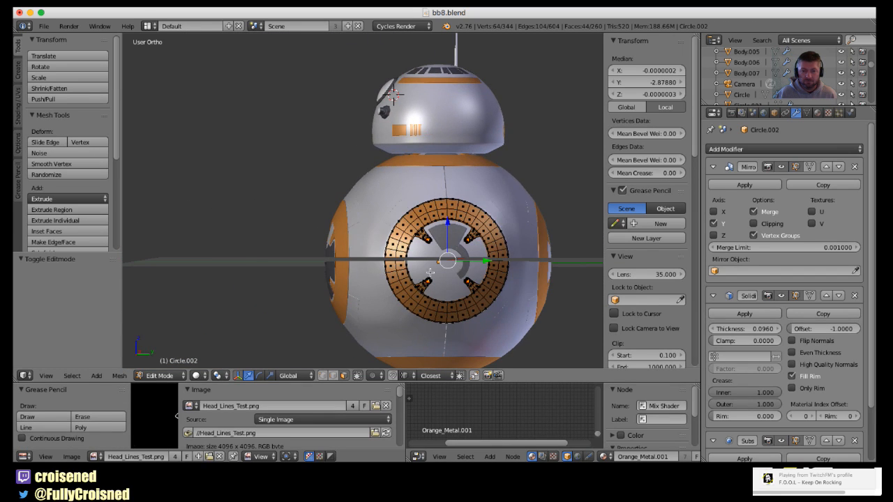
middle_click_drag(487, 314, 461, 239, "shift")
scroll(399, 258, "up", 8)
scroll(399, 257, "down", 2)
scroll(399, 258, "down", 3)
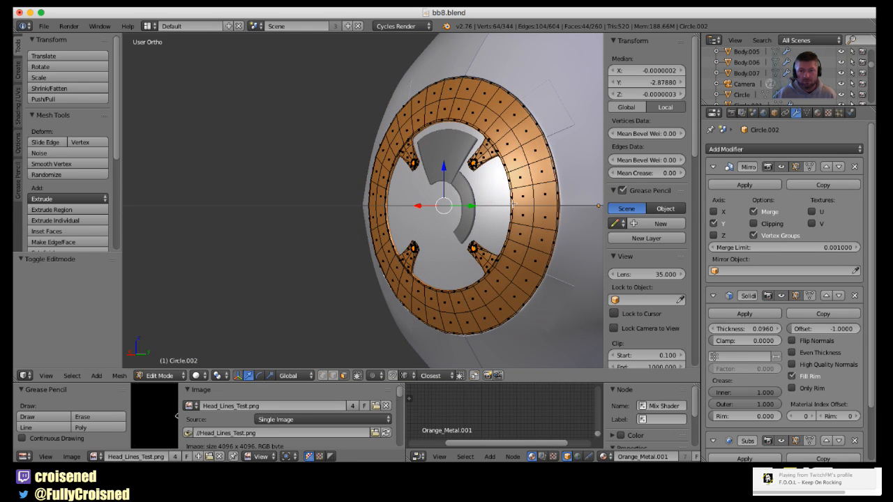
Inspect the mesh of the small rectangular panels around the orange ring in Edit Mode, finishing back in Object Mode
key("Tab")
right_click(552, 127)
key("Tab")
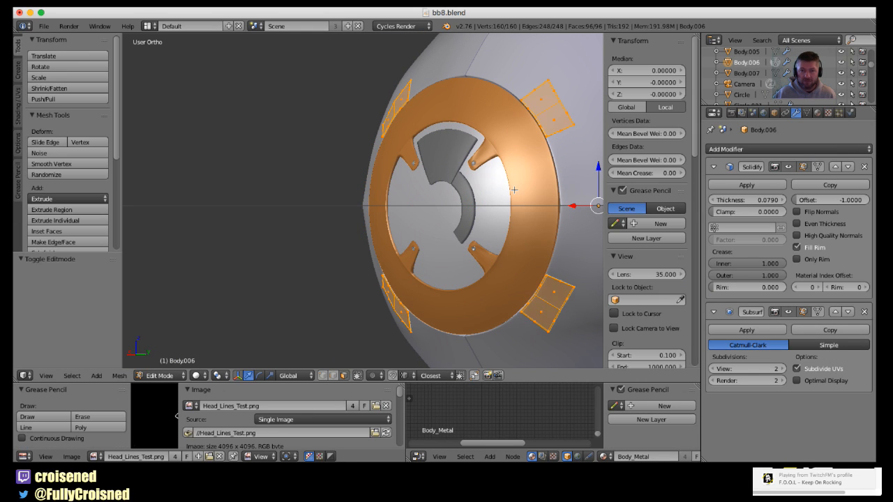
key("Tab")
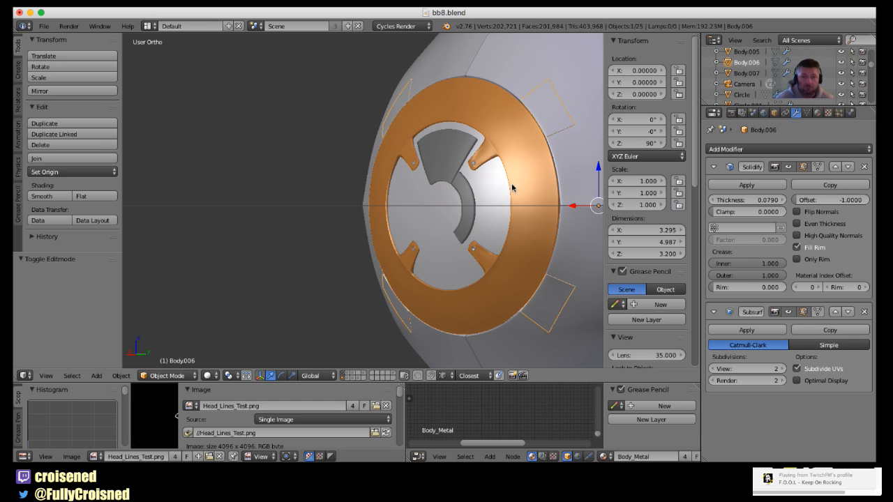
Select the dark grey wedge inset inside the side ring and examine it face-on
right_click(440, 158)
scroll(432, 176, "down", 3)
scroll(431, 180, "up", 3)
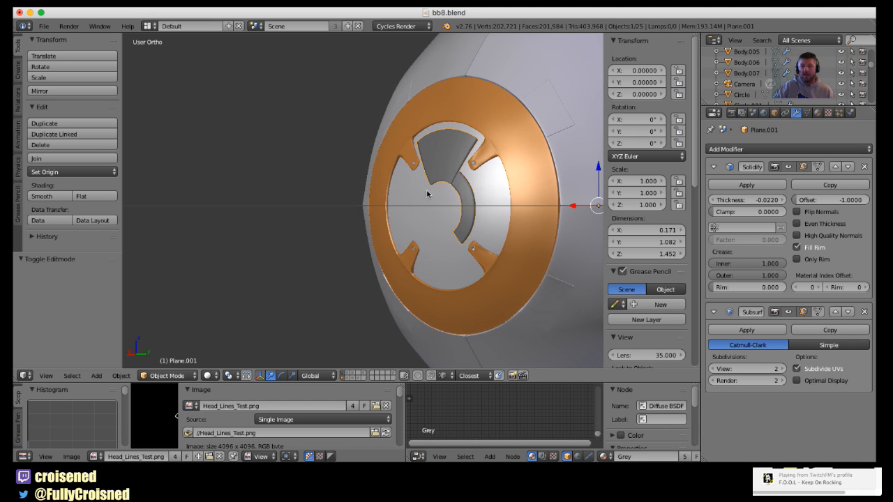
middle_click_drag(434, 194, 453, 220, "shift")
middle_click_drag(363, 218, 489, 213, "shift")
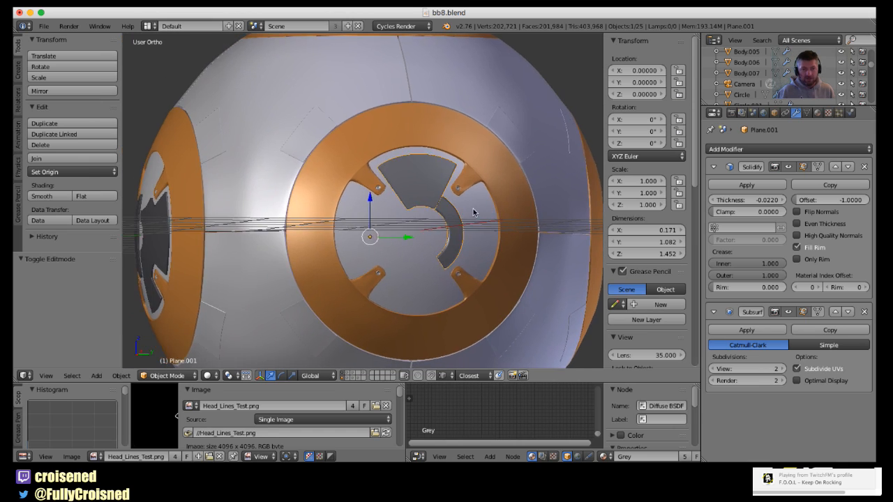
Select the dark metal inset of the neighbouring ring, examine it up close and return to the whole model
scroll(457, 217, "down", 3)
middle_click_drag(403, 240, 450, 218)
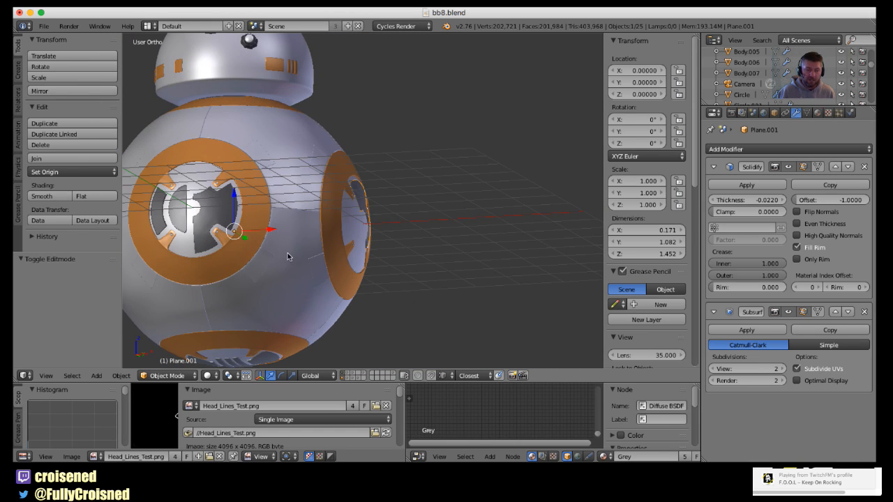
middle_click_drag(289, 255, 359, 218)
right_click(352, 232)
scroll(379, 264, "up", 4)
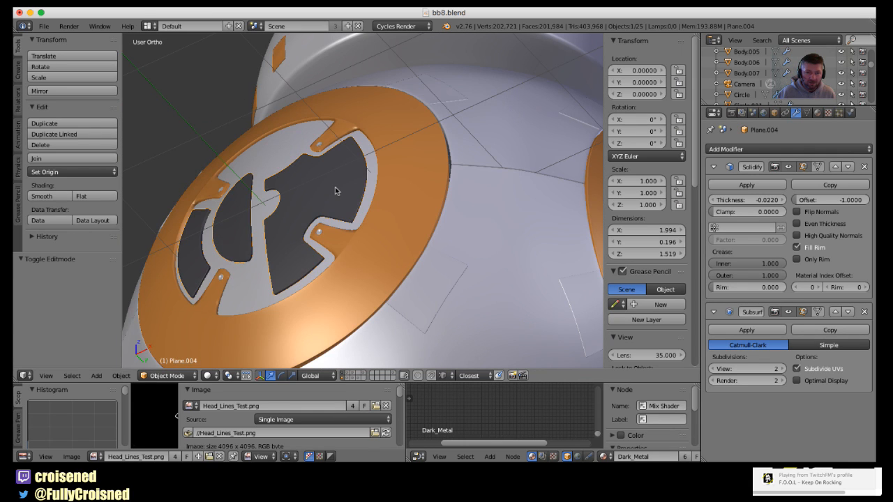
scroll(335, 191, "down", 6)
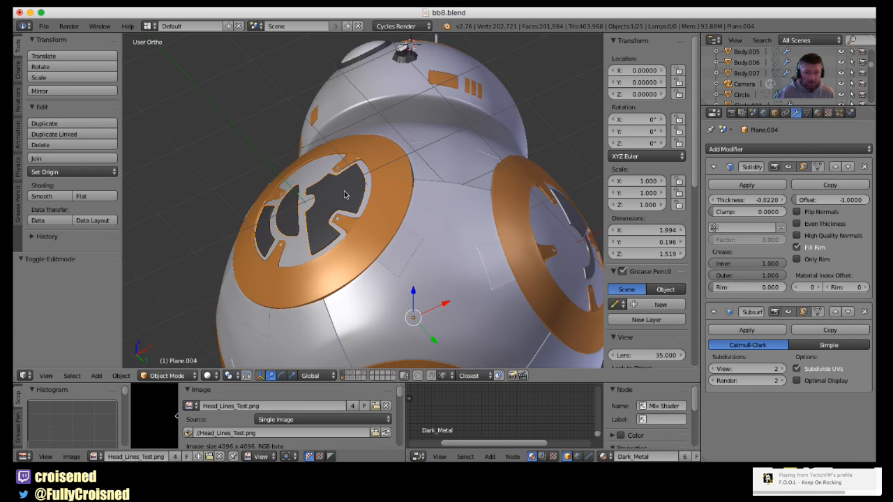
middle_click_drag(342, 143, 461, 277)
scroll(441, 155, "down", 3)
Select the head dome in front view and frame it together with the top of the body
key("KP_1")
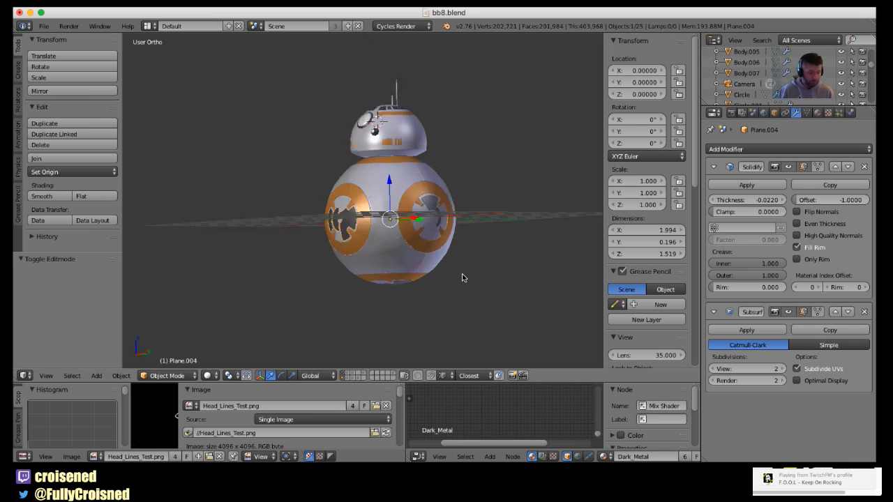
scroll(461, 273, "up", 2)
middle_click_drag(434, 294, 440, 363, "shift")
middle_click_drag(374, 179, 403, 286, "shift")
scroll(398, 247, "up", 2)
scroll(388, 214, "up", 3)
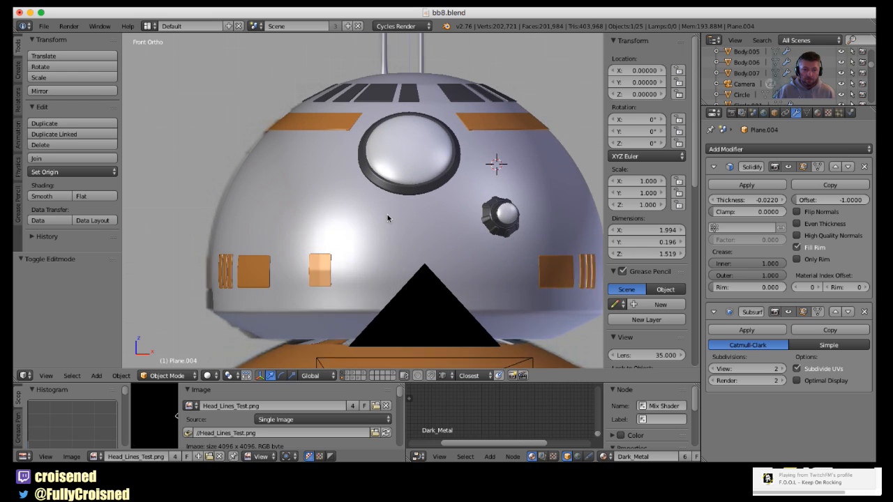
right_click(390, 219)
scroll(391, 220, "down", 3)
middle_click_drag(418, 233, 374, 203, "shift")
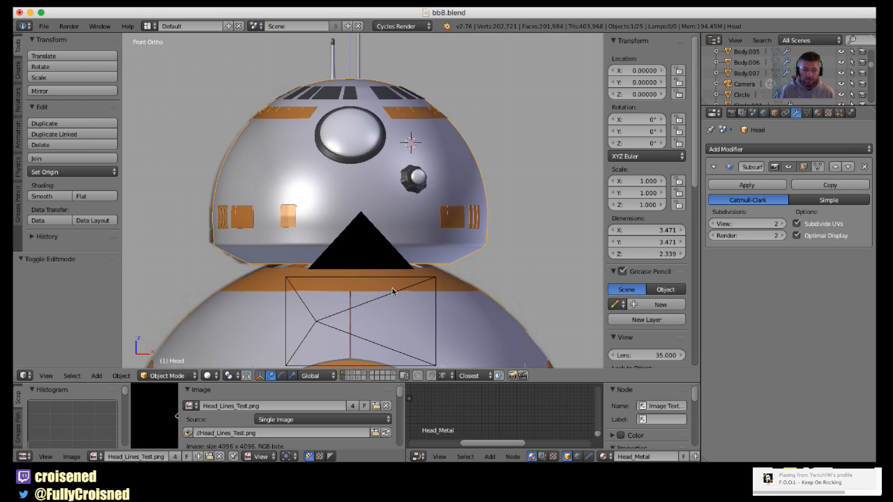
Enlarge the lower editors and widen the image area so the Head_Lines_Test.png line texture is readable
left_click_drag(427, 378, 426, 261)
scroll(370, 342, "down", 5)
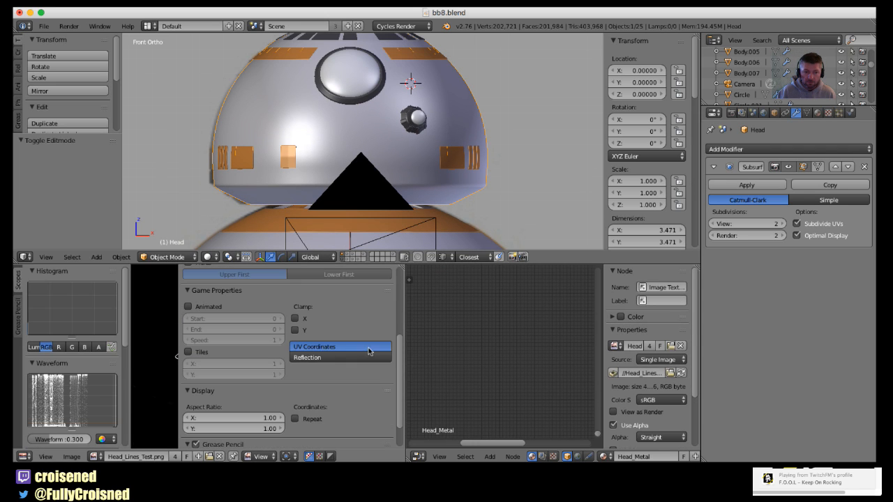
left_click_drag(179, 333, 353, 345)
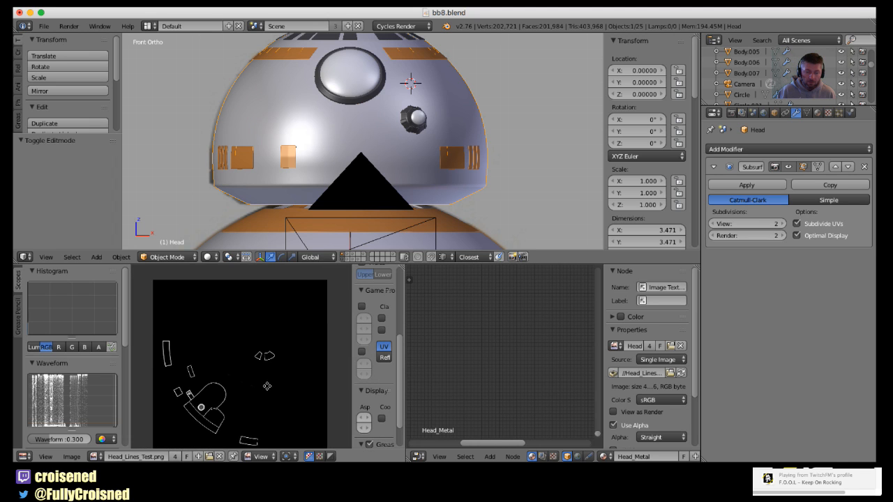
scroll(262, 372, "up", 3)
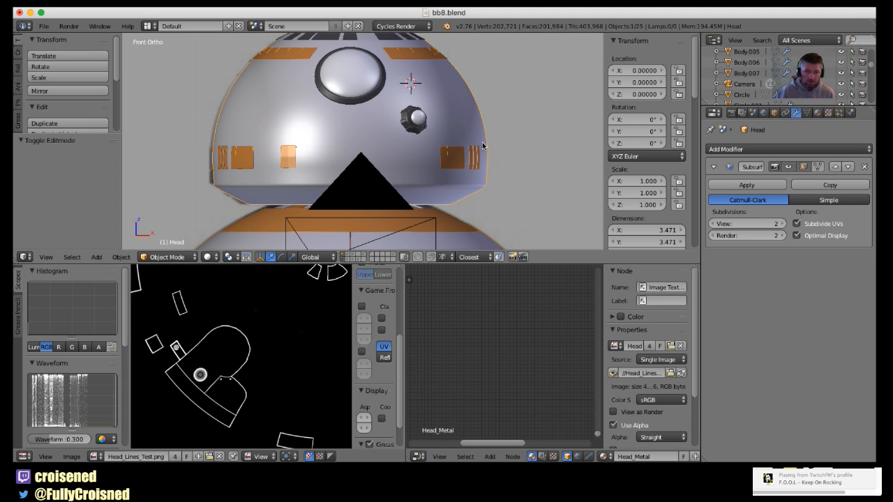
Select the head's upper orange band, the orange rectangle and the three orange slats in turn to show their modifiers
middle_click_drag(484, 146, 359, 175)
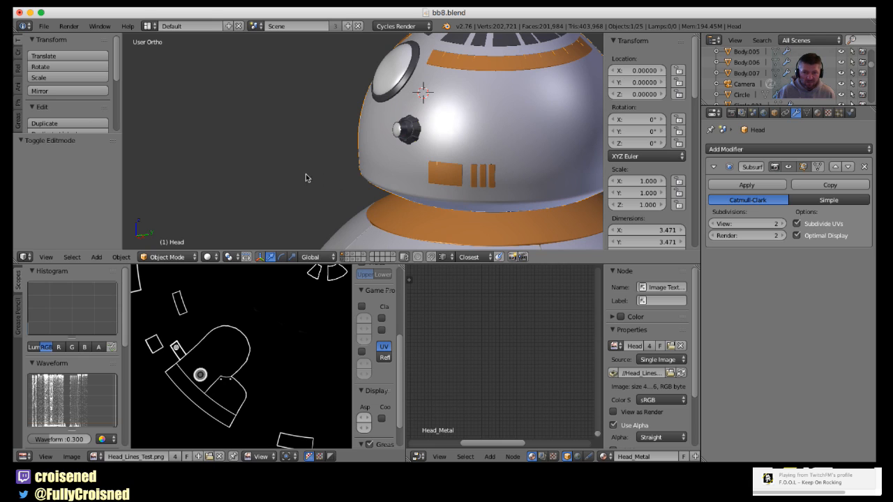
right_click(488, 72)
middle_click_drag(475, 98, 402, 152)
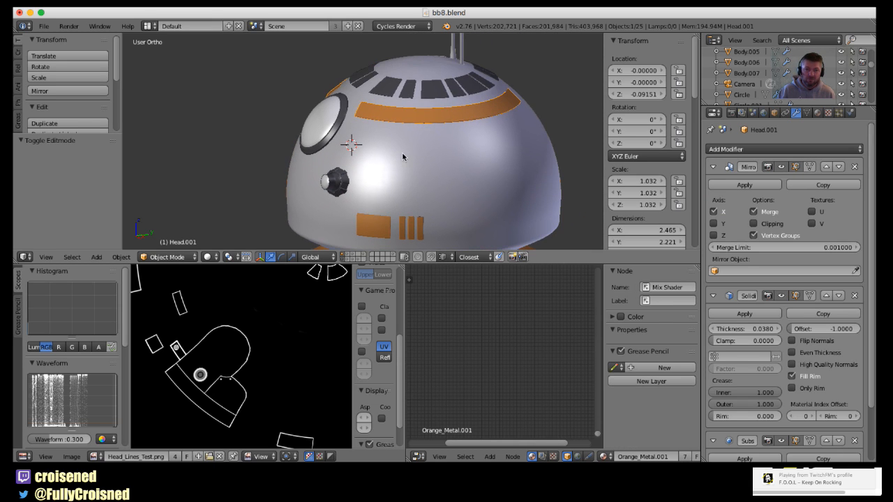
right_click(371, 230)
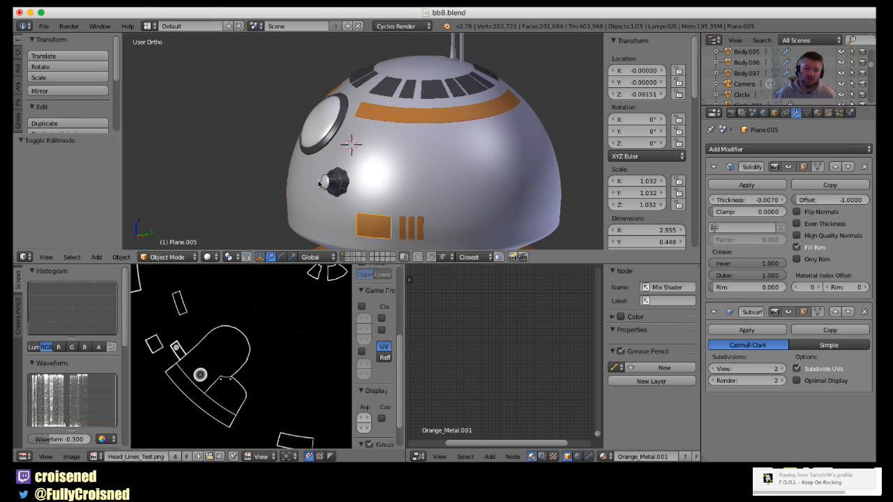
middle_click_drag(320, 185, 457, 168)
right_click(238, 220)
right_click(220, 218)
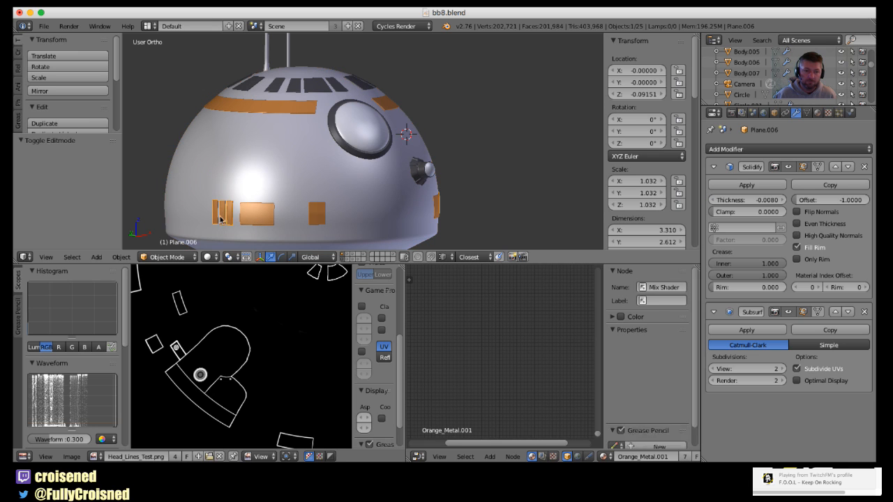
Inspect the three orange slats on the head up close, show their mesh in Edit Mode and return to Object Mode
scroll(321, 198, "up", 4)
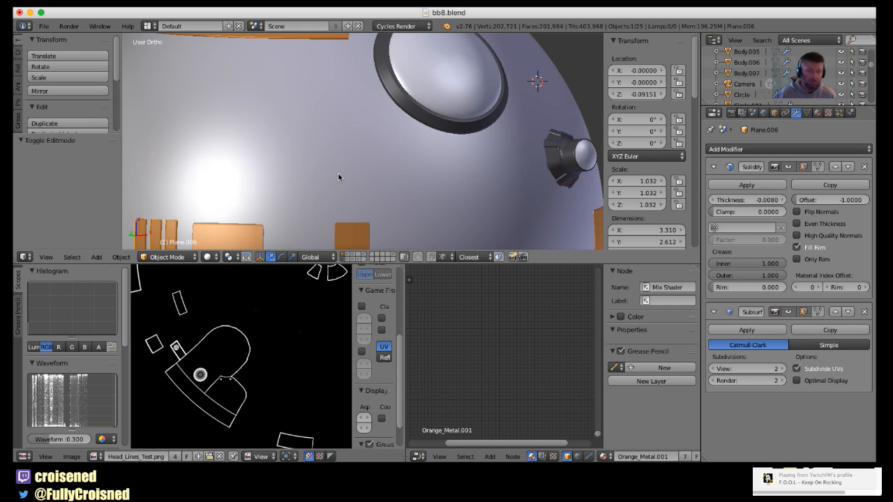
scroll(338, 174, "down", 3)
middle_click_drag(338, 175, 360, 165, "shift")
scroll(364, 167, "up", 2)
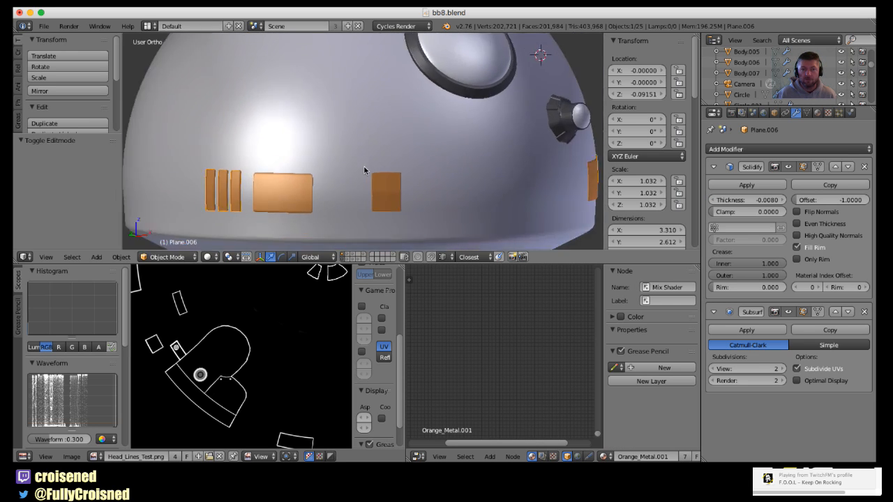
scroll(363, 168, "down", 3)
scroll(310, 183, "up", 3)
key("Tab")
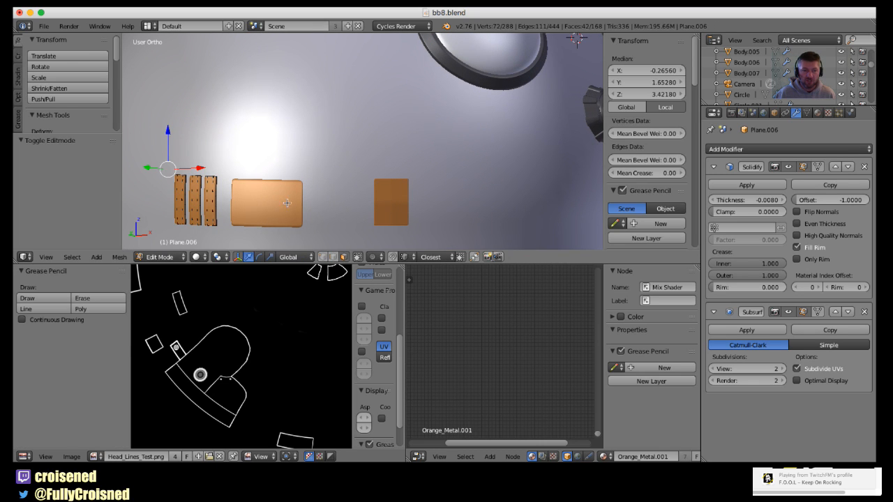
key("Tab")
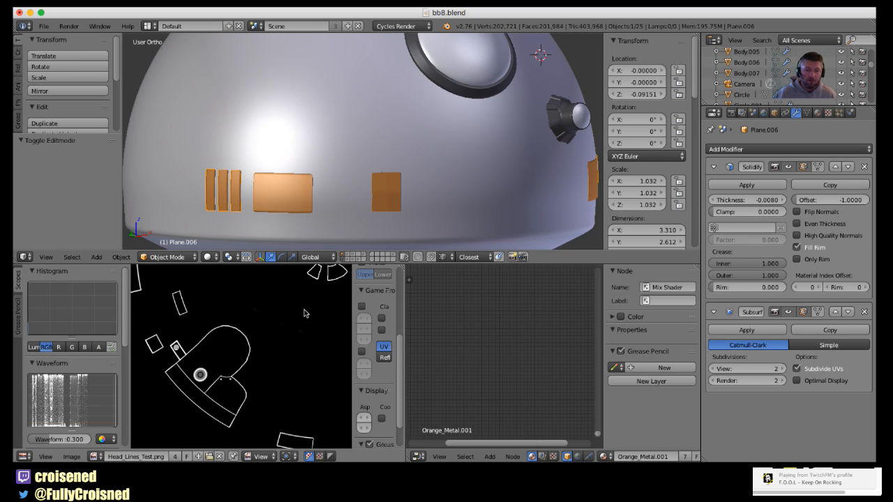
Examine the line drawing in Head_Lines_Test.png up close alongside the front view of the head
scroll(395, 224, "down", 3)
key("KP_1")
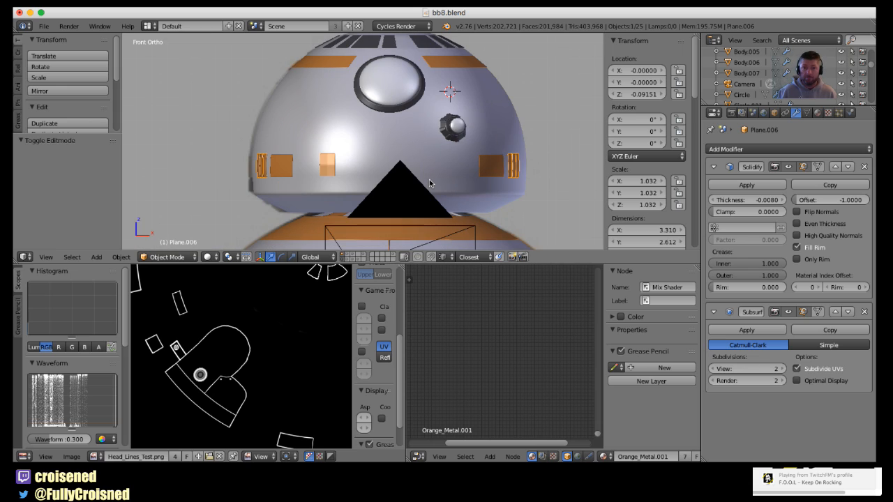
scroll(264, 362, "down", 2)
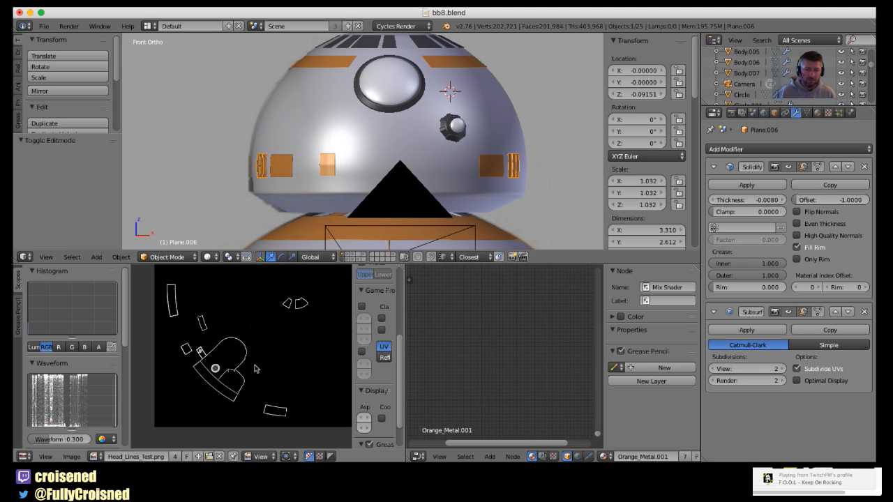
scroll(263, 370, "up", 5)
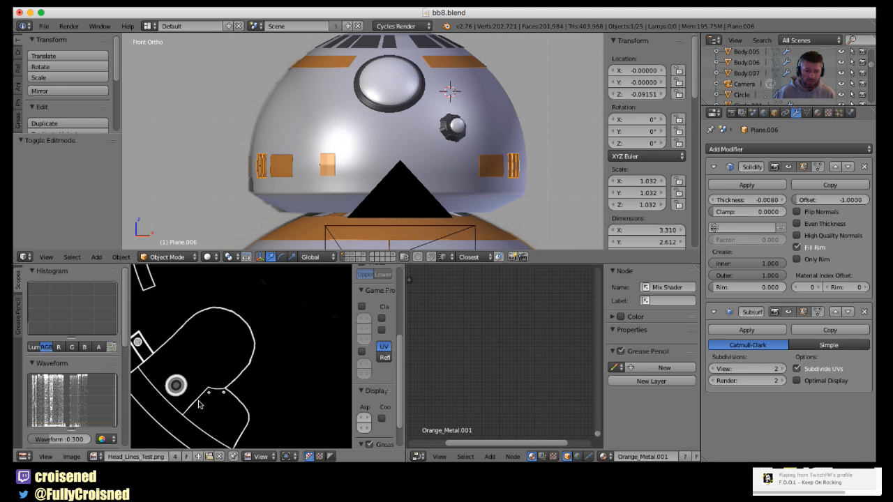
scroll(199, 405, "down", 3)
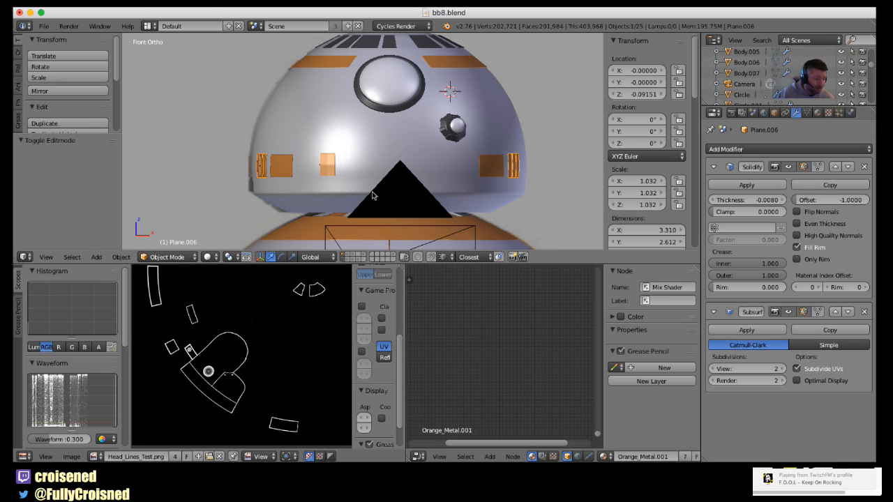
Widen the node editor and bring the whole Orange_Metal.001 node tree into view
scroll(373, 191, "down", 3)
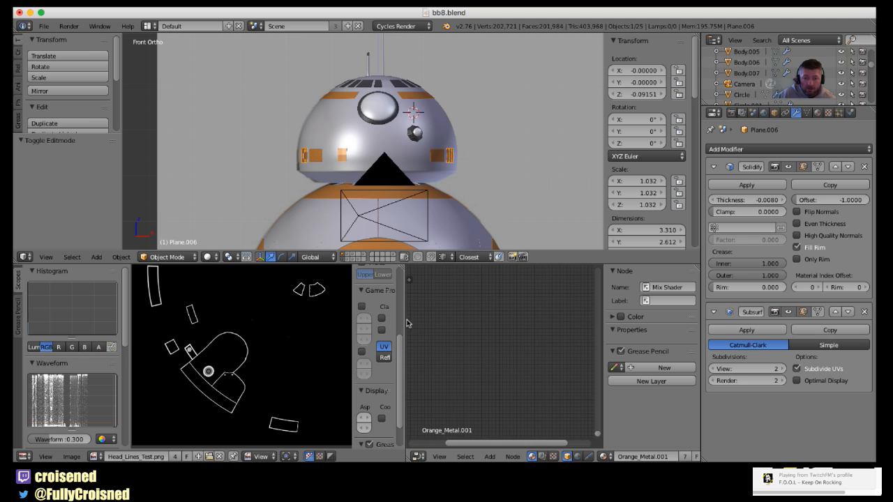
left_click_drag(406, 327, 305, 339)
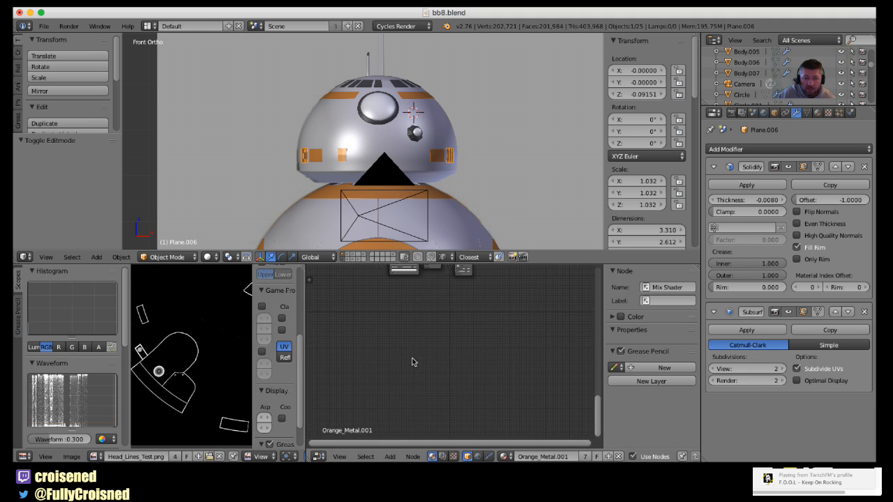
scroll(427, 361, "down", 7)
mouse_move(457, 343)
middle_mouse_down()
mouse_move(457, 374)
mouse_move(495, 421)
middle_mouse_up()
scroll(484, 383, "up", 10)
Switch the 3D view to Rendered shading to show the textured head beside the Orange_Metal.001 nodes
left_click(207, 257)
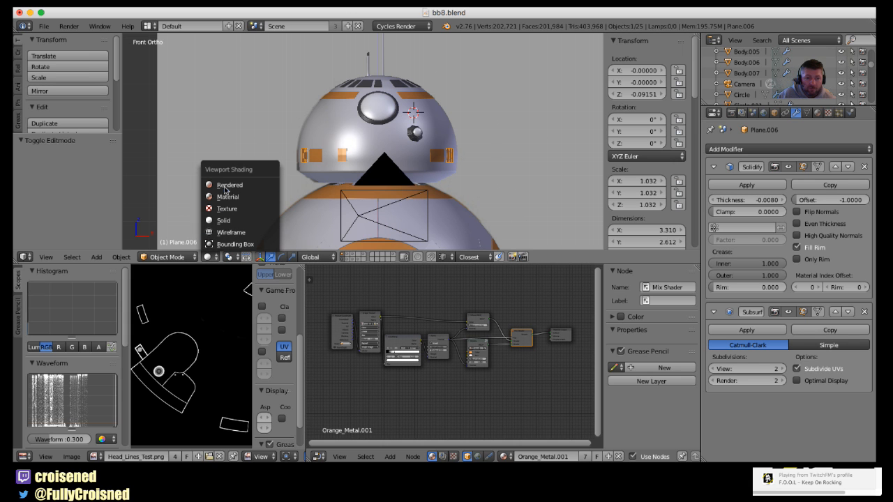
scroll(361, 160, "up", 5)
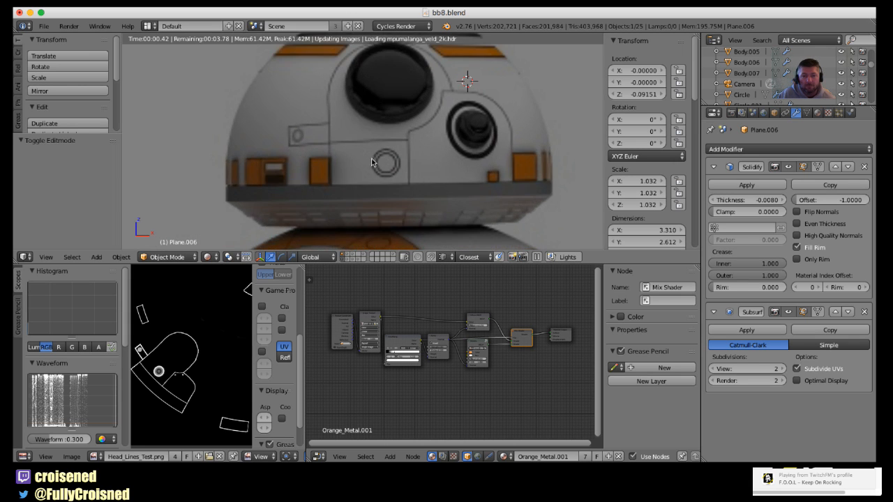
scroll(386, 182, "down", 2)
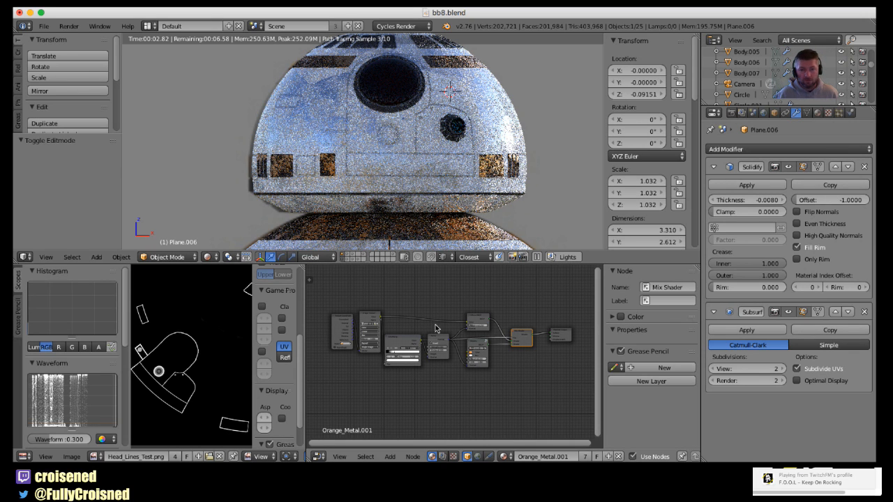
scroll(436, 326, "up", 4)
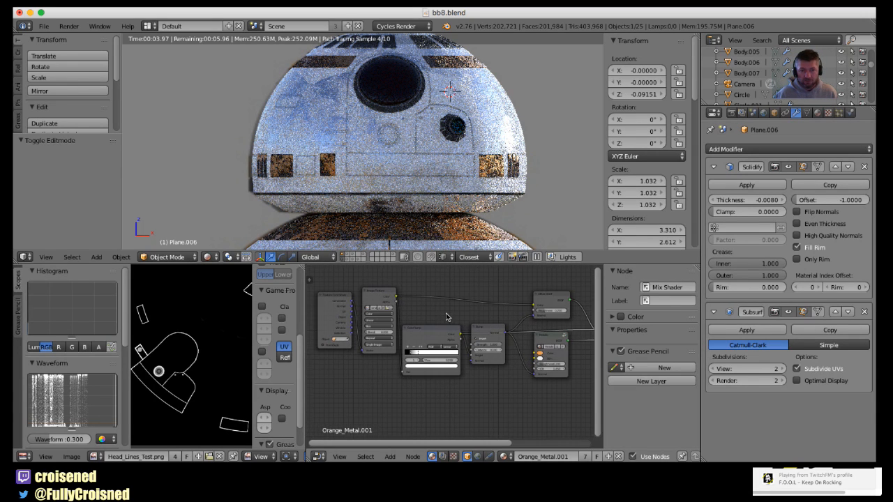
Open the user preferences
left_click(43, 25)
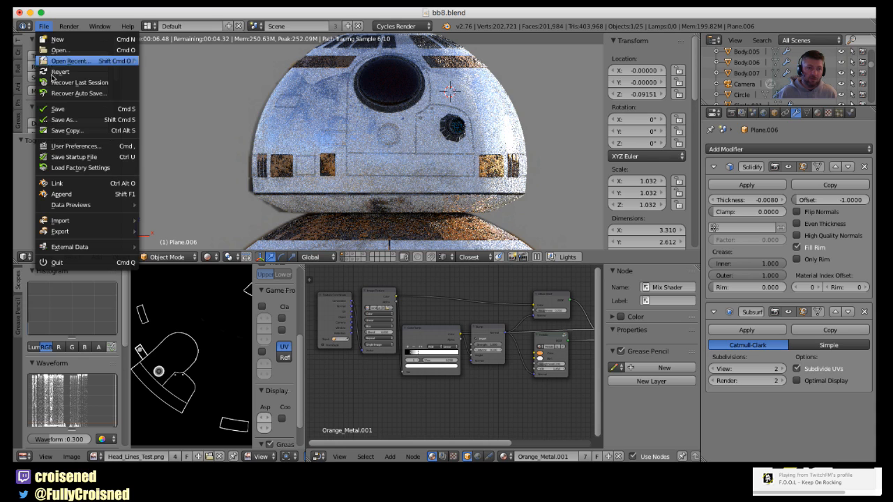
left_click(90, 146)
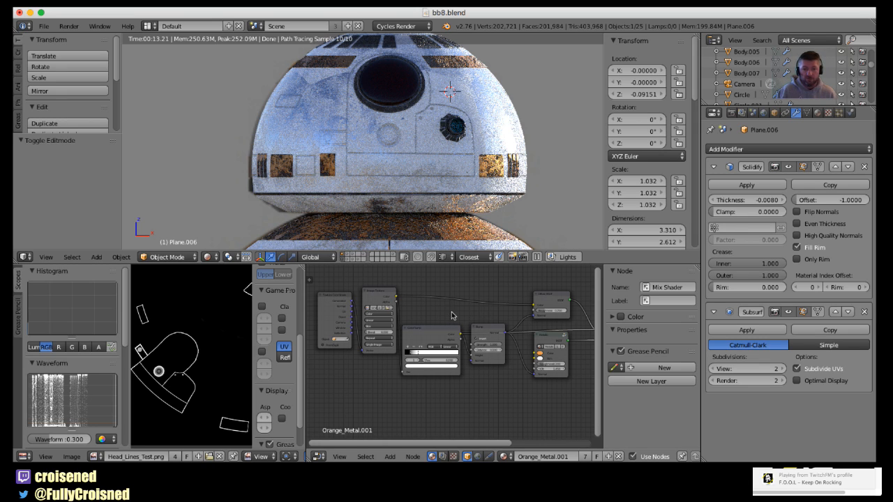
Preview the Image Texture node and the ColorRamp node of Orange_Metal.001 in turn through the Emission Viewer
scroll(484, 311, "up", 3)
scroll(494, 319, "down", 2)
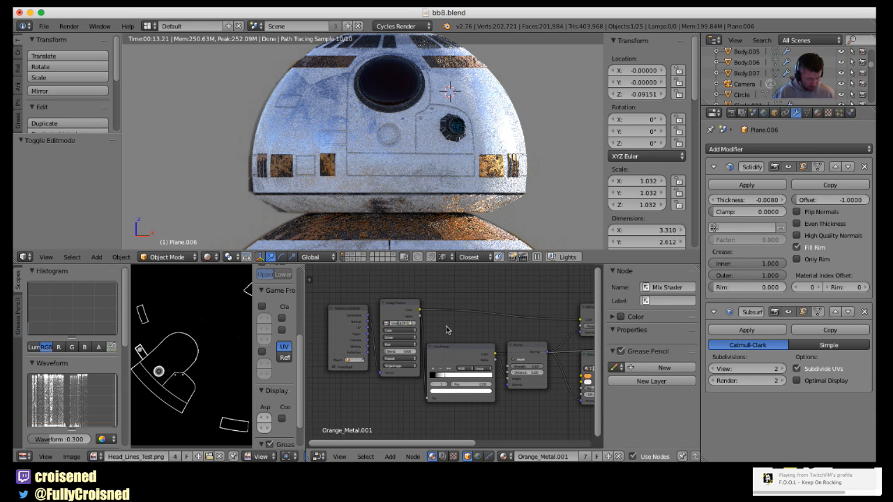
scroll(447, 332, "up", 2)
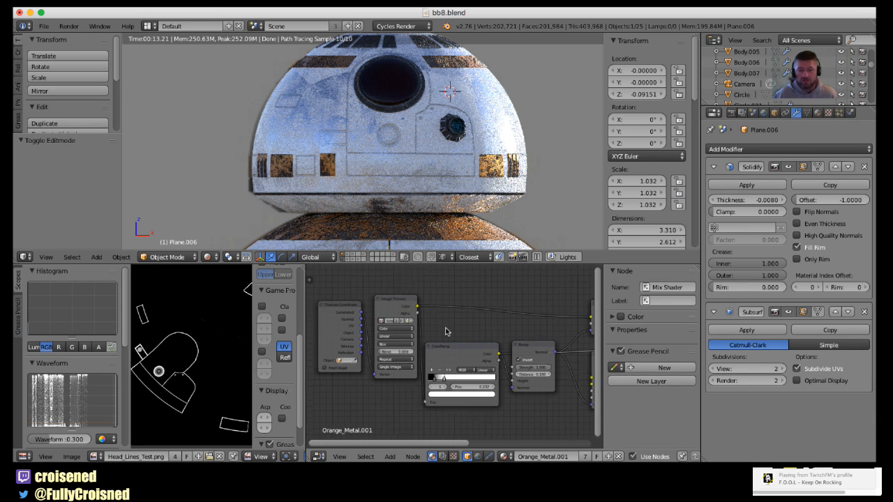
left_click(400, 302)
scroll(458, 321, "up", 2)
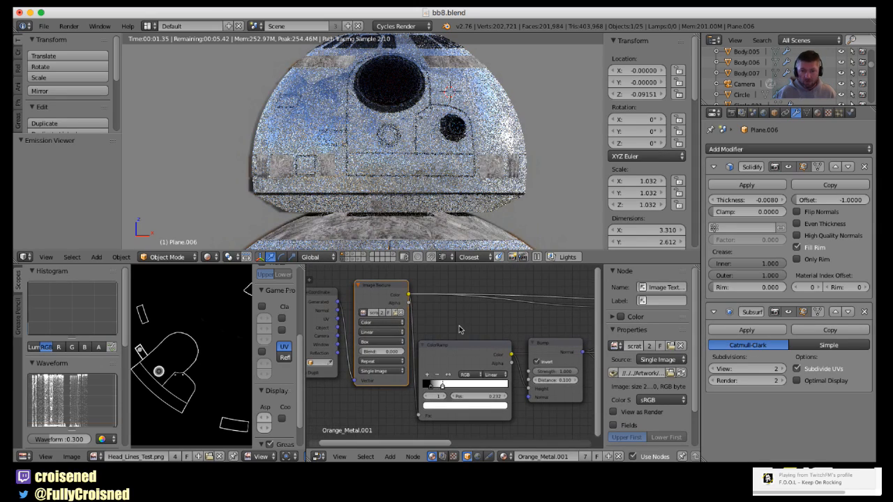
middle_click_drag(450, 326, 421, 326)
left_click(433, 352, "ctrl+shift")
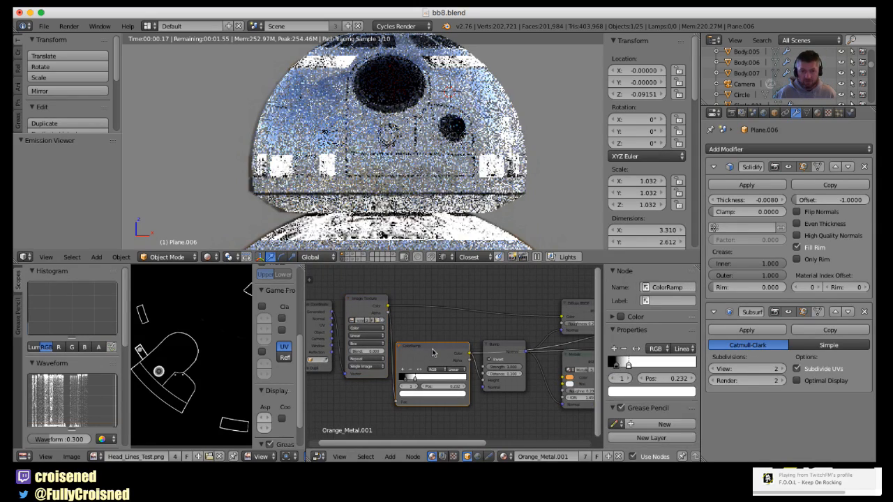